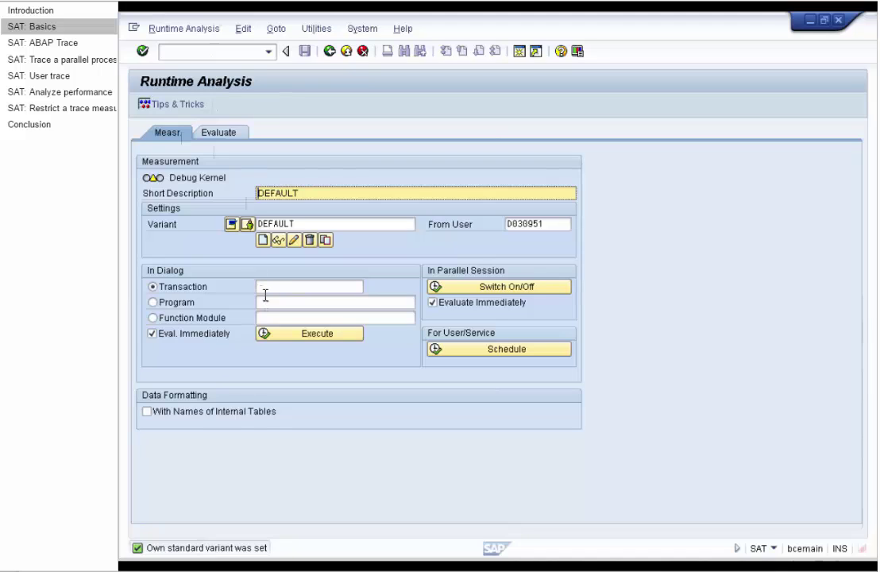
Start a new measurement variant named test, review its duration, statement and program restriction settings, and leave without saving
{"action": "double_click", "coordinate": [299, 228]}
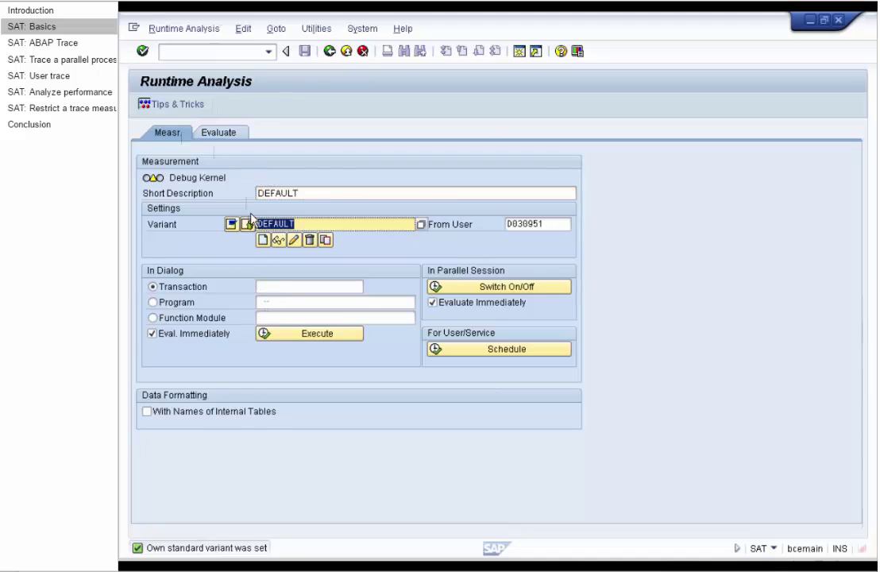
{"action": "type", "text": "test"}
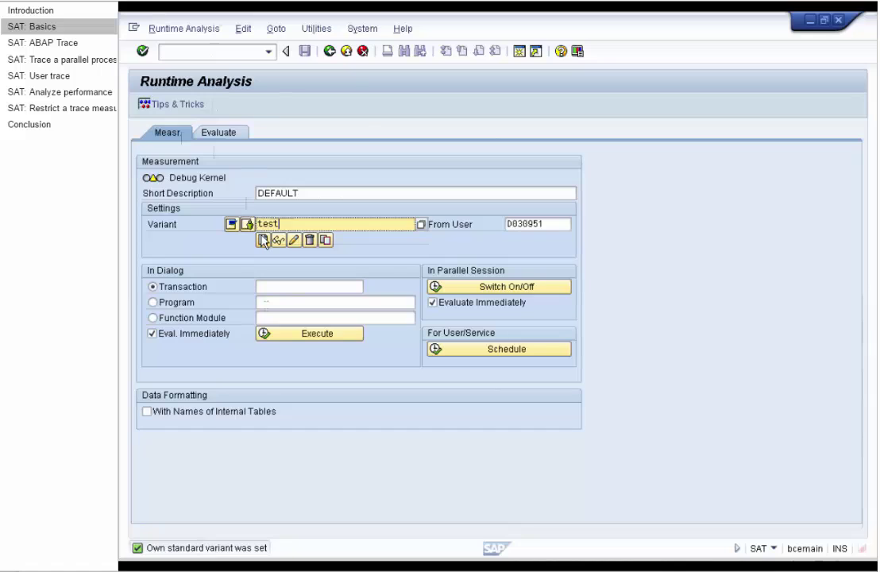
{"action": "left_click", "coordinate": [262, 240]}
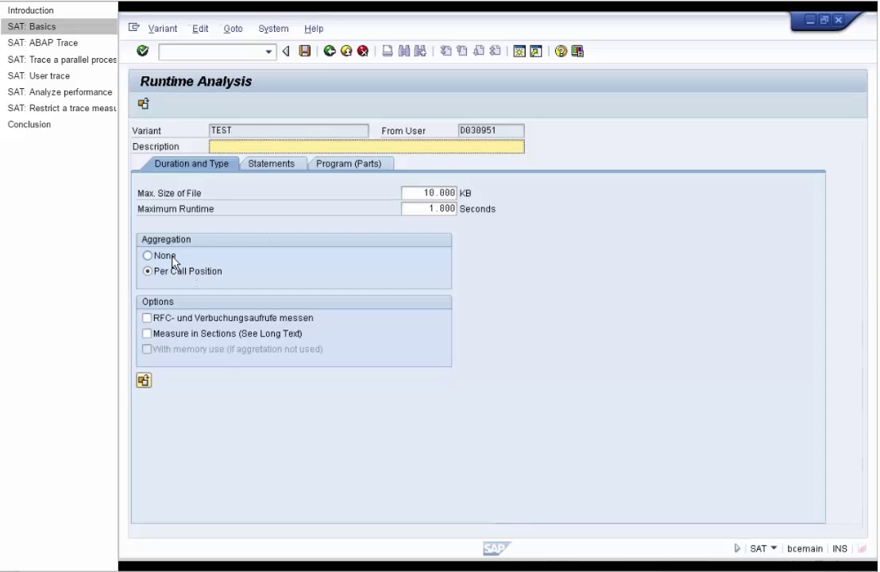
{"action": "left_click", "coordinate": [265, 165]}
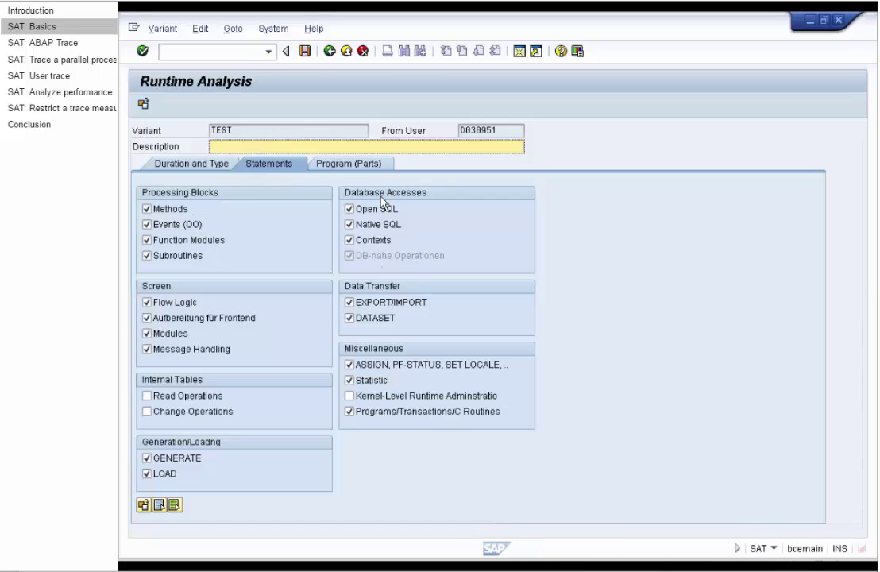
{"action": "left_click", "coordinate": [351, 165]}
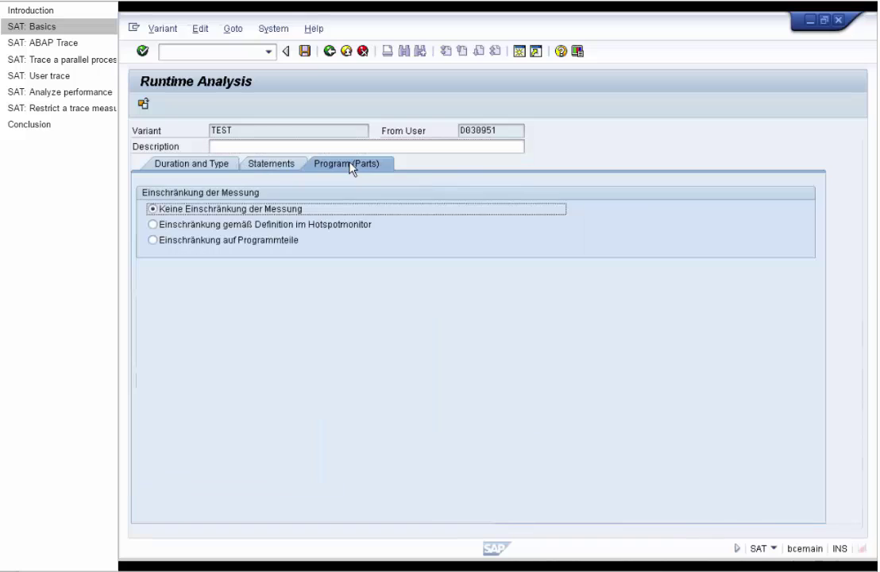
{"action": "left_click", "coordinate": [330, 52]}
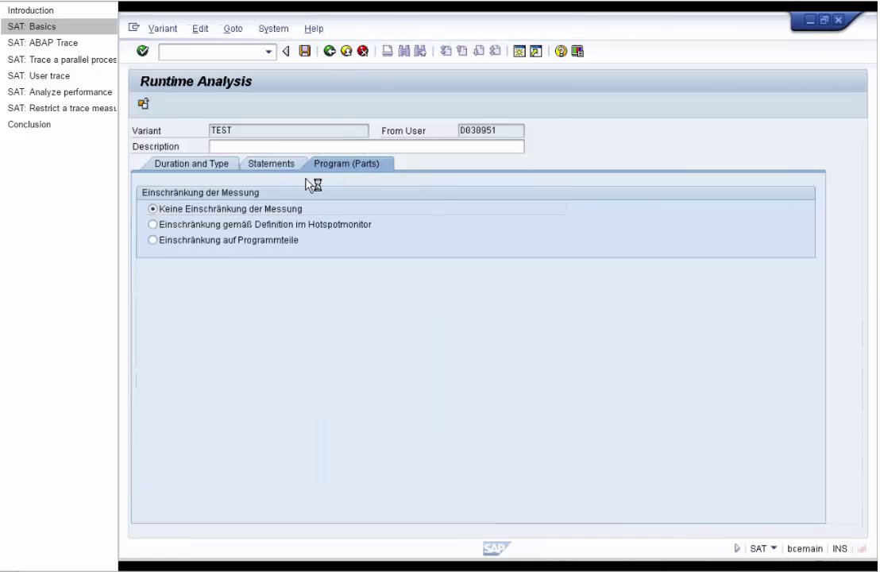
Display the existing measurements and open the MESSAGE_VAR measurement from 06.05.2009 at 11:45:01
{"action": "left_click", "coordinate": [235, 136]}
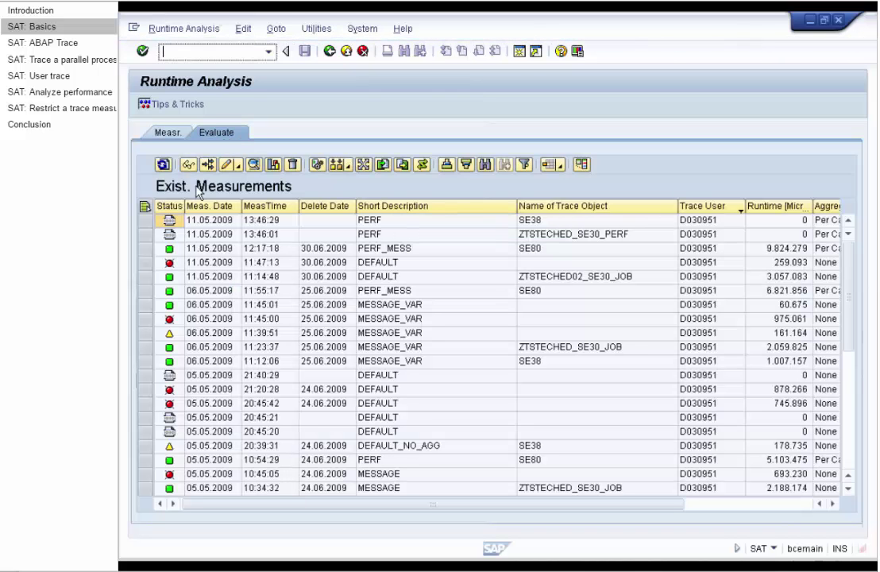
{"action": "mouse_move", "coordinate": [169, 265]}
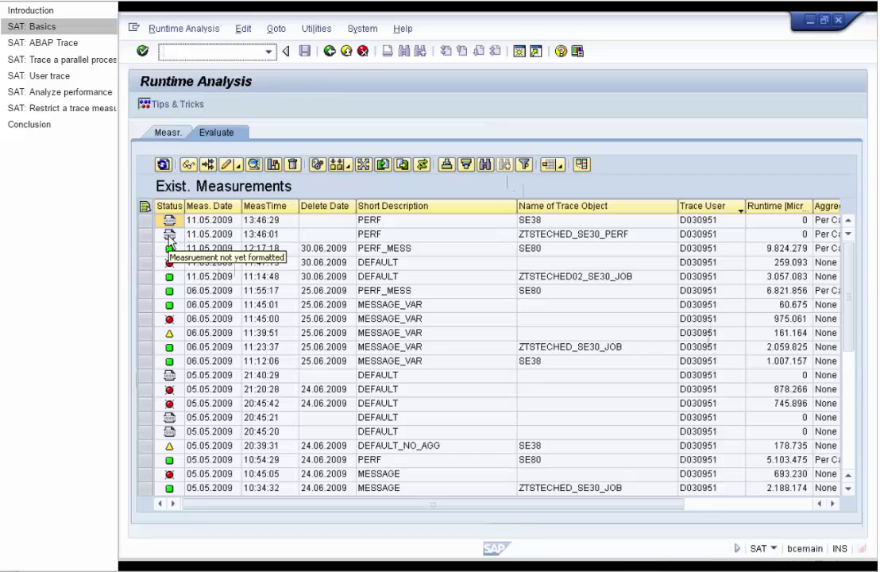
{"action": "double_click", "coordinate": [172, 306]}
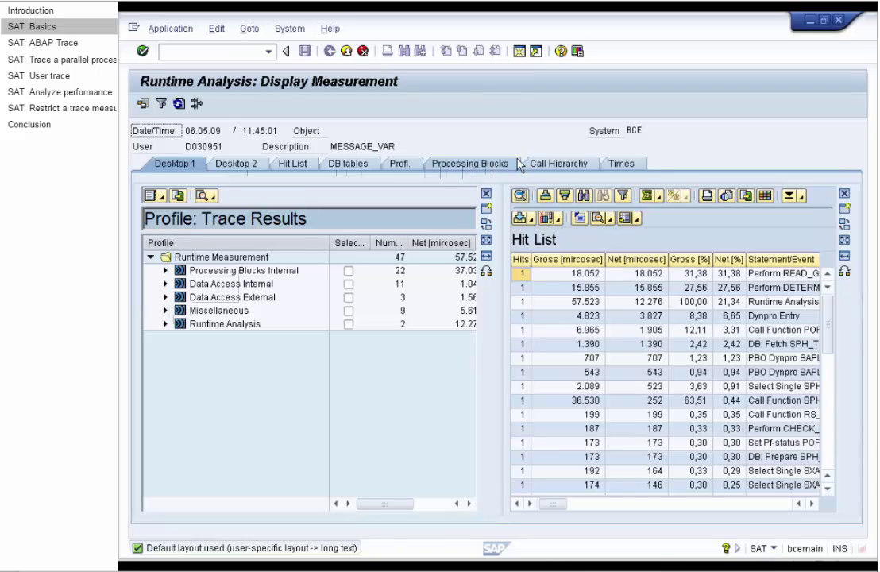
Examine the measurement's times, database tables and two-level expanded processing blocks, and return to the profile and hit list view
{"action": "left_click", "coordinate": [618, 166]}
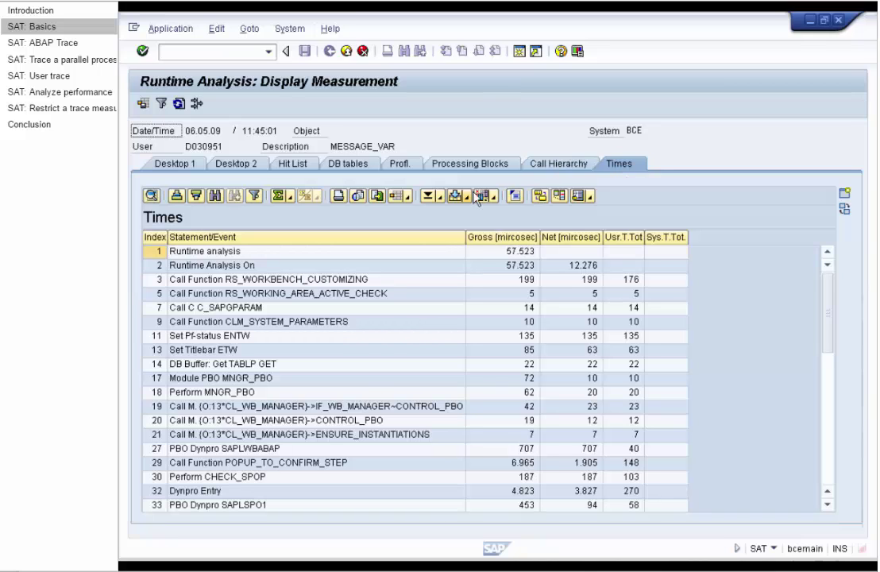
{"action": "left_click", "coordinate": [351, 165]}
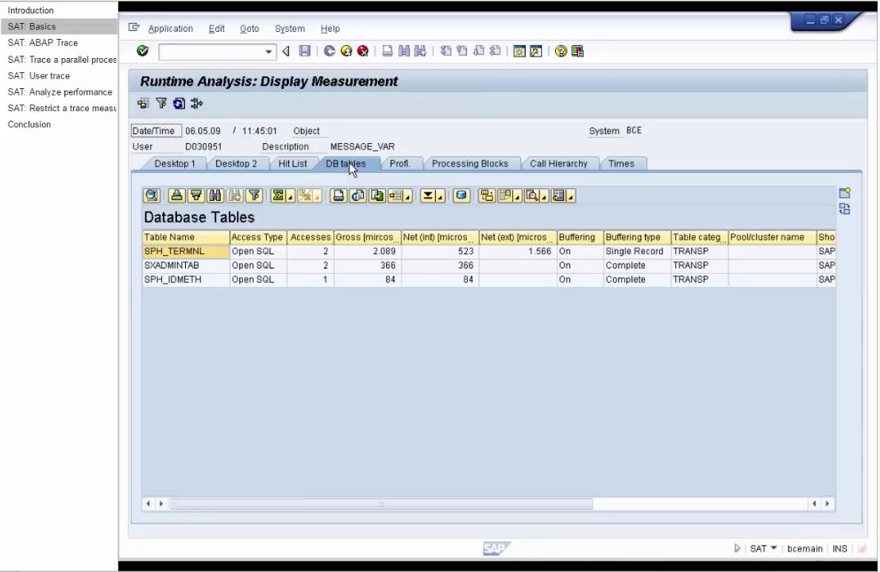
{"action": "left_click", "coordinate": [236, 164]}
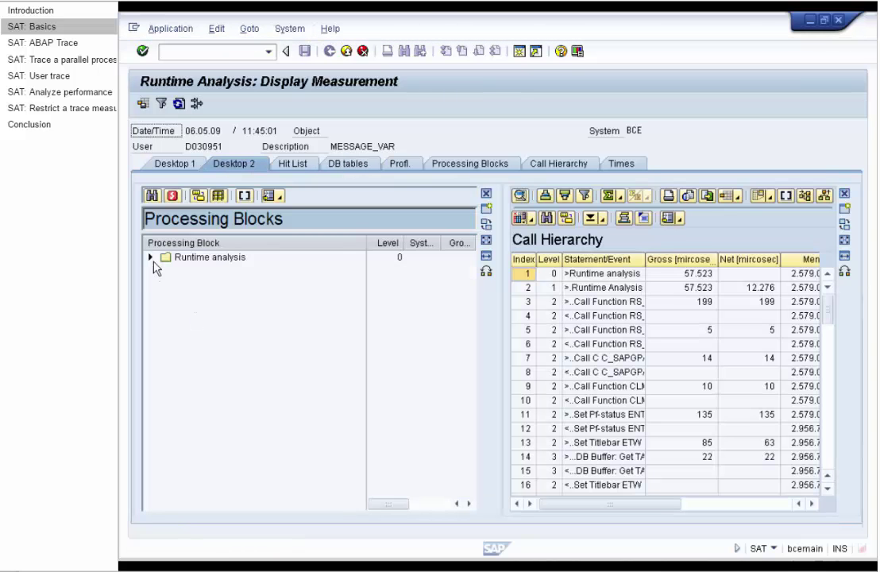
{"action": "left_click", "coordinate": [151, 257]}
{"action": "left_click", "coordinate": [165, 270]}
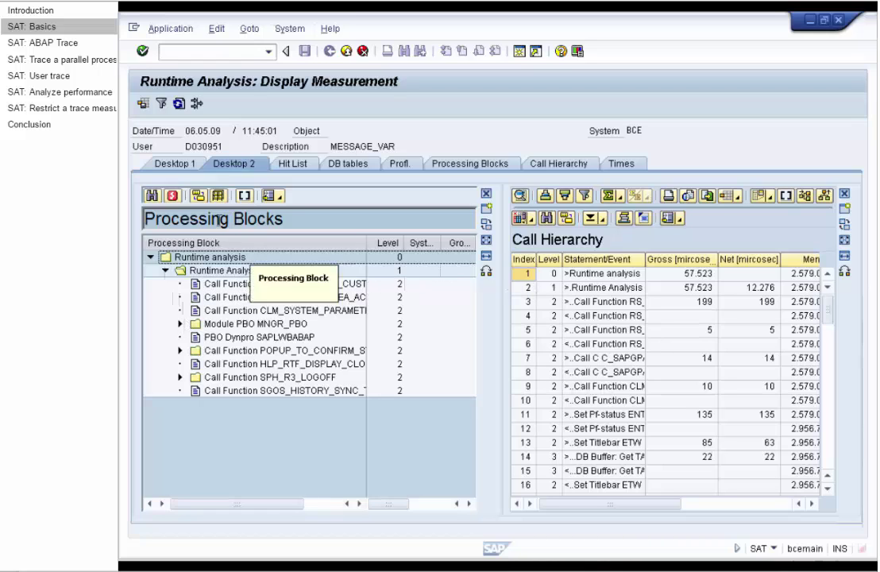
{"action": "left_click", "coordinate": [176, 167]}
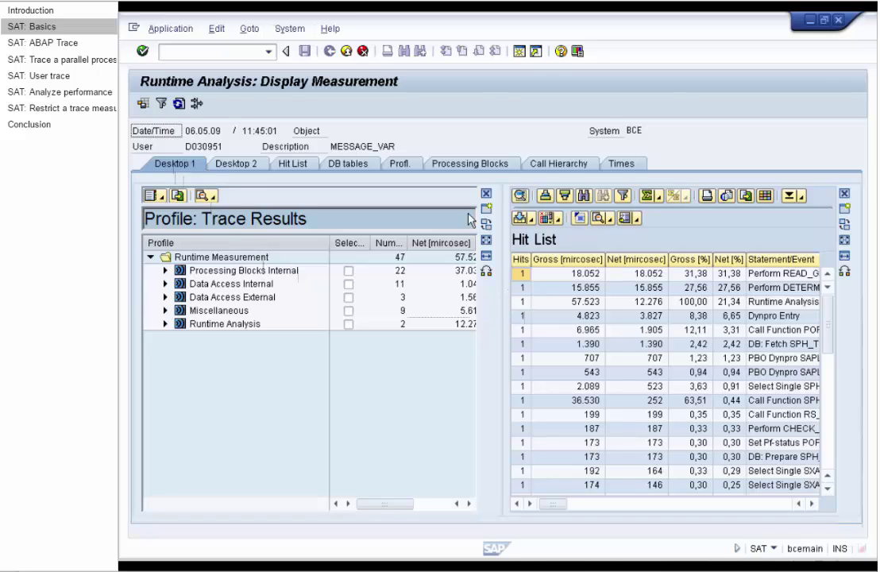
{"action": "left_click", "coordinate": [330, 28]}
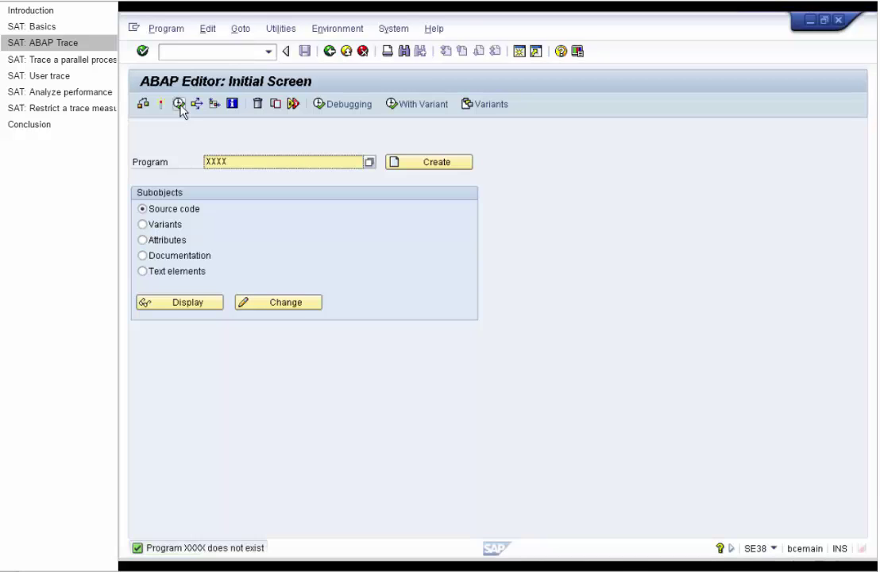
Look up the message number in the long text of the "Program XXXX does not exist" message and close the help
{"action": "left_click", "coordinate": [720, 549]}
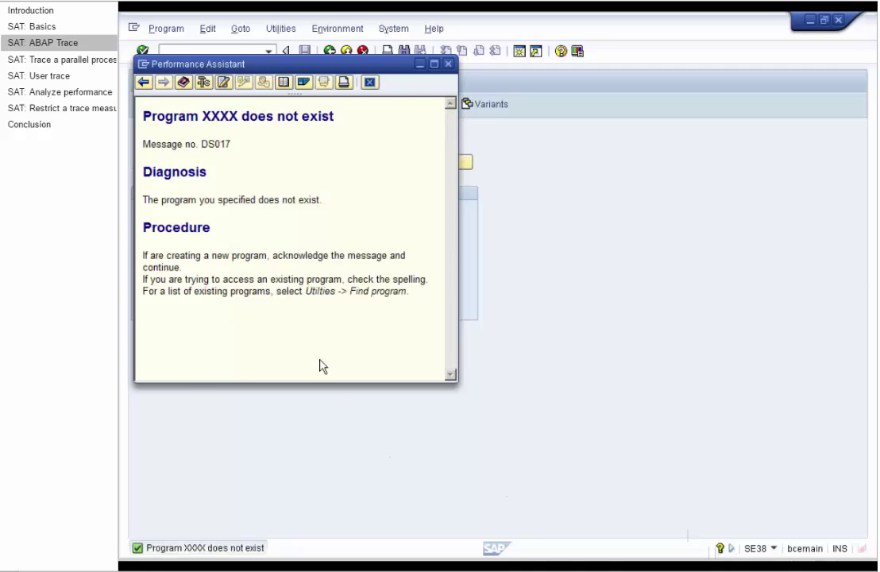
{"action": "left_click_drag", "start_coordinate": [202, 143], "coordinate": [234, 144]}
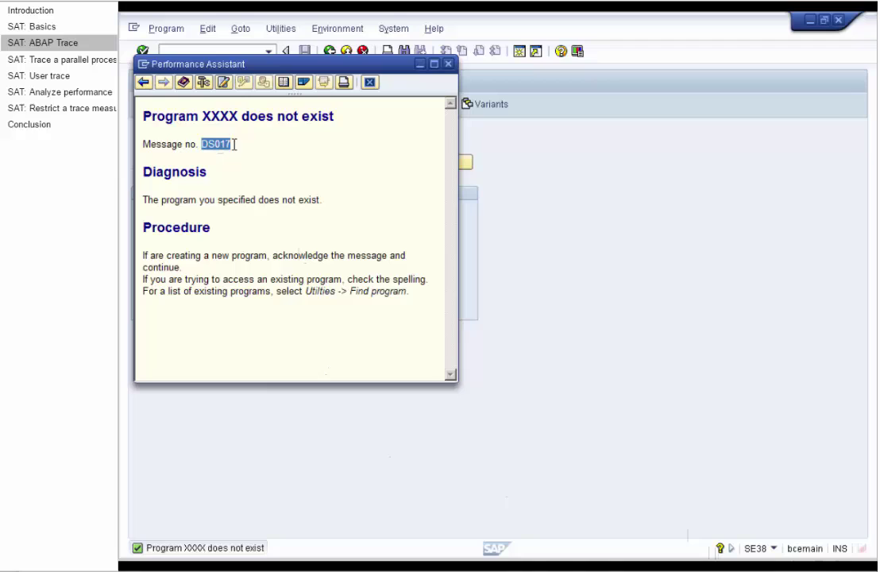
{"action": "left_click", "coordinate": [448, 64]}
Leave the ABAP Editor and go to transaction SAT
{"action": "left_click", "coordinate": [208, 54]}
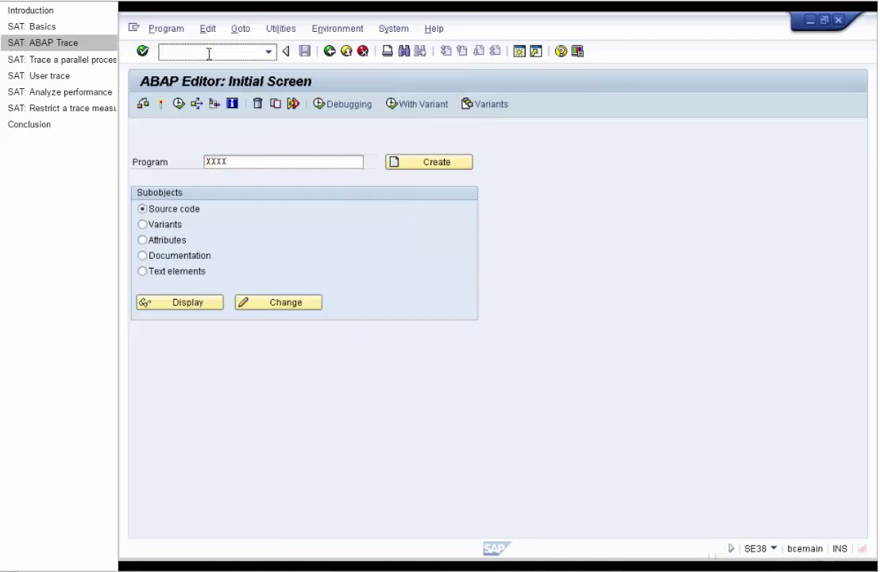
{"action": "type", "text": "/nsat"}
{"action": "key", "text": "Return"}
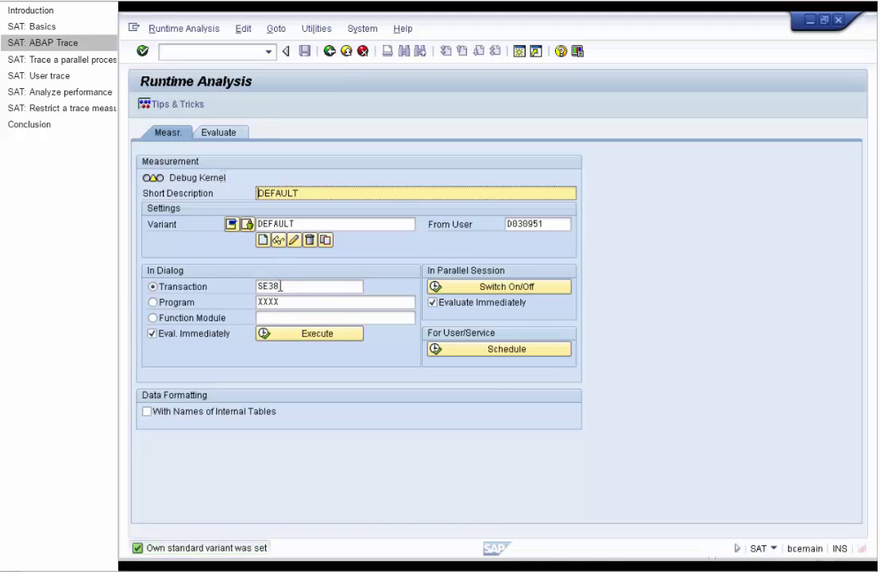
Create a new measurement variant named message_variant, with SE38 as the transaction to measure
{"action": "left_click", "coordinate": [280, 286]}
{"action": "left_click_drag", "start_coordinate": [279, 285], "coordinate": [258, 286]}
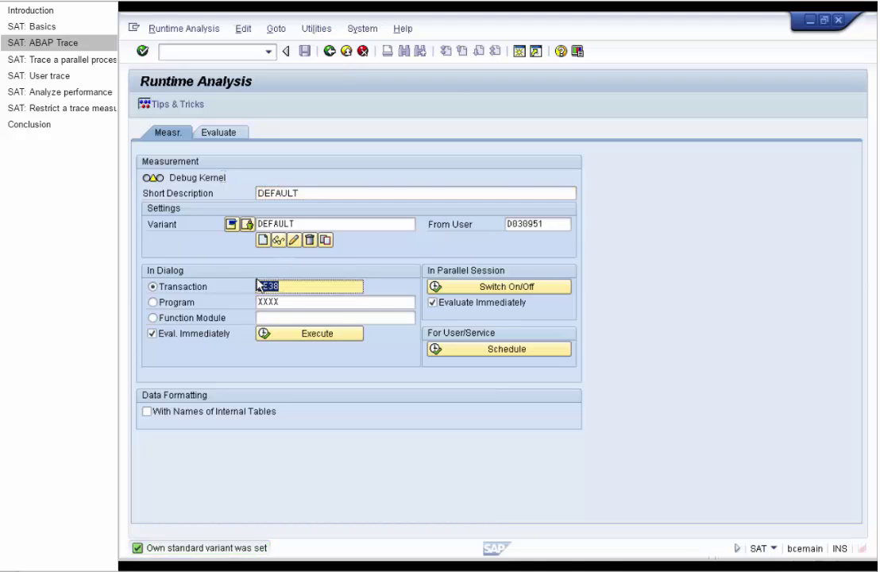
{"action": "left_click_drag", "start_coordinate": [295, 224], "coordinate": [242, 222]}
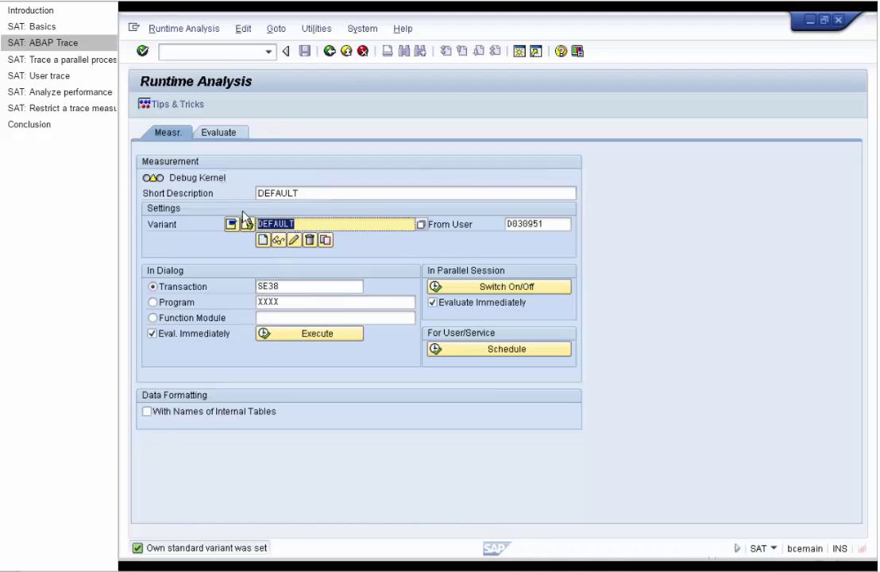
{"action": "type", "text": "messag"}
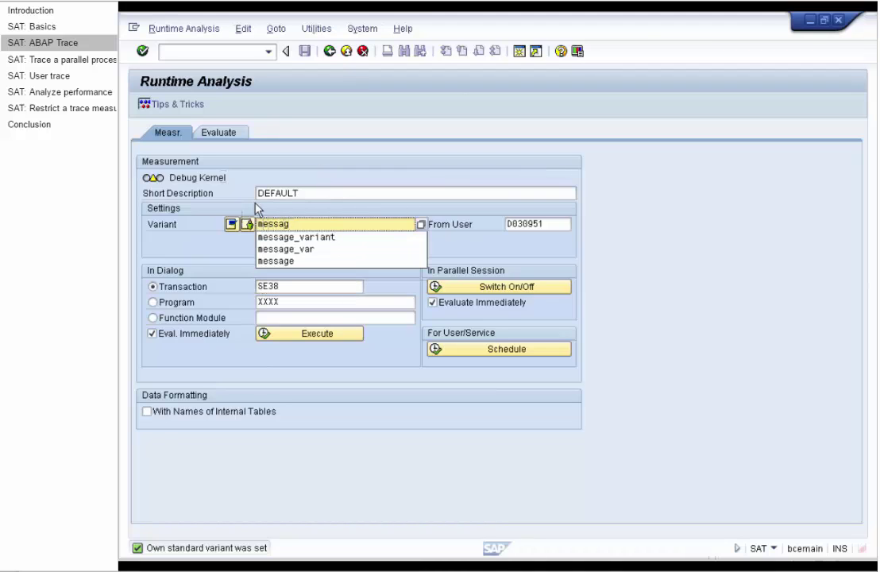
{"action": "left_click", "coordinate": [280, 237]}
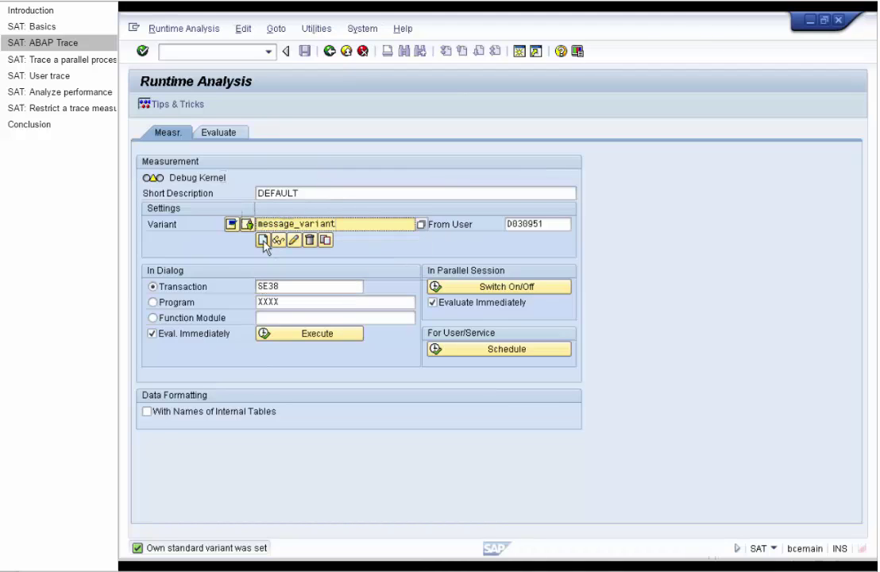
{"action": "left_click", "coordinate": [262, 241]}
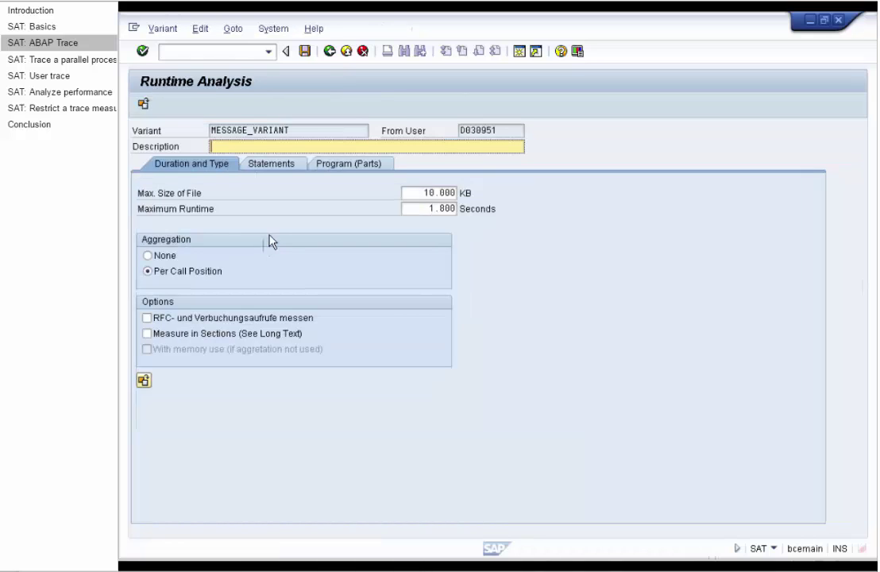
Configure the variant with aggregation None and memory use measurement, check its statements, and save it
{"action": "left_click", "coordinate": [168, 261]}
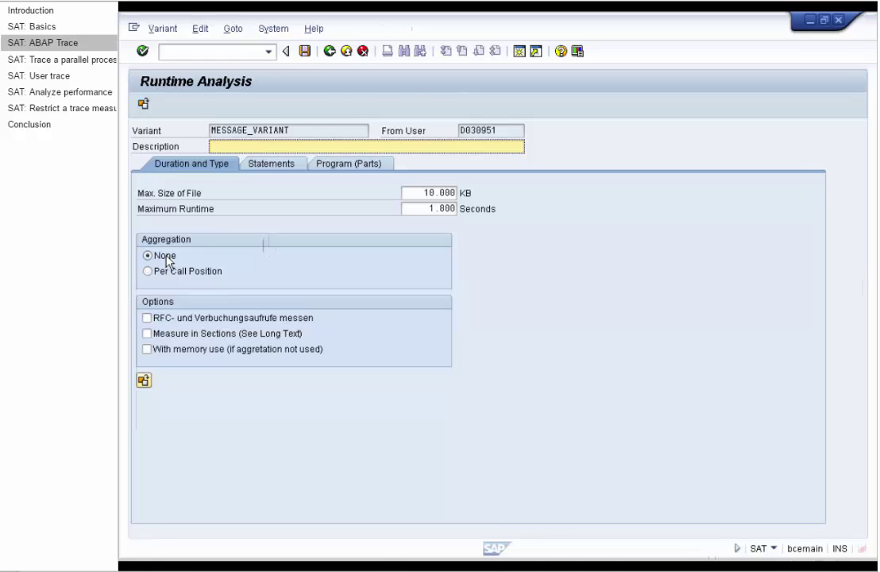
{"action": "left_click", "coordinate": [213, 354]}
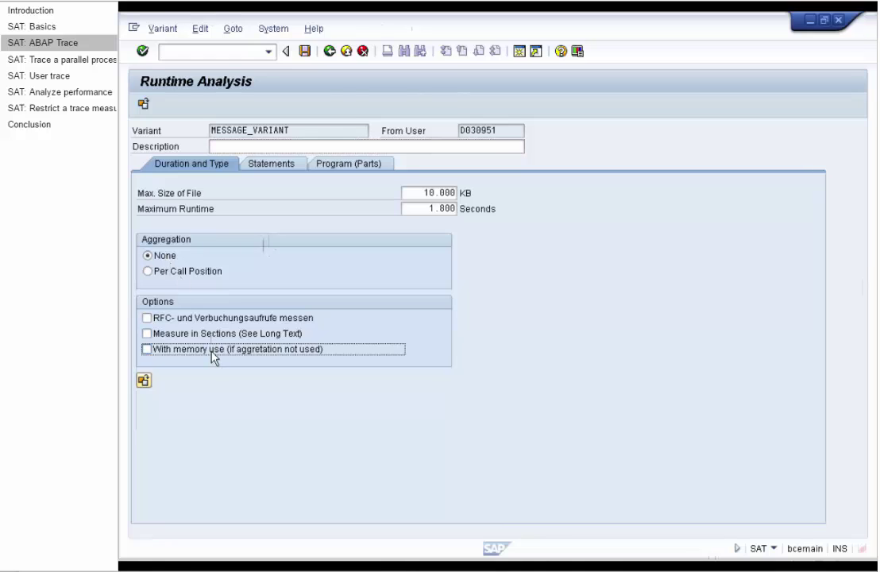
{"action": "left_click", "coordinate": [269, 166]}
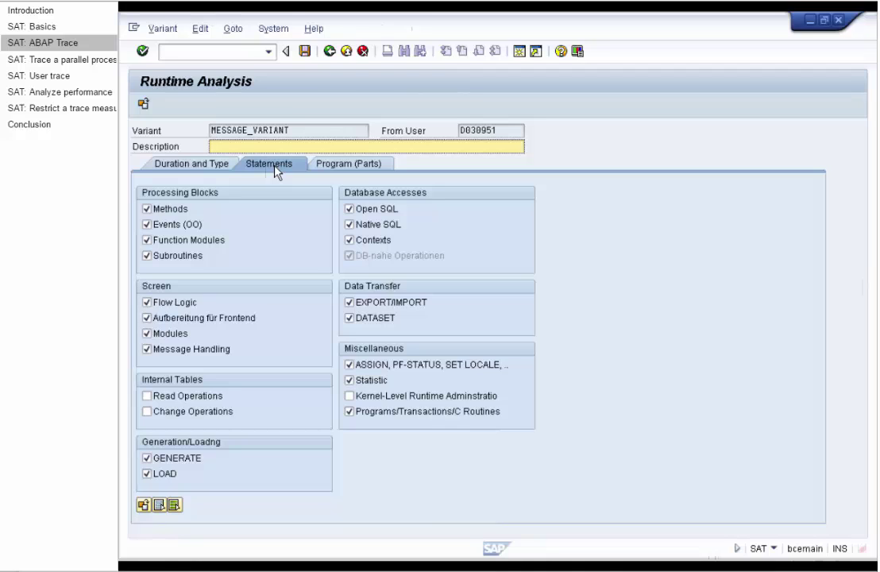
{"action": "left_click", "coordinate": [305, 52]}
{"action": "left_click", "coordinate": [330, 54]}
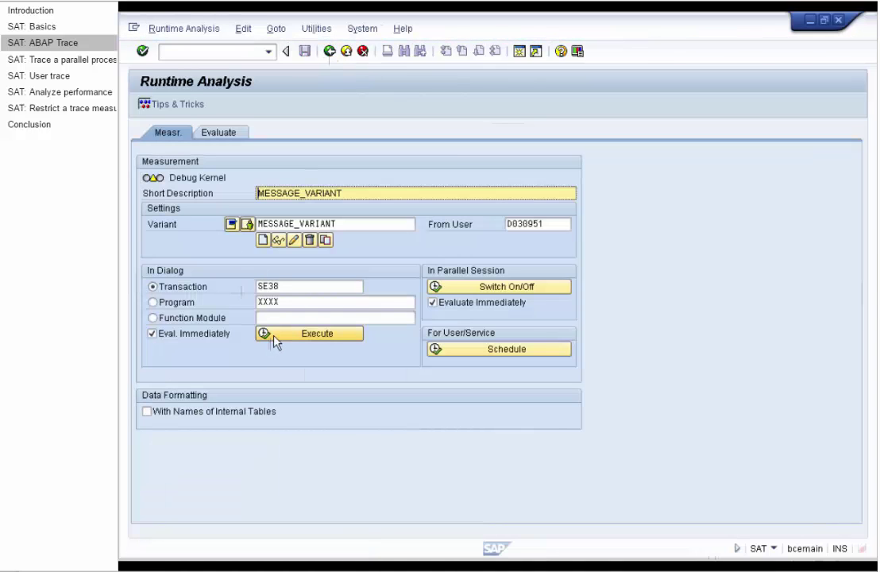
Run the measurement of SE38, execute program XXXX in it, and go back to evaluate the trace
{"action": "left_click", "coordinate": [274, 341]}
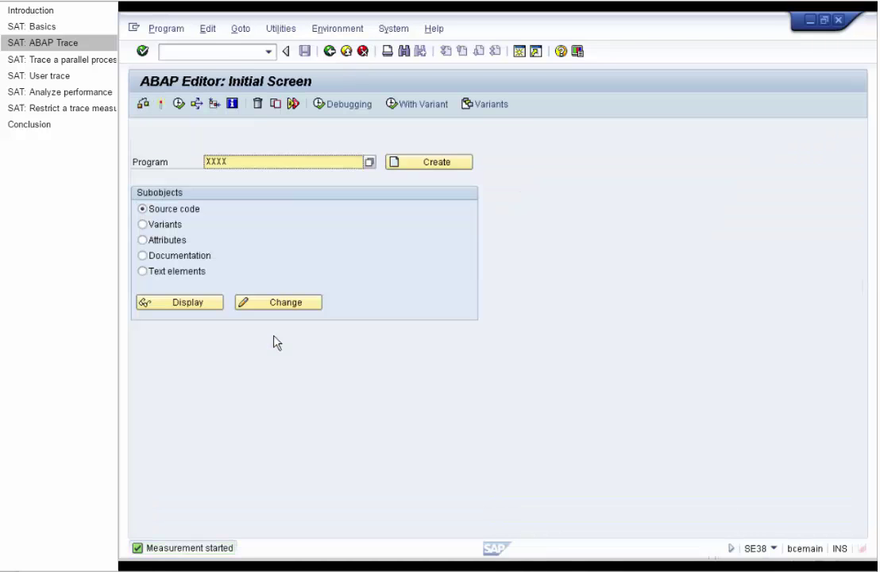
{"action": "left_click", "coordinate": [179, 104]}
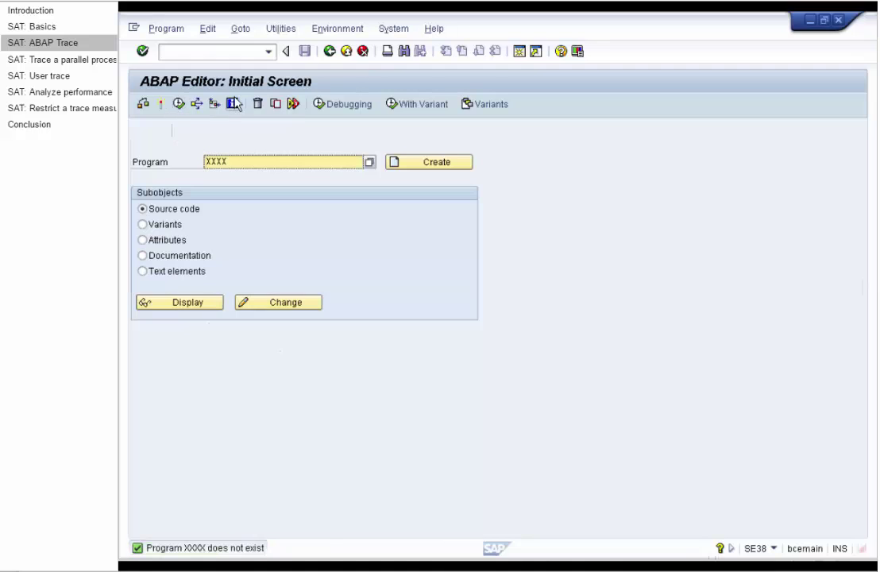
{"action": "left_click", "coordinate": [329, 53]}
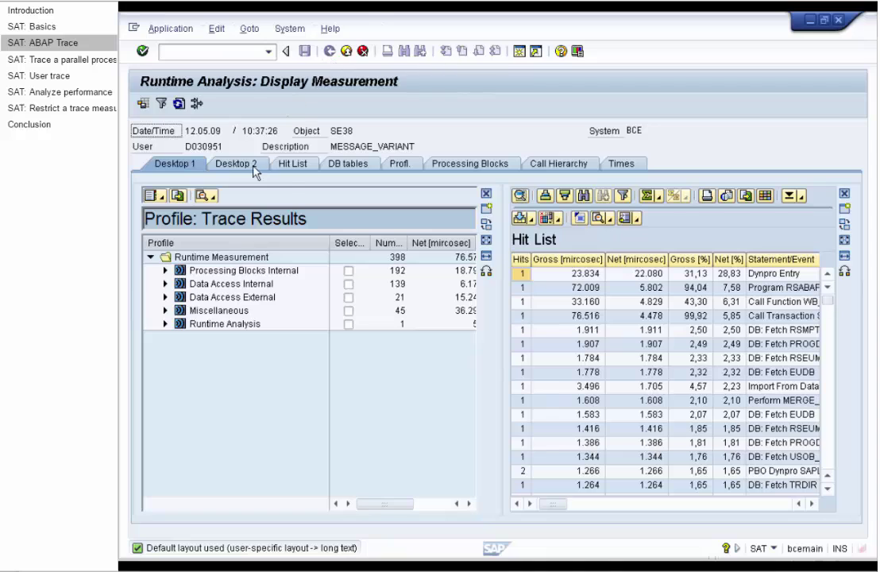
Search the trace's call hierarchy for the statement Message, position the hierarchy on its first hit, and close the hit list
{"action": "left_click", "coordinate": [545, 166]}
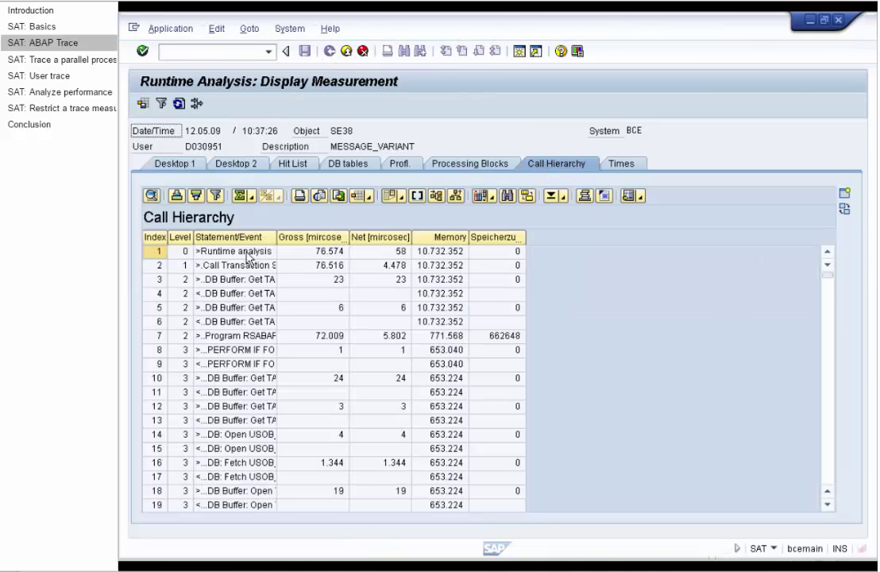
{"action": "left_click_drag", "start_coordinate": [277, 235], "coordinate": [425, 267]}
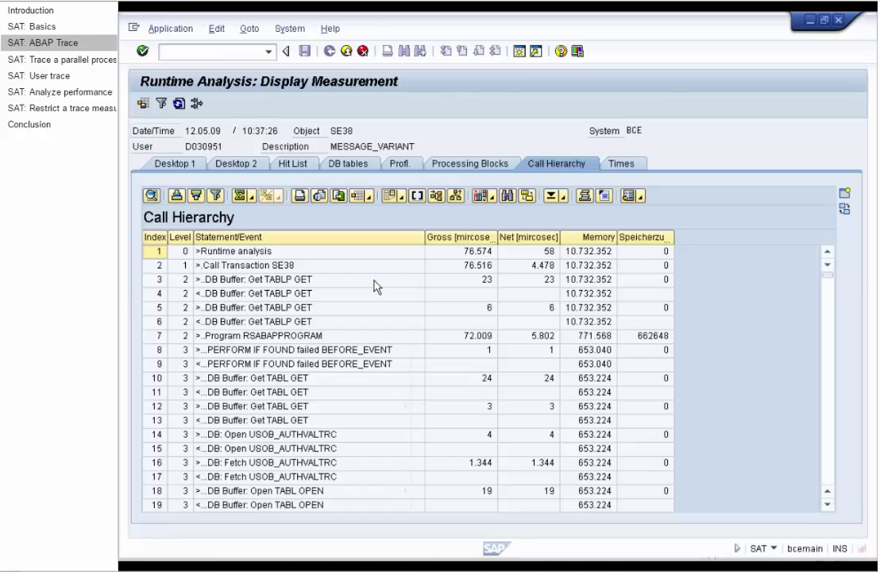
{"action": "left_click", "coordinate": [506, 195]}
{"action": "left_click", "coordinate": [329, 216]}
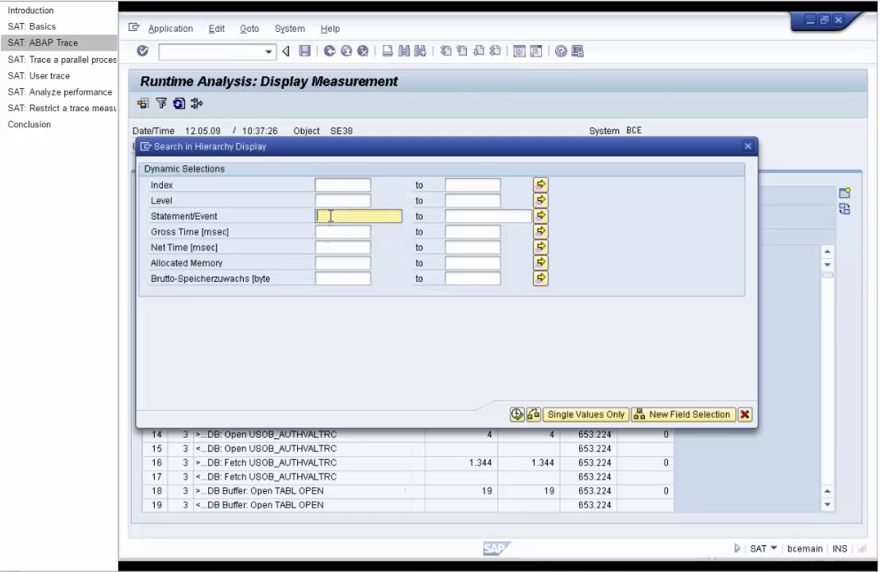
{"action": "type", "text": "me"}
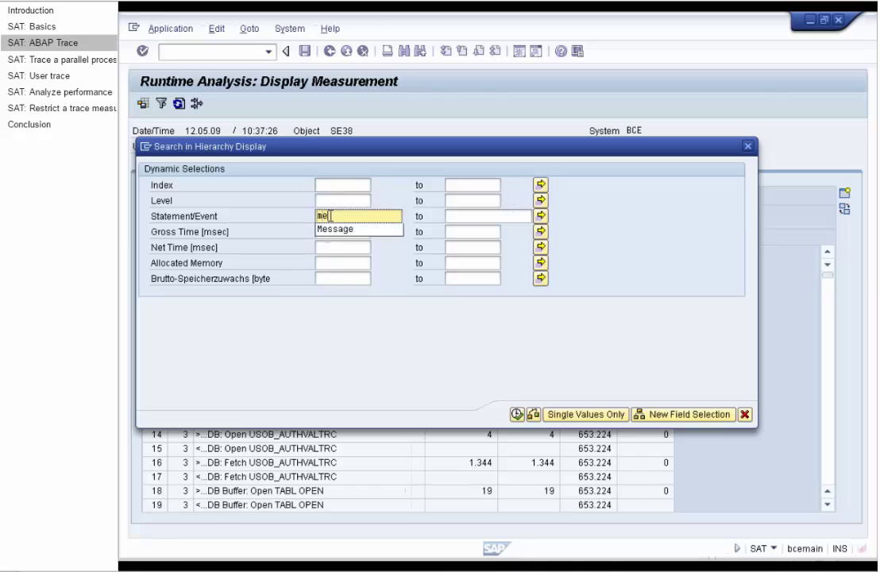
{"action": "left_click", "coordinate": [333, 230]}
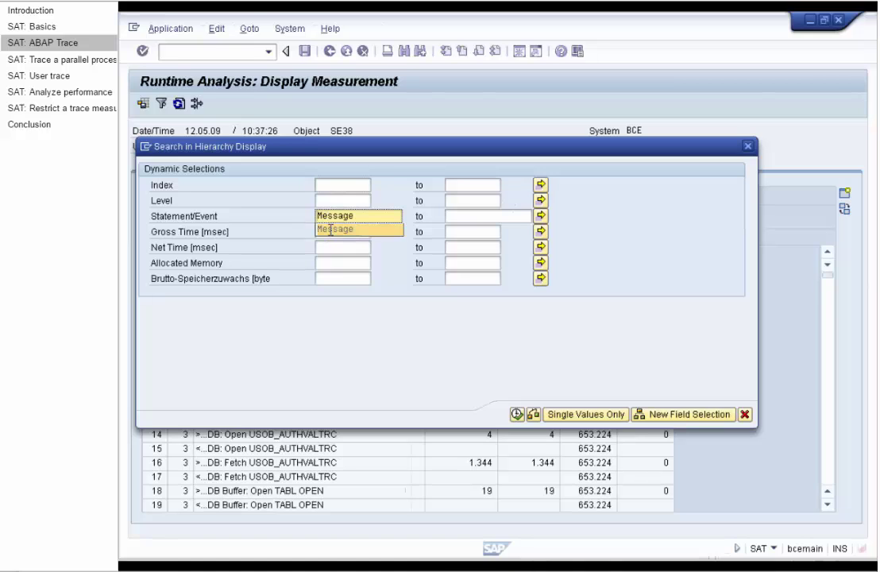
{"action": "left_click", "coordinate": [517, 414]}
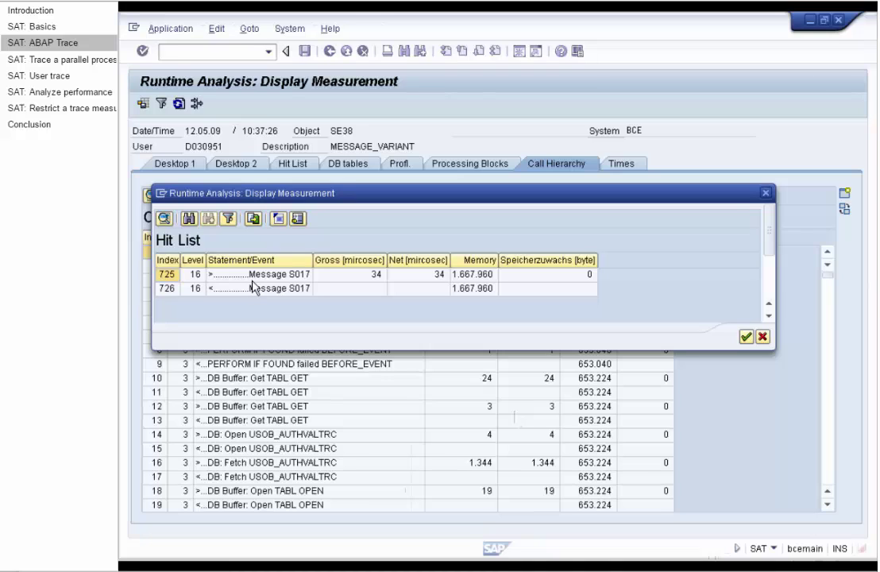
{"action": "left_click", "coordinate": [299, 218]}
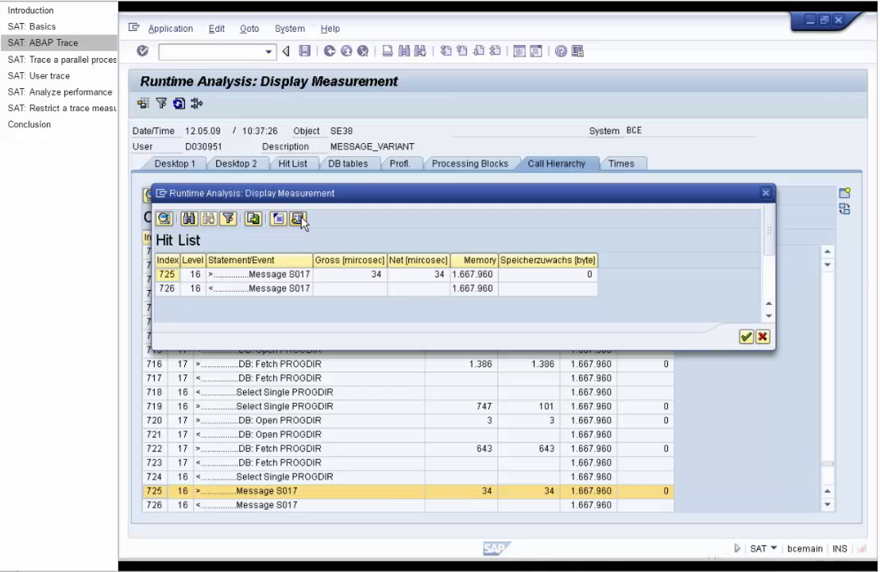
{"action": "left_click", "coordinate": [765, 194]}
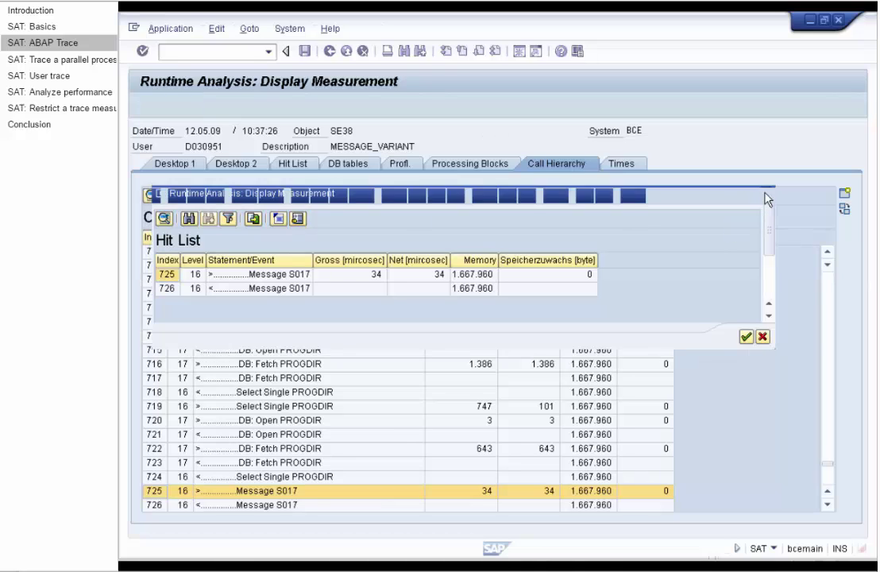
Display the call stack of the found Message S017 statement and open its source code from the stack
{"action": "left_click", "coordinate": [584, 196]}
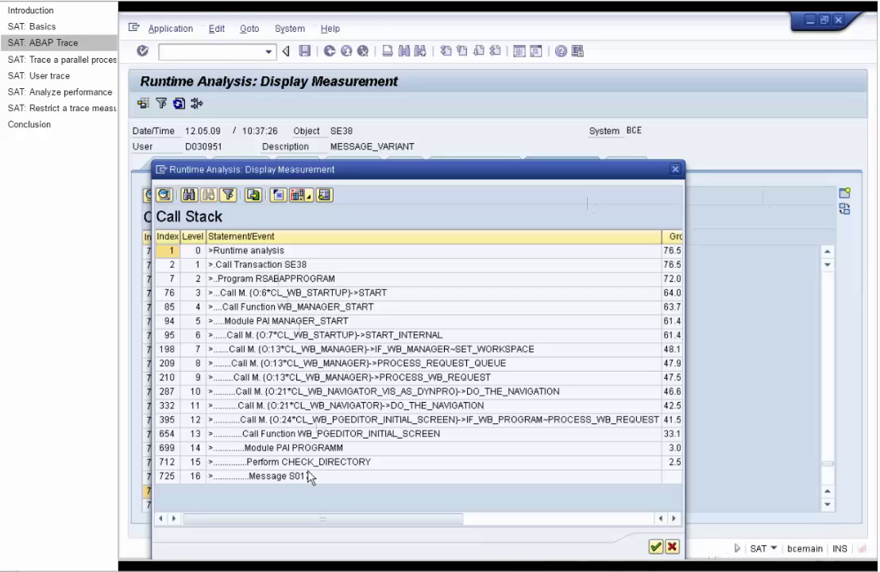
{"action": "left_click", "coordinate": [349, 464]}
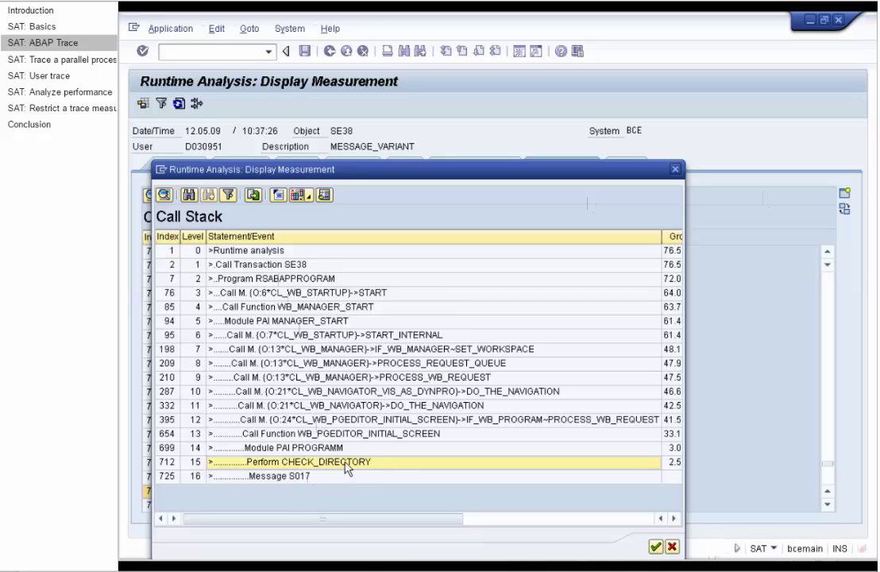
{"action": "left_click", "coordinate": [276, 477]}
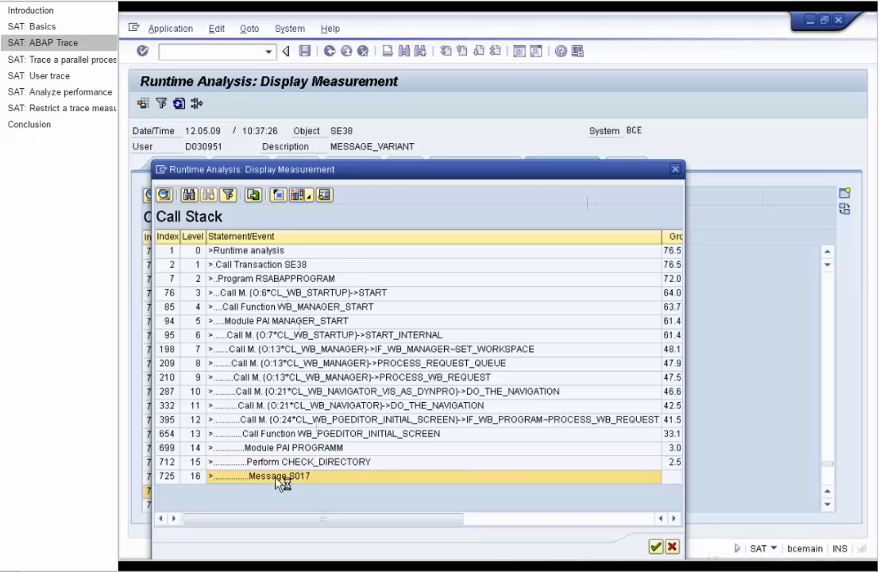
{"action": "double_click", "coordinate": [280, 477]}
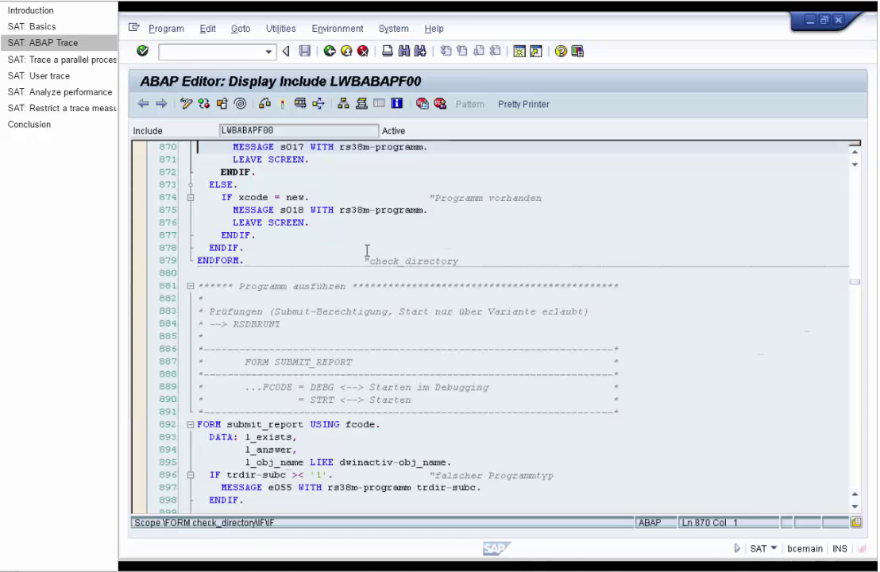
Examine the MESSAGE s017 statement in include LWBABAPF00 and the surrounding code up to the start of FORM check_directory
{"action": "left_click_drag", "start_coordinate": [428, 147], "coordinate": [231, 149]}
{"action": "left_click", "coordinate": [856, 158]}
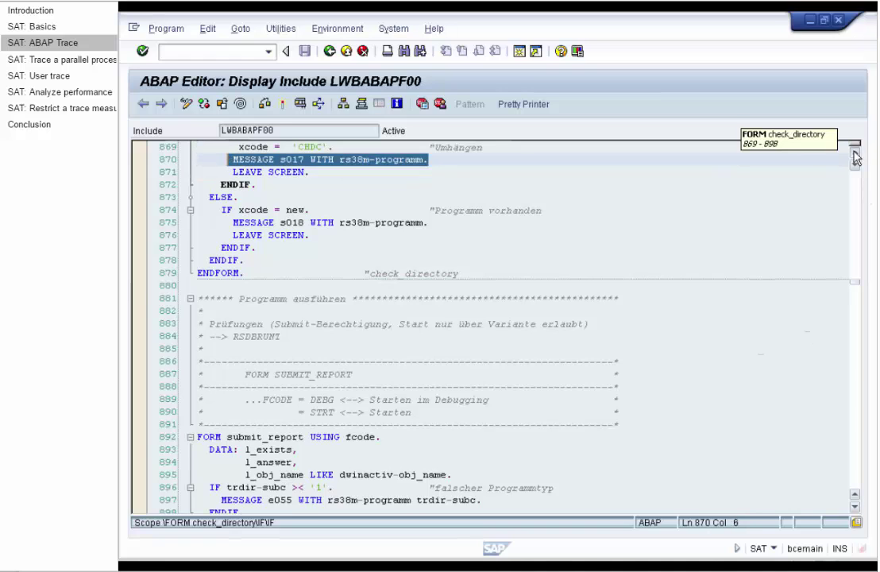
{"action": "left_click", "coordinate": [855, 159]}
{"action": "left_click", "coordinate": [856, 157]}
{"action": "left_click", "coordinate": [855, 158]}
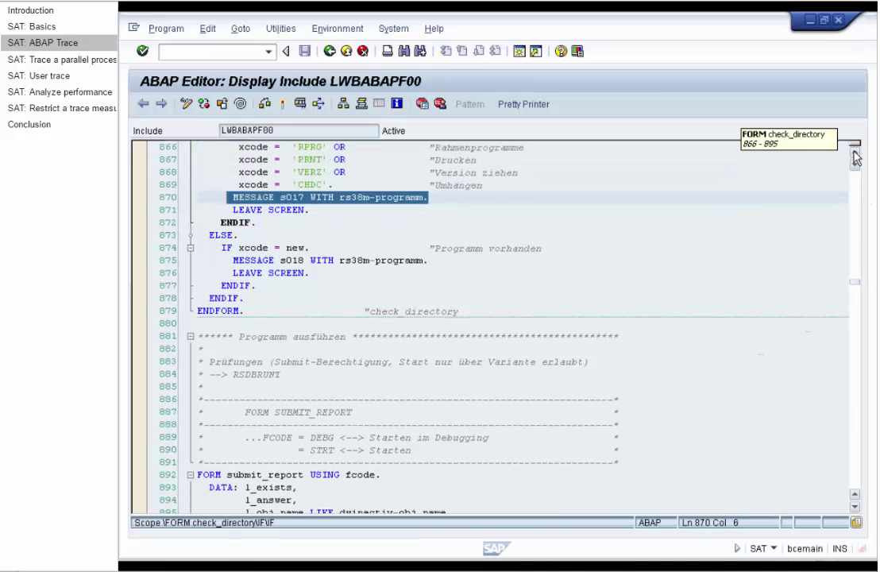
{"action": "left_click", "coordinate": [855, 157]}
{"action": "left_click", "coordinate": [855, 157]}
{"action": "left_click", "coordinate": [855, 157]}
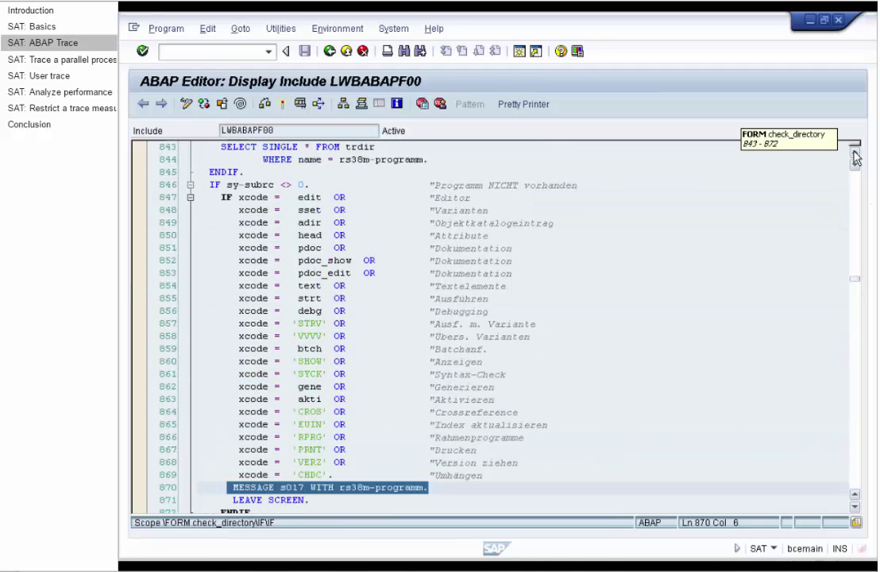
{"action": "left_click", "coordinate": [855, 157]}
{"action": "left_click", "coordinate": [855, 157]}
{"action": "left_click", "coordinate": [856, 158]}
{"action": "left_click", "coordinate": [856, 157]}
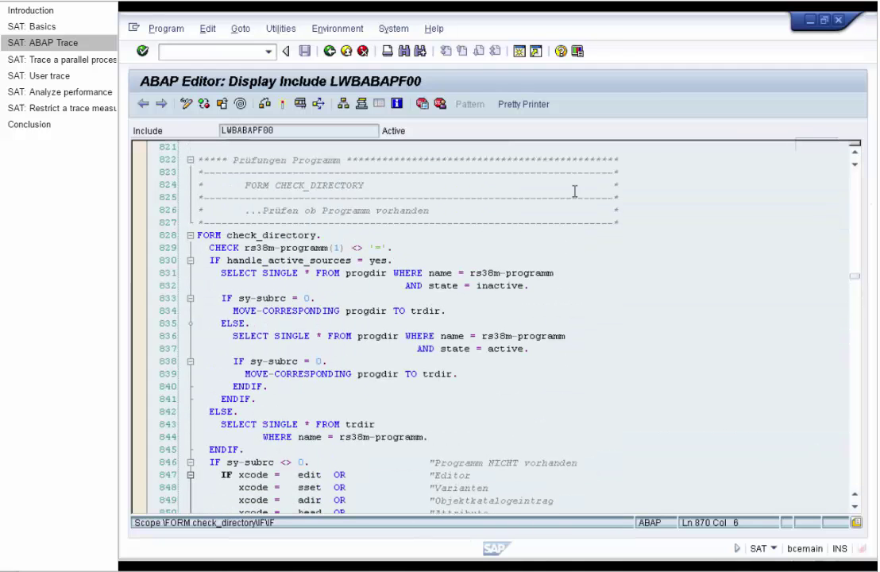
{"action": "left_click_drag", "start_coordinate": [321, 235], "coordinate": [197, 247]}
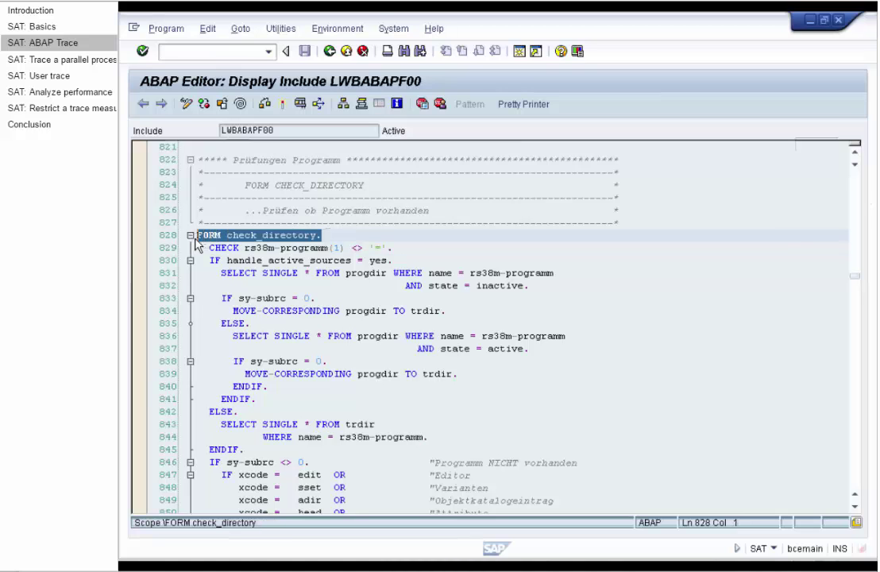
Return to the call hierarchy, show Message S017 in the Processing Blocks tool alone, and widen its block column
{"action": "left_click", "coordinate": [330, 51]}
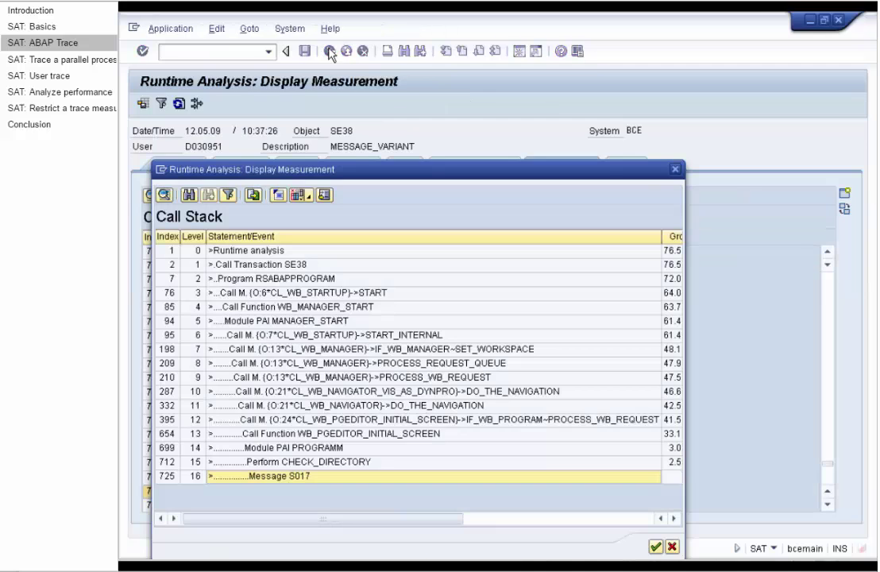
{"action": "left_click", "coordinate": [674, 169]}
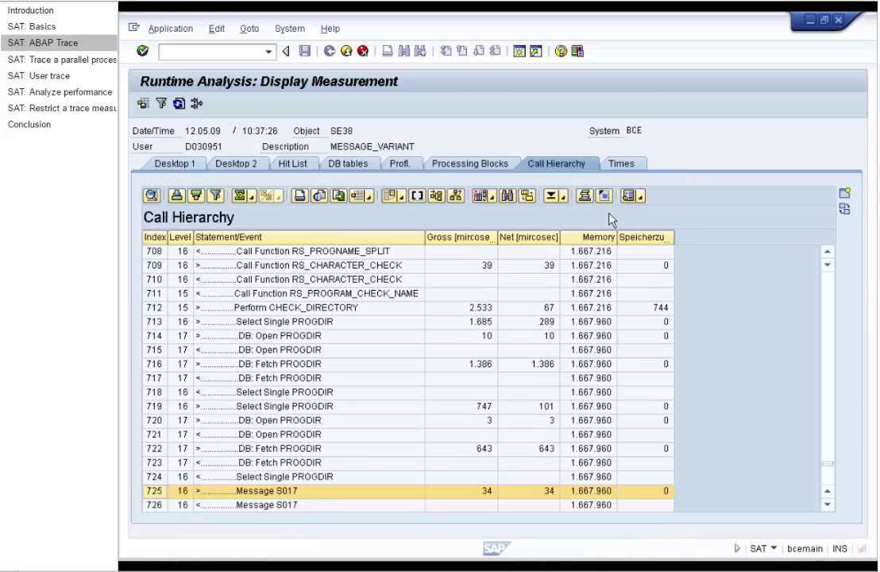
{"action": "right_click", "coordinate": [288, 494]}
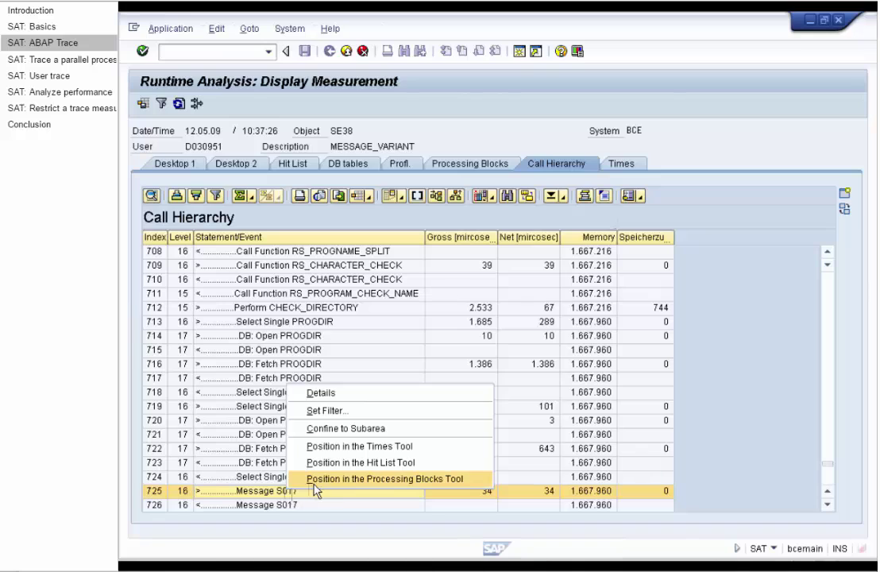
{"action": "left_click", "coordinate": [316, 479]}
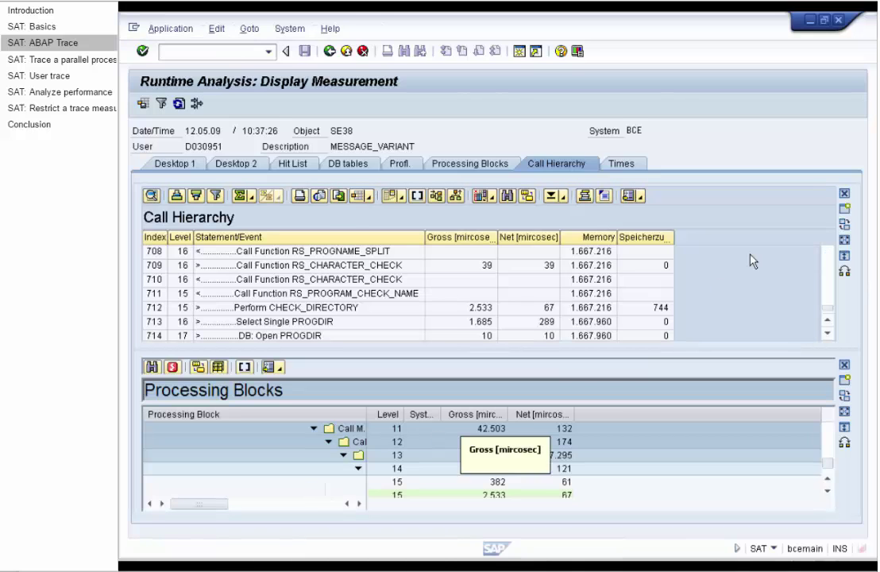
{"action": "left_click", "coordinate": [845, 194]}
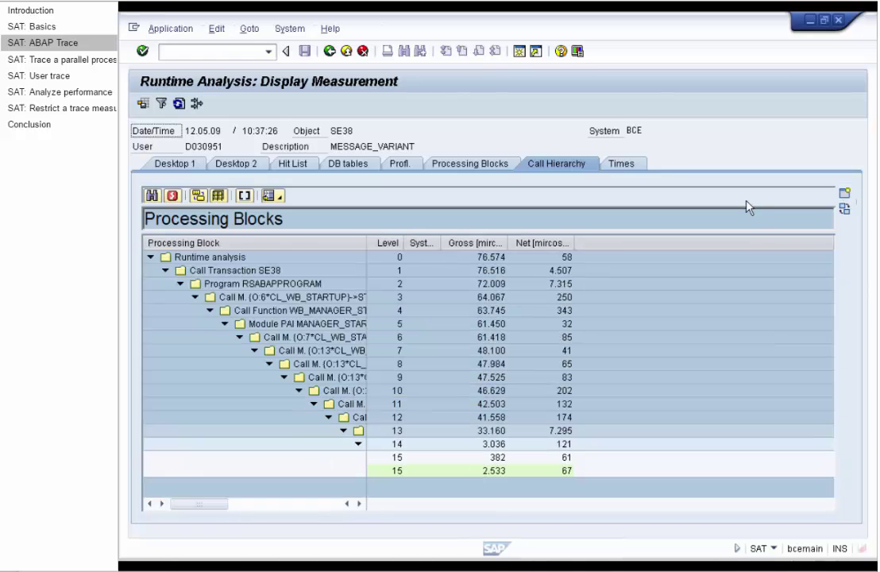
{"action": "left_click_drag", "start_coordinate": [364, 236], "coordinate": [526, 246]}
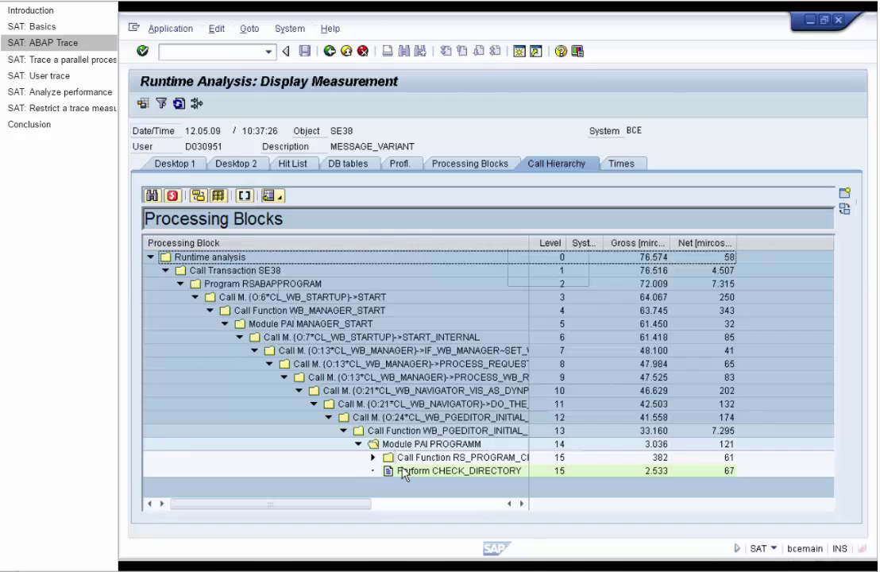
Flag critical processing blocks that exceed a limit of 30 % of the total gross runtime
{"action": "left_click", "coordinate": [173, 196]}
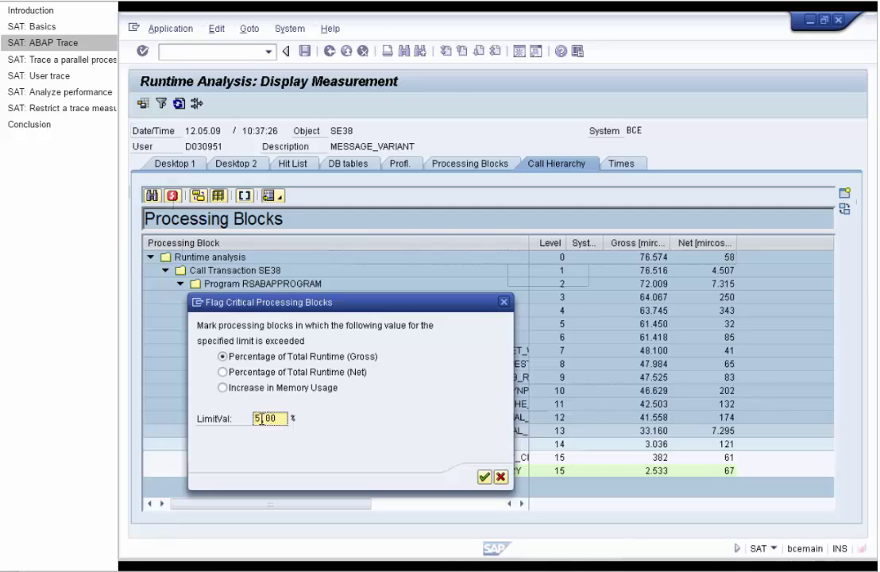
{"action": "type", "text": "30"}
{"action": "left_click", "coordinate": [484, 478]}
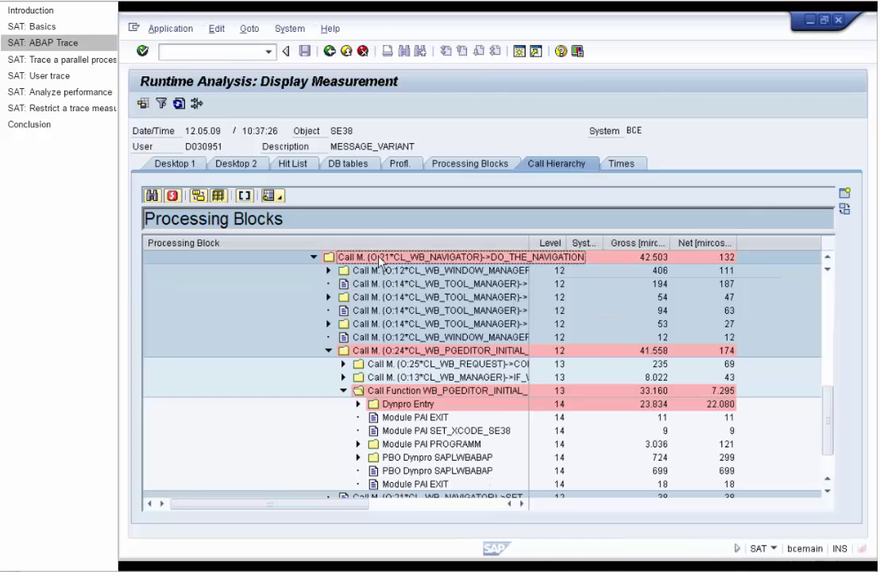
Confine the analysis to the CL_WB_NAVIGATOR DO_THE_NAVIGATION call, expand that block, and widen the block column
{"action": "left_click", "coordinate": [380, 260]}
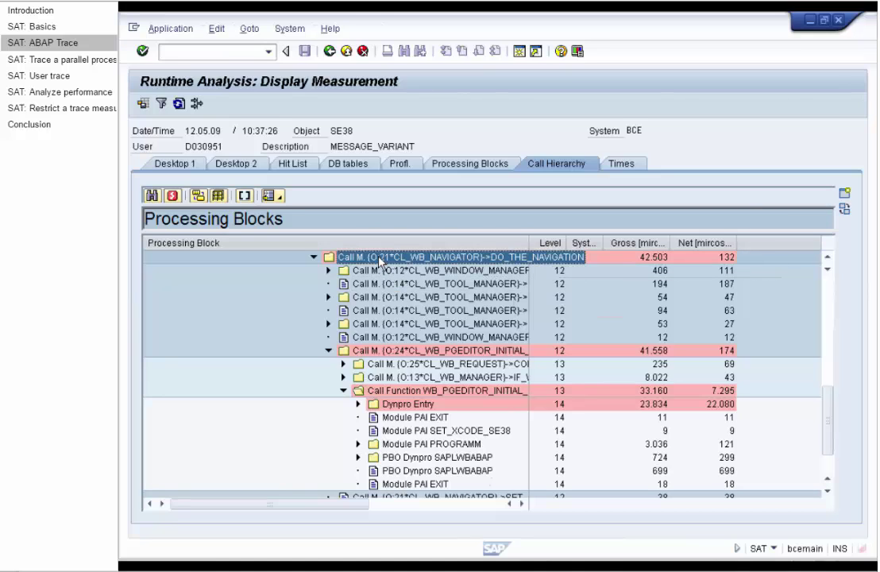
{"action": "left_click", "coordinate": [245, 197]}
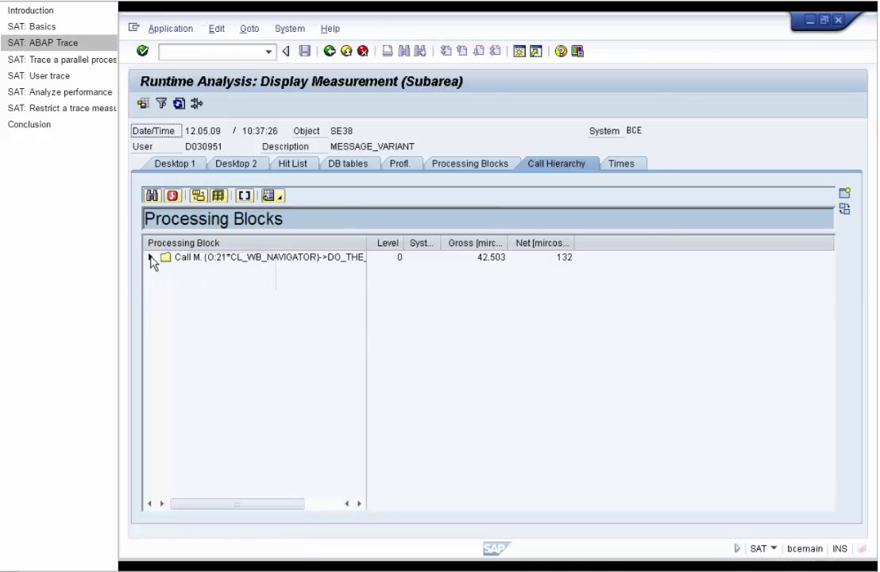
{"action": "left_click", "coordinate": [151, 258]}
{"action": "left_click_drag", "start_coordinate": [393, 242], "coordinate": [508, 244]}
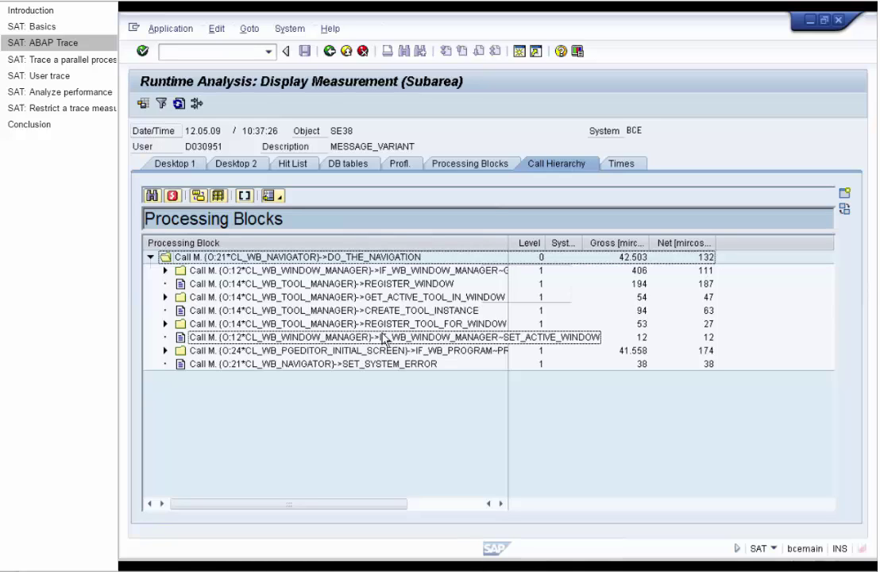
Add the memory columns to the processing blocks and examine the memory use of the REGISTER_WINDOW call
{"action": "left_click", "coordinate": [219, 196]}
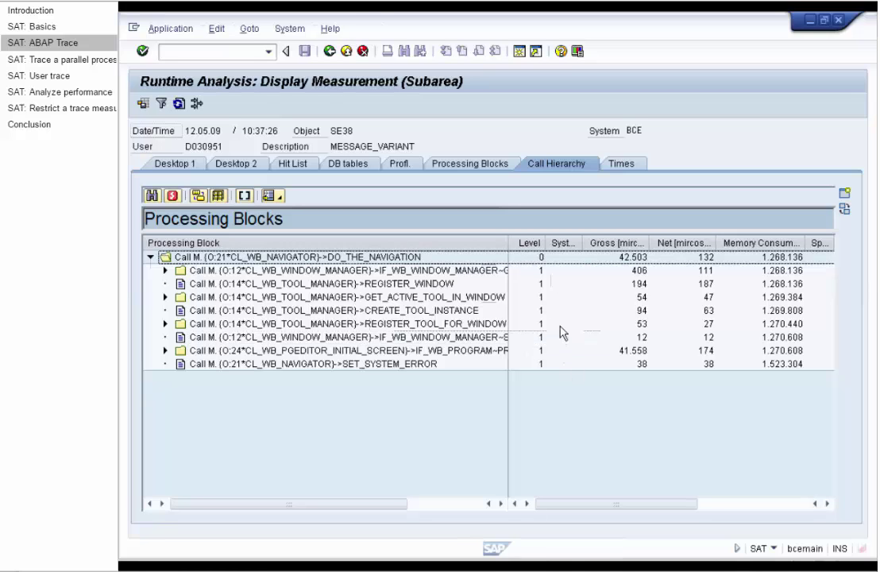
{"action": "left_click_drag", "start_coordinate": [641, 506], "coordinate": [723, 511]}
{"action": "left_click", "coordinate": [618, 286]}
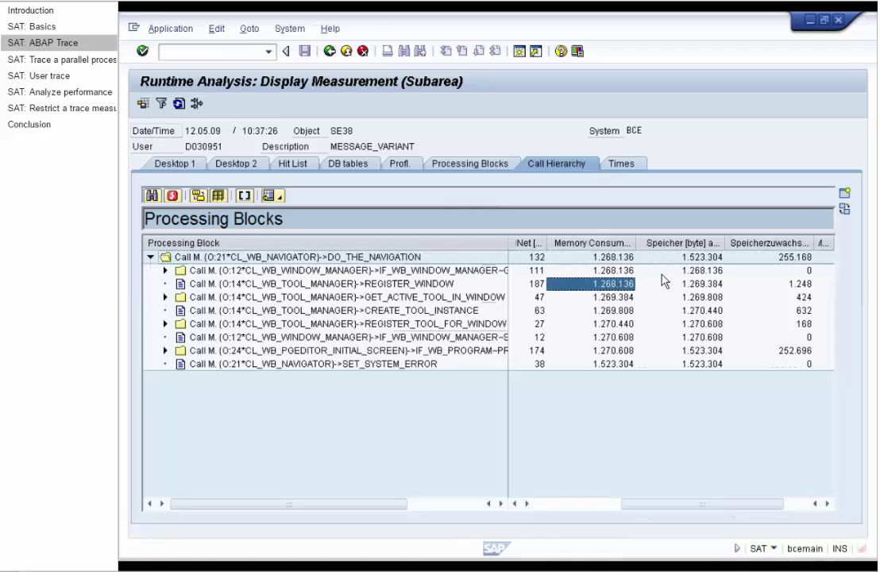
{"action": "left_click", "coordinate": [696, 291]}
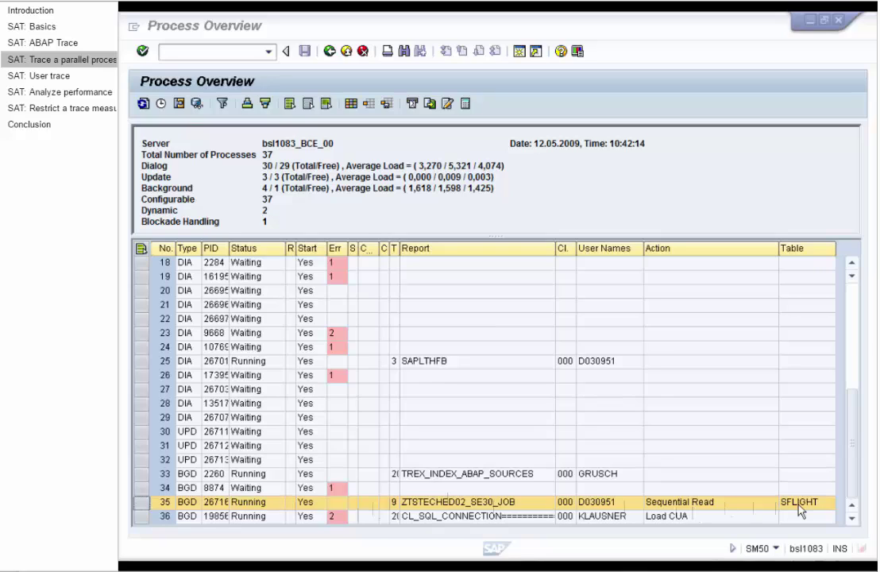
Go to transaction SAT and open the parallel-session process list at the background job ZTSTECHED02_SE30_JOB
{"action": "left_click", "coordinate": [174, 52]}
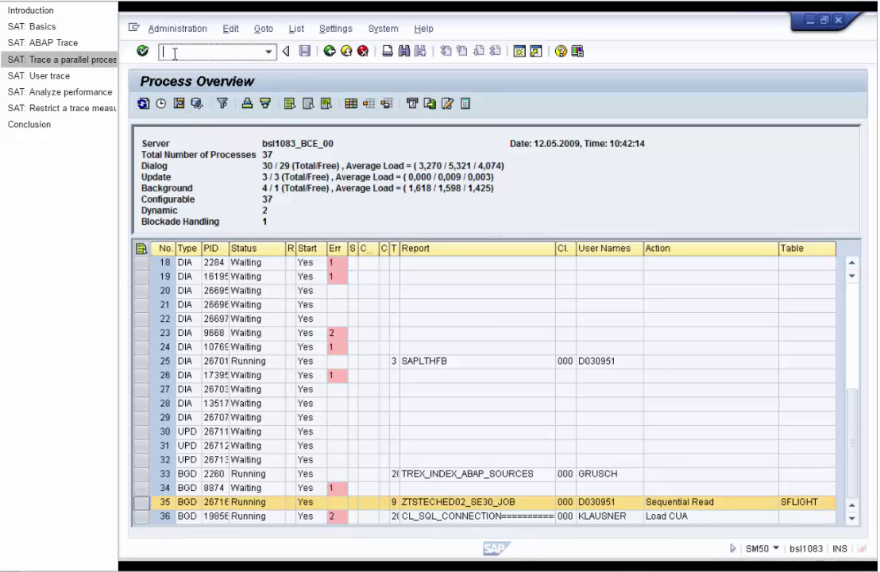
{"action": "type", "text": "/nsat"}
{"action": "key", "text": "Return"}
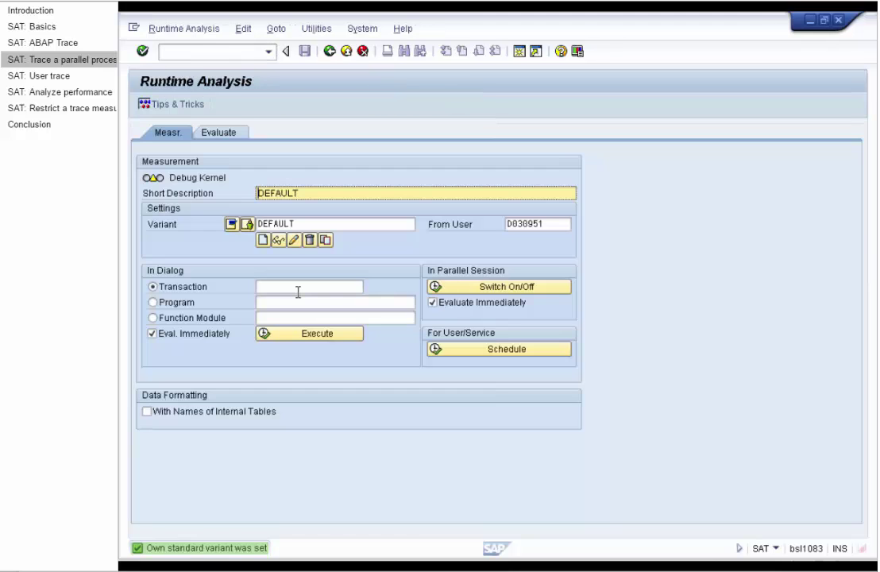
{"action": "left_click", "coordinate": [459, 291]}
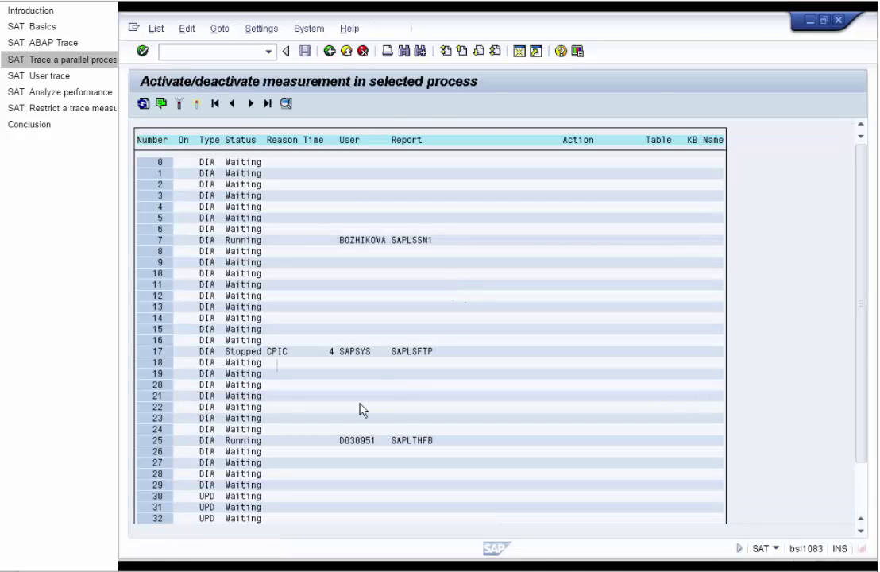
{"action": "scroll", "coordinate": [849, 441], "scroll_direction": "down", "scroll_amount": 2}
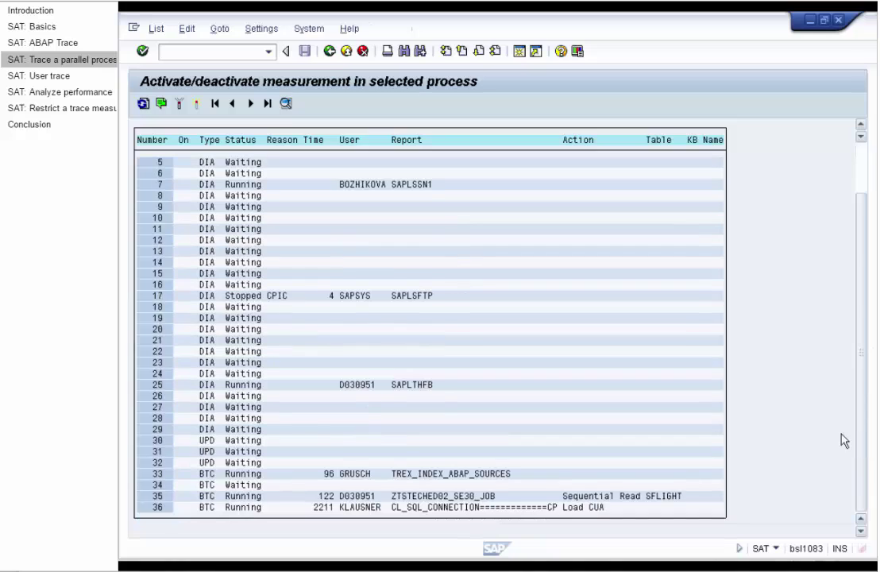
Switch on the measurement for the running background job ZTSTECHED02_SE30_JOB, then switch it off and wait for the trace file
{"action": "left_click", "coordinate": [364, 497]}
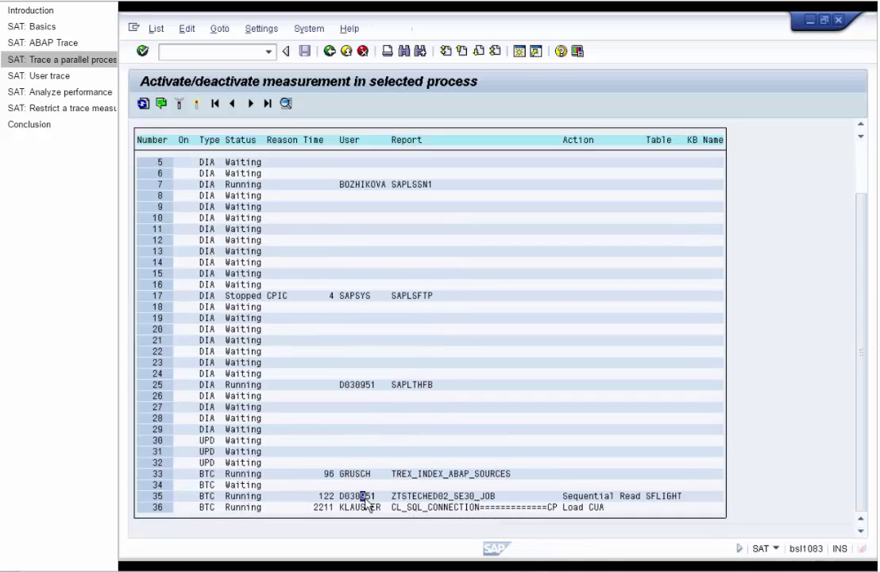
{"action": "left_click", "coordinate": [367, 497]}
{"action": "left_click", "coordinate": [252, 497]}
{"action": "left_click", "coordinate": [160, 104]}
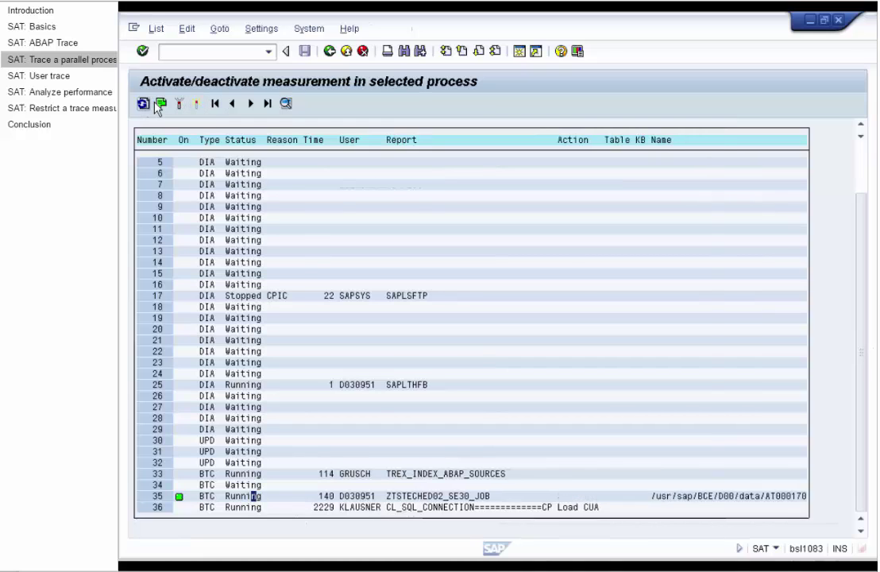
{"action": "left_click", "coordinate": [181, 108]}
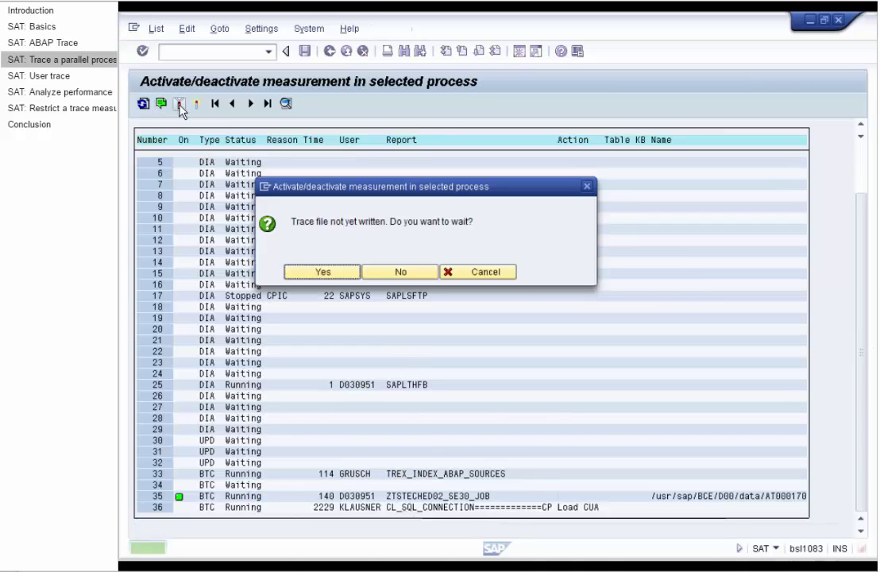
{"action": "left_click", "coordinate": [322, 272]}
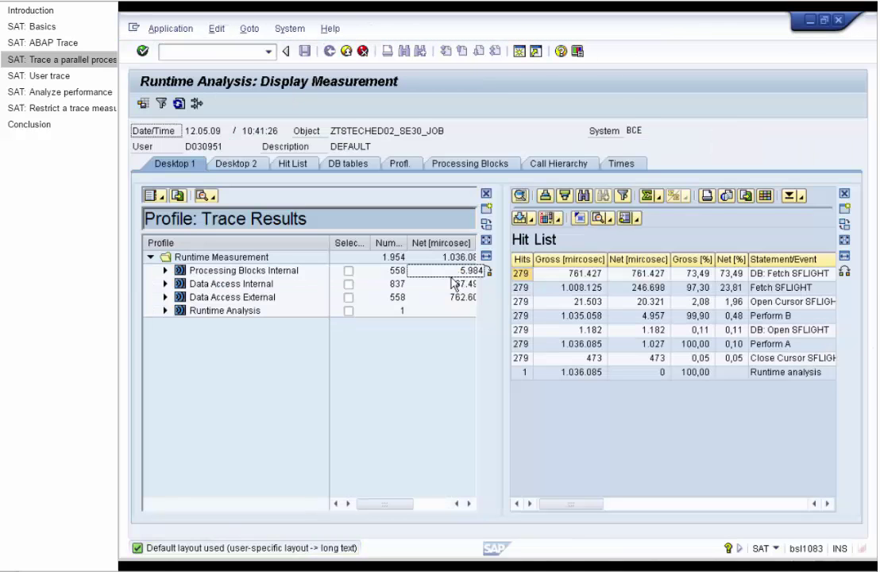
Show the call hierarchy of the job measurement and widen the Statement/Event column to make the statements readable
{"action": "left_click", "coordinate": [536, 167]}
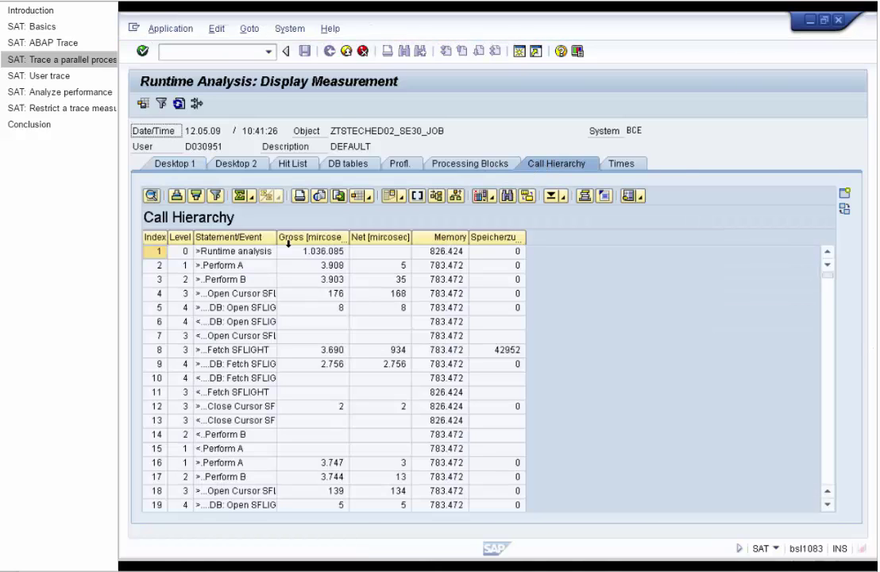
{"action": "left_click_drag", "start_coordinate": [277, 236], "coordinate": [408, 238]}
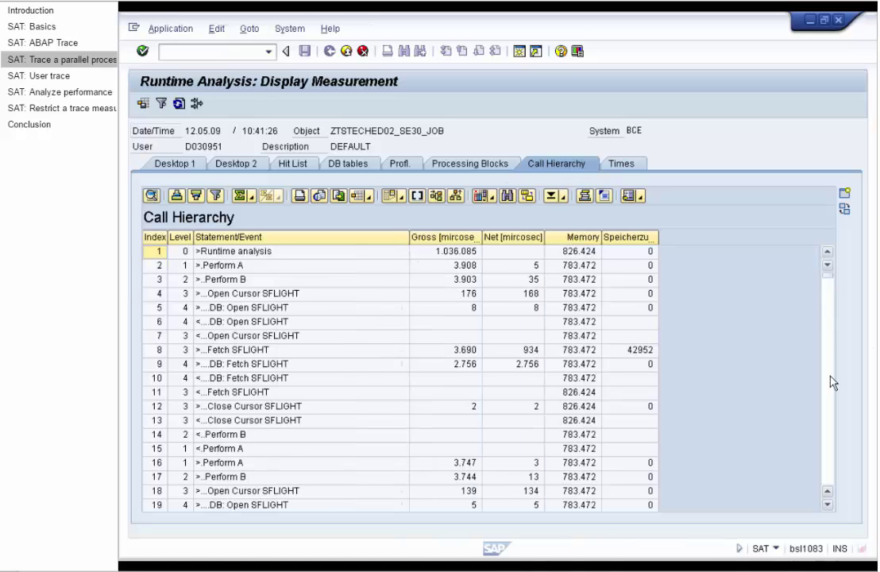
{"action": "scroll", "coordinate": [830, 383], "scroll_direction": "down", "scroll_amount": 12}
{"action": "scroll", "coordinate": [831, 383], "scroll_direction": "down", "scroll_amount": 12}
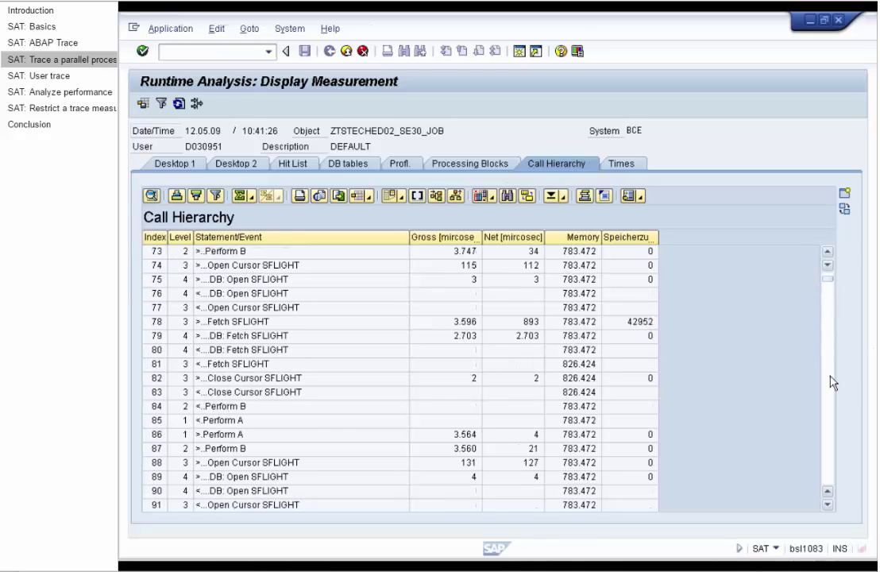
Examine the repeating sequence of Perform A, Perform B, Open Cursor SFLIGHT and Fetch SFLIGHT calls in the hierarchy
{"action": "left_click", "coordinate": [219, 421]}
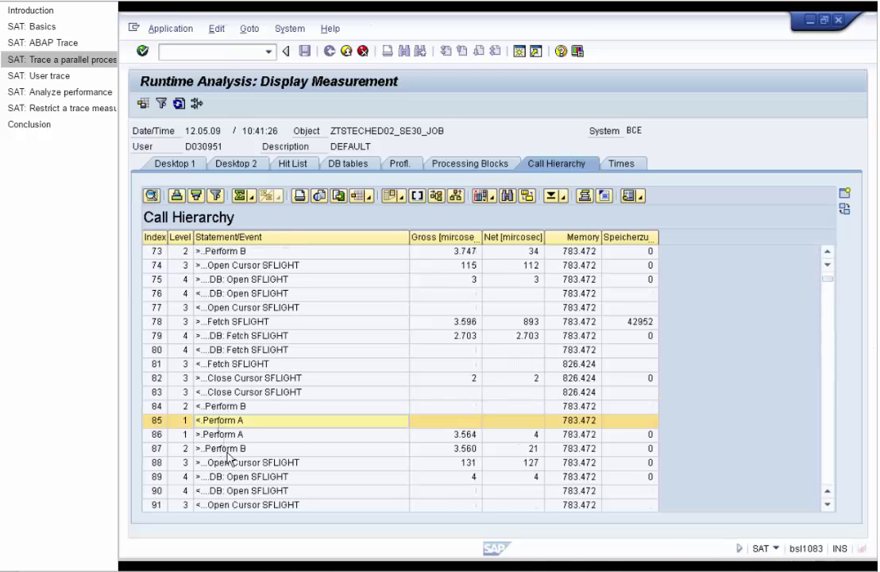
{"action": "left_click", "coordinate": [228, 450]}
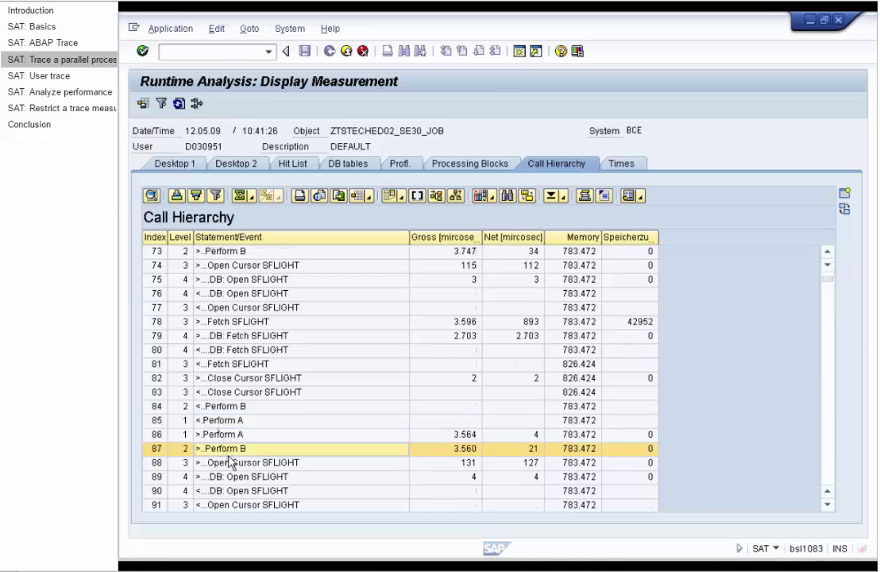
{"action": "left_click", "coordinate": [231, 463]}
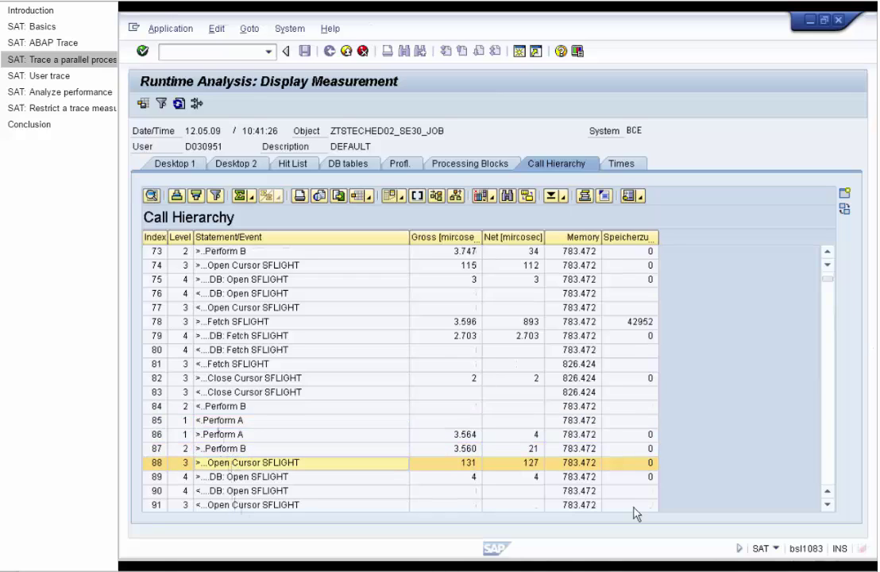
{"action": "left_click", "coordinate": [827, 504]}
{"action": "left_click", "coordinate": [827, 504]}
{"action": "left_click", "coordinate": [827, 504]}
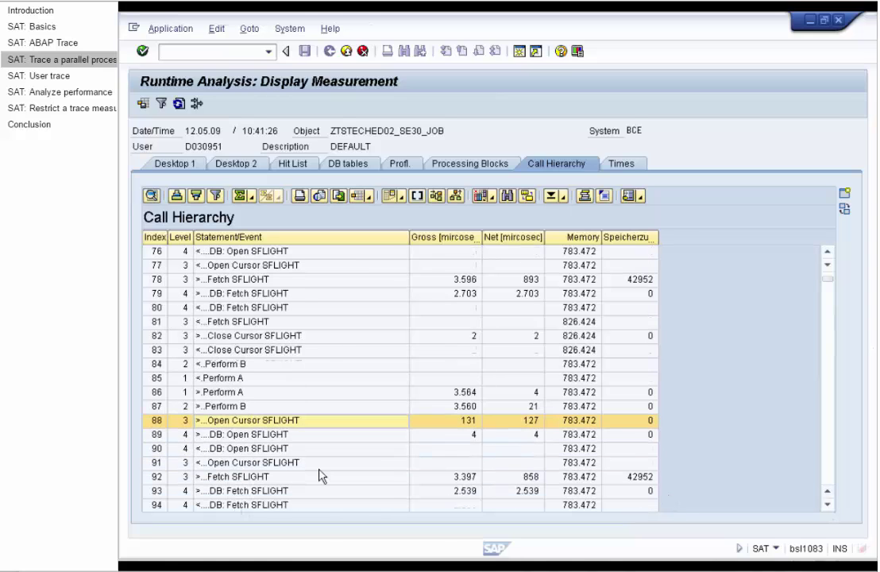
{"action": "left_click", "coordinate": [267, 477]}
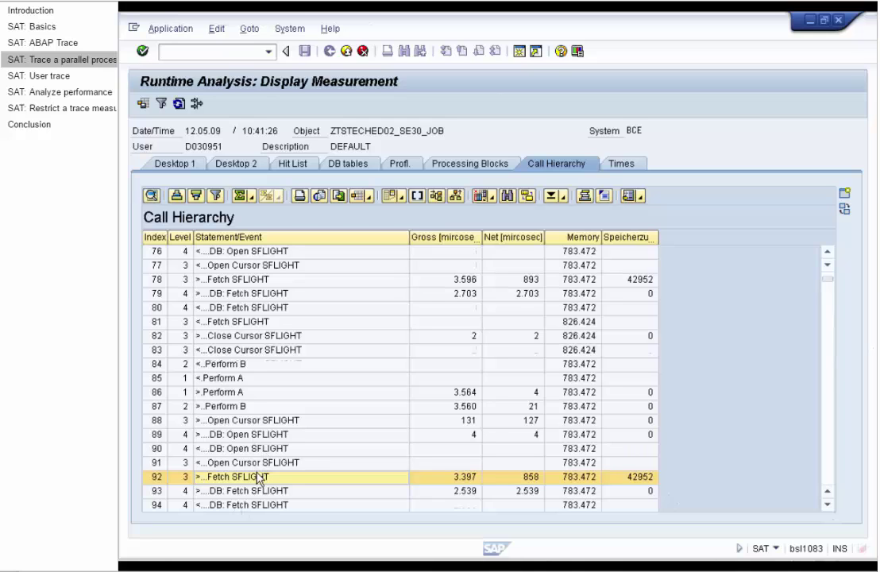
Open the source code behind the Fetch SFLIGHT call and examine the WHILE loop, FORM a, and the SELECT statement in FORM b
{"action": "double_click", "coordinate": [264, 479]}
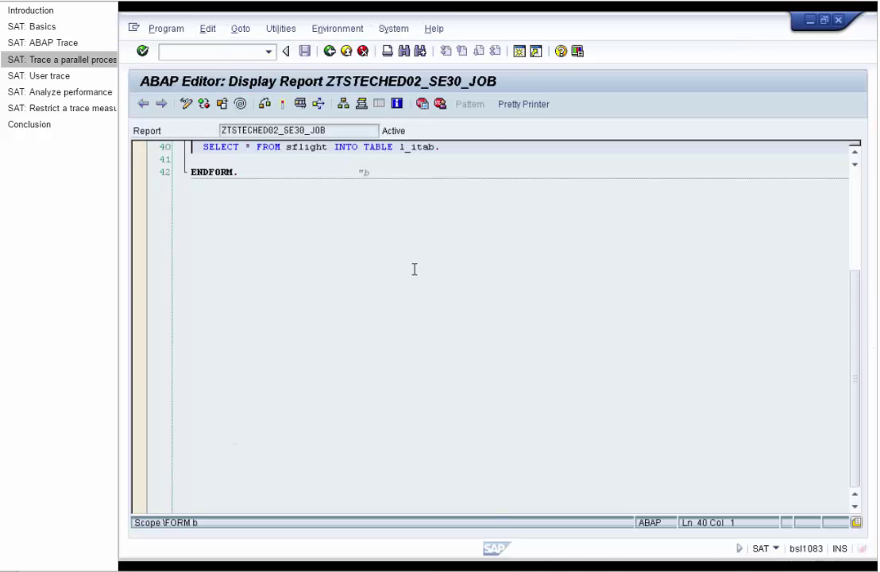
{"action": "left_click_drag", "start_coordinate": [858, 330], "coordinate": [860, 240]}
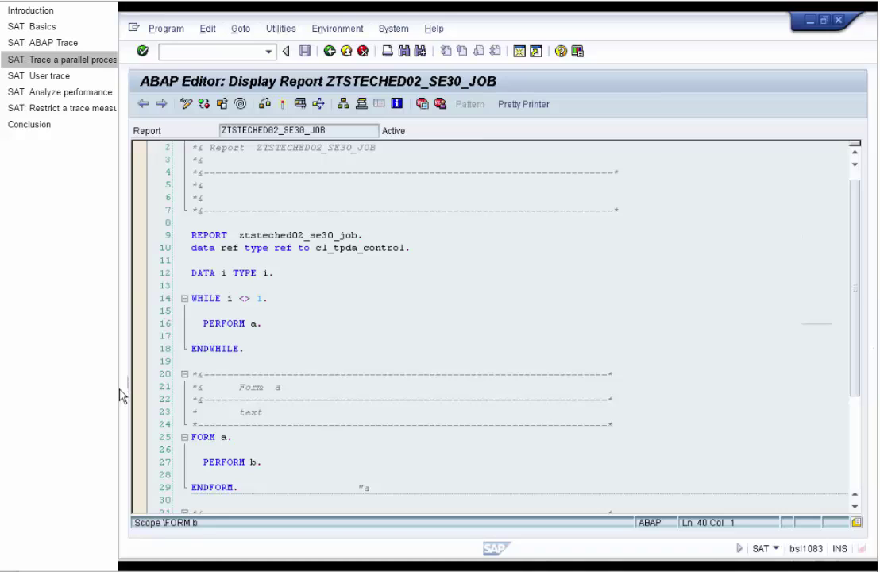
{"action": "left_click_drag", "start_coordinate": [191, 298], "coordinate": [257, 347]}
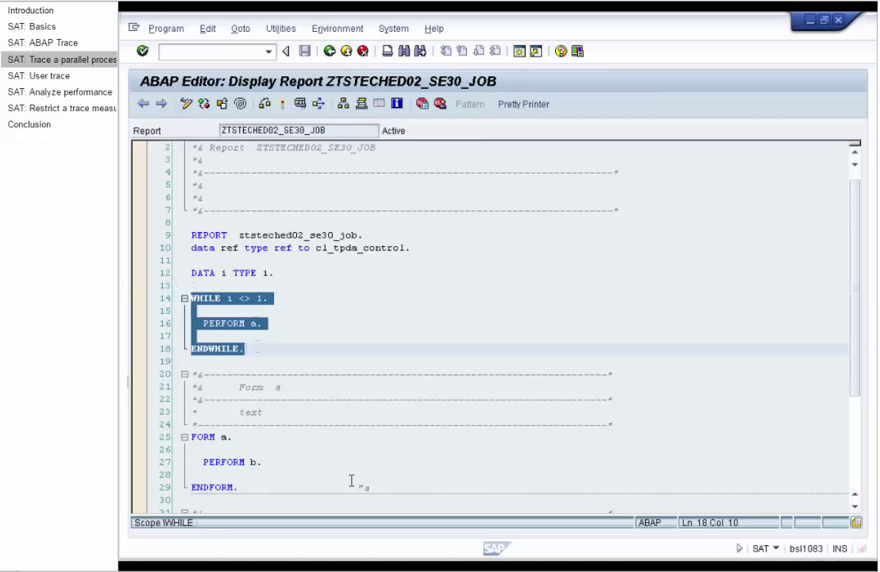
{"action": "left_click_drag", "start_coordinate": [192, 437], "coordinate": [270, 487]}
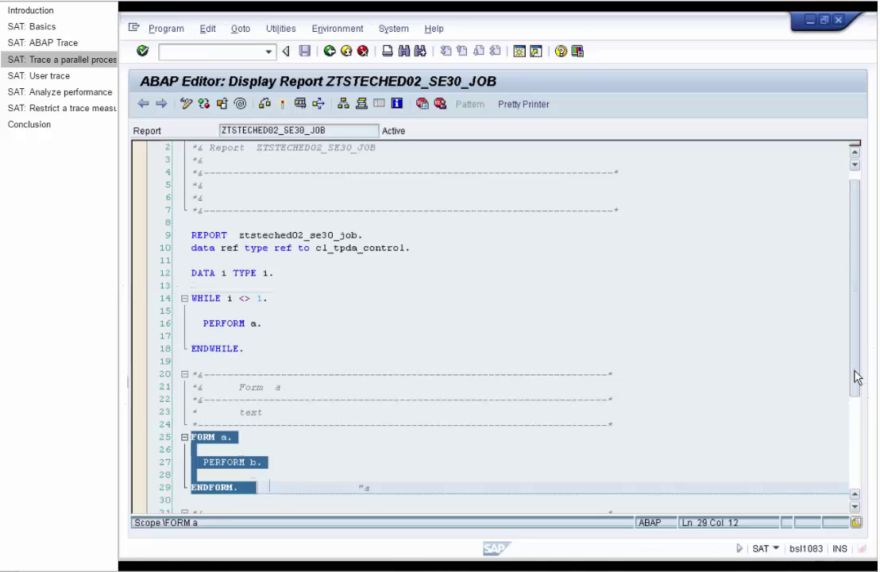
{"action": "left_click_drag", "start_coordinate": [856, 374], "coordinate": [857, 477]}
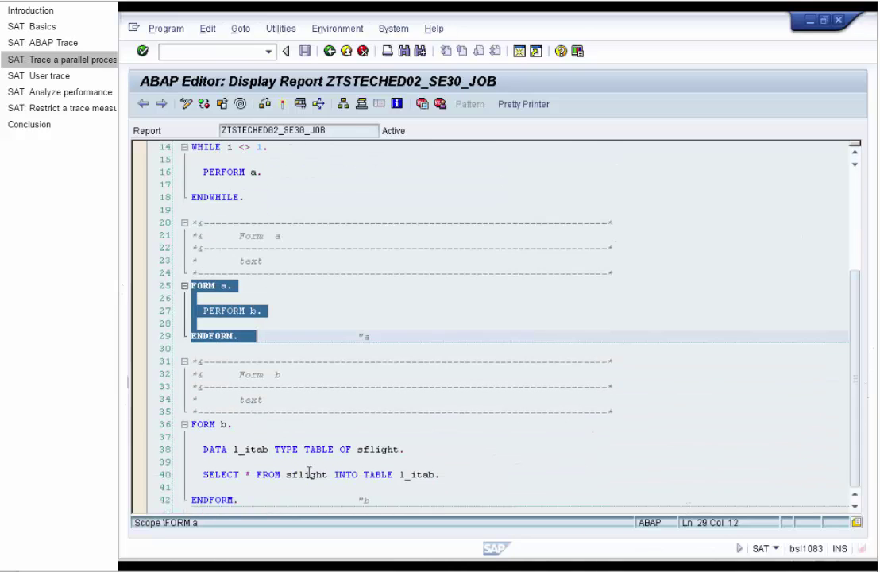
{"action": "left_click_drag", "start_coordinate": [203, 474], "coordinate": [452, 474]}
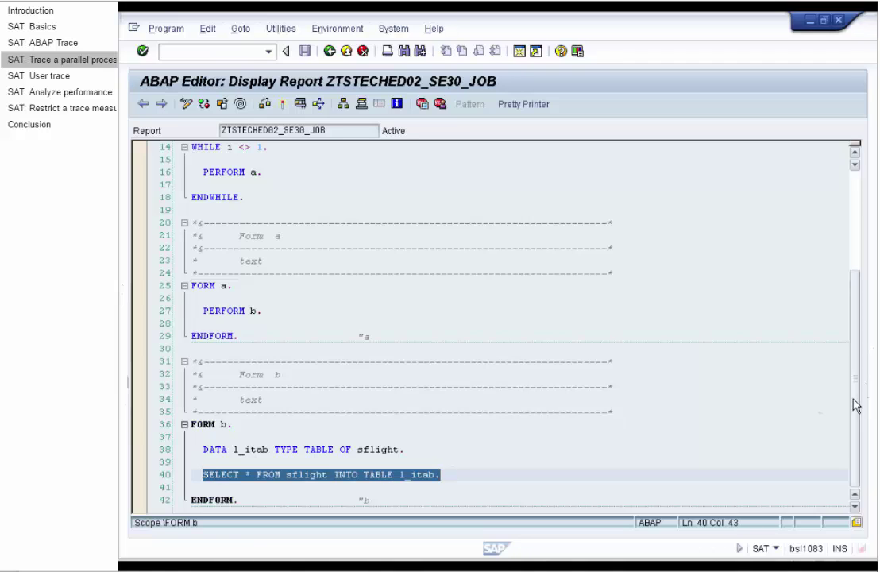
{"action": "left_click_drag", "start_coordinate": [855, 407], "coordinate": [854, 349]}
{"action": "left_click", "coordinate": [293, 236]}
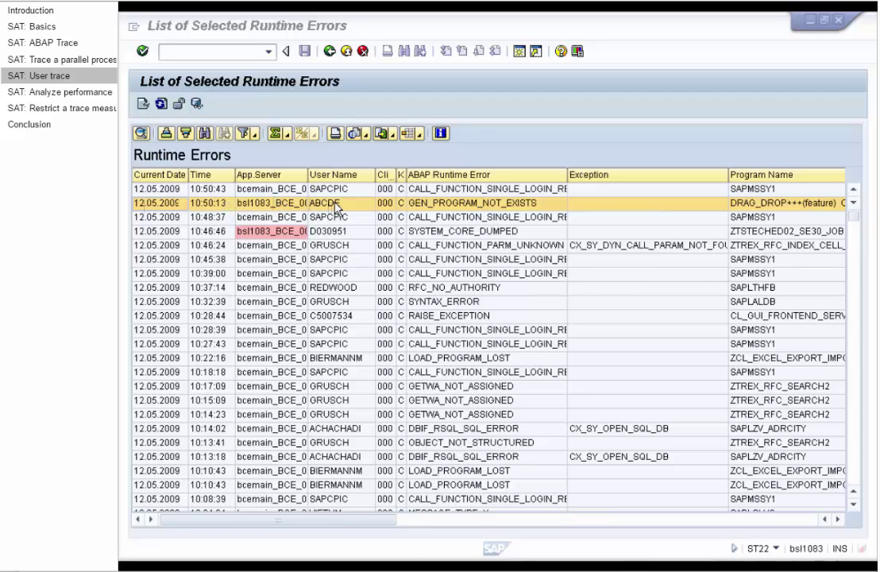
Open the GEN_PROGRAM_NOT_EXISTS runtime error in the ST22 list and read through its long text
{"action": "double_click", "coordinate": [461, 208]}
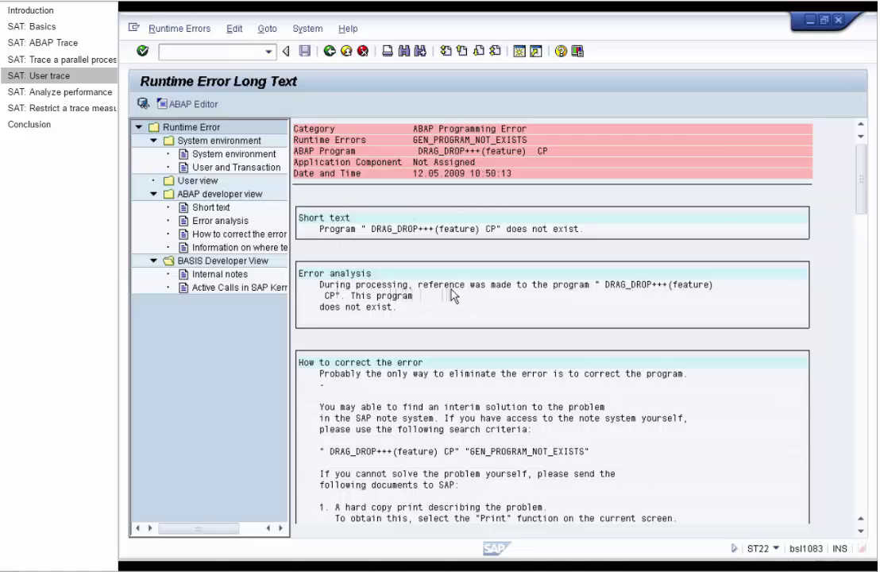
{"action": "left_click", "coordinate": [863, 469]}
{"action": "left_click", "coordinate": [863, 471]}
{"action": "left_click", "coordinate": [863, 471]}
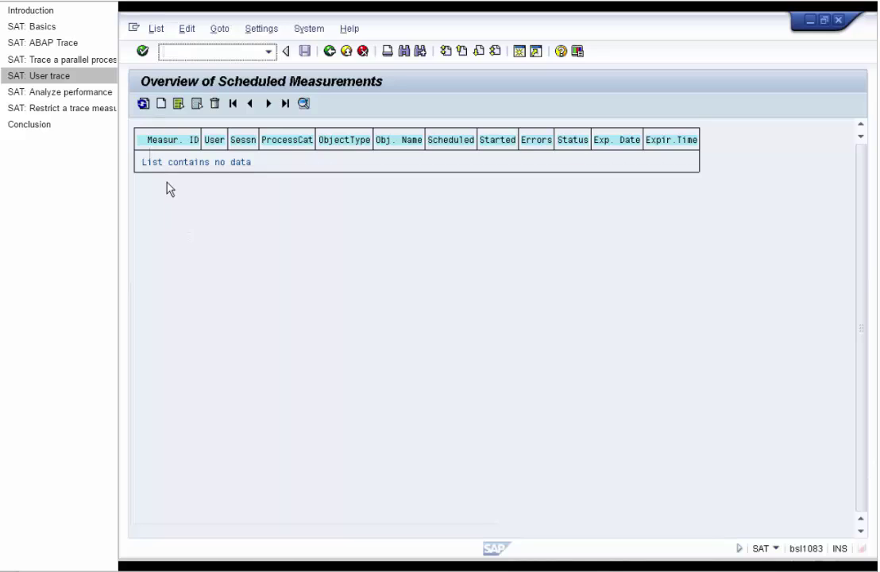
Start creating a scheduled measurement in SAT and review the process category and object type choices
{"action": "left_click", "coordinate": [161, 107]}
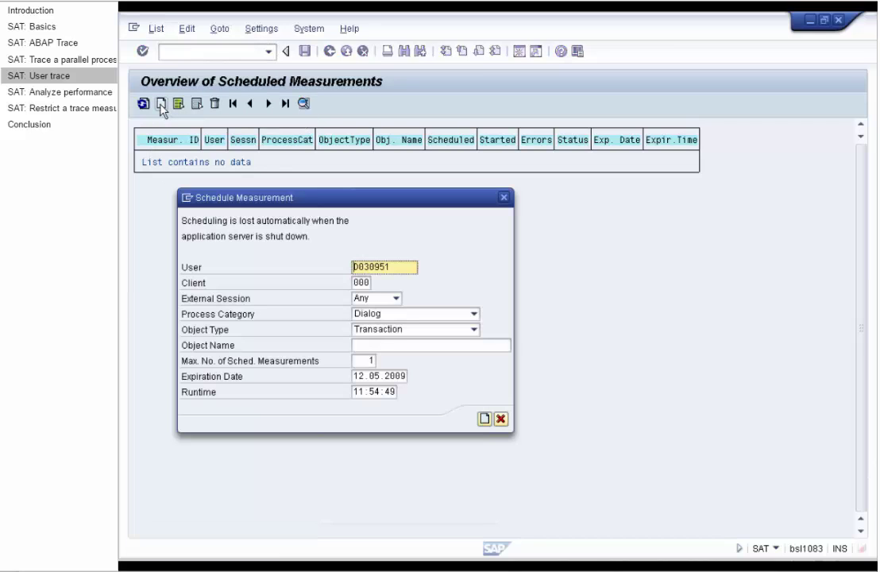
{"action": "left_click", "coordinate": [396, 266]}
{"action": "key", "text": "BackSpace"}
{"action": "key", "text": "ctrl+z"}
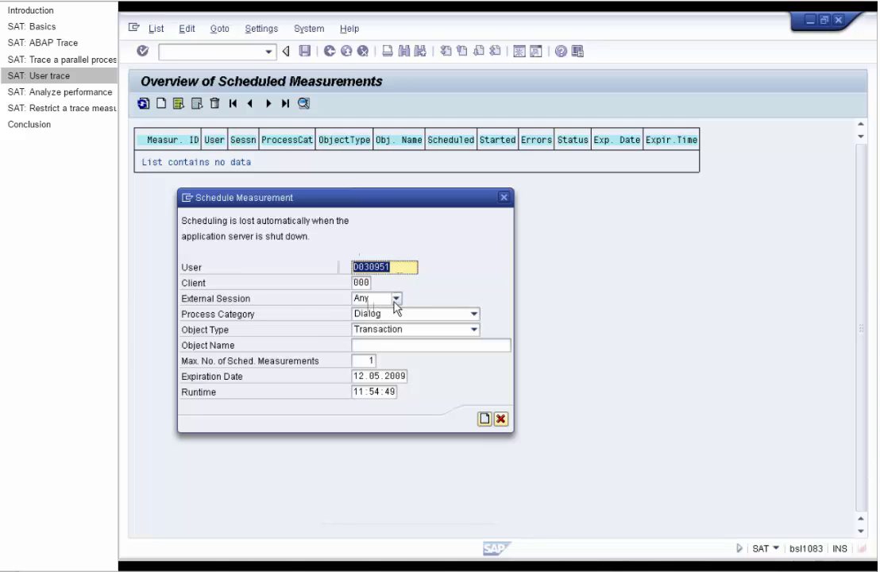
{"action": "left_click", "coordinate": [473, 315]}
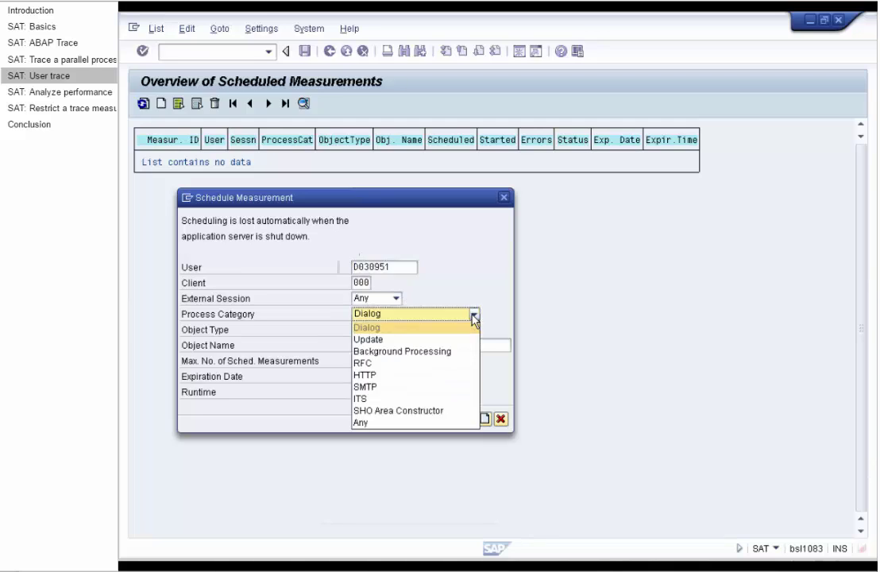
{"action": "left_click", "coordinate": [472, 326]}
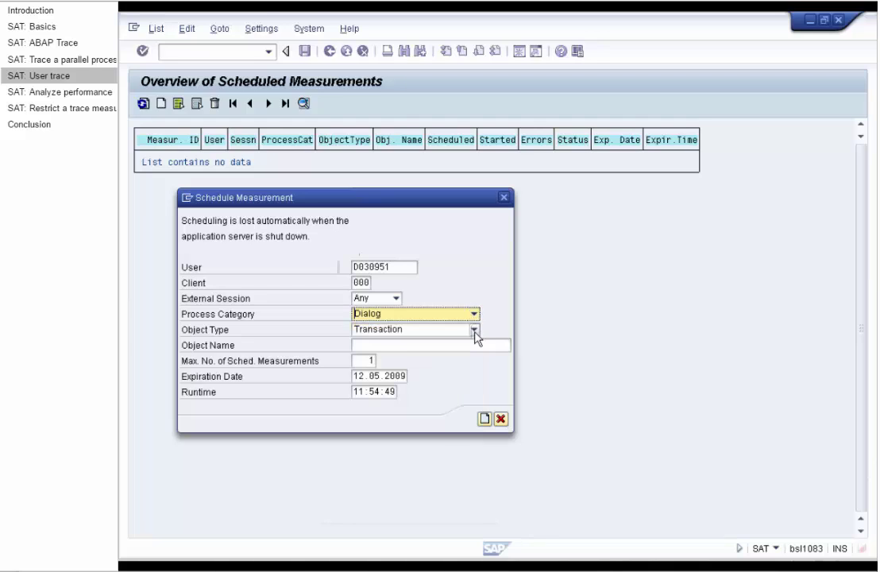
{"action": "left_click", "coordinate": [475, 331]}
{"action": "left_click", "coordinate": [475, 332]}
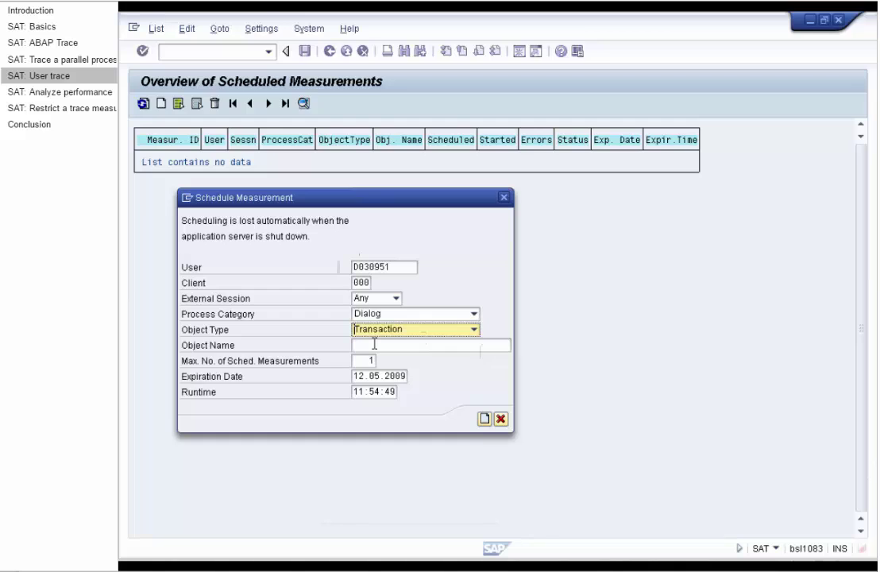
Schedule a measurement for user abcde with process category Any, object type Any and a maximum of 3 scheduled measurements
{"action": "left_click_drag", "start_coordinate": [401, 267], "coordinate": [324, 265]}
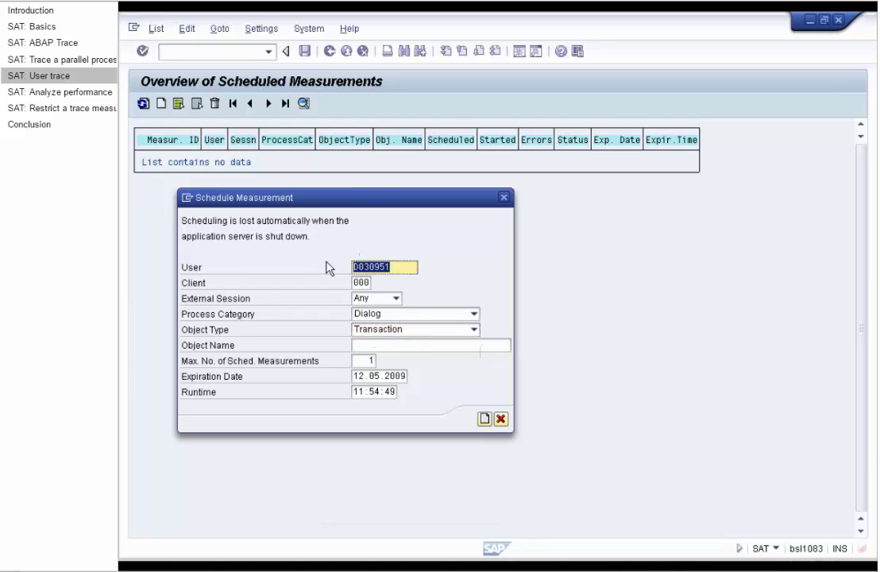
{"action": "type", "text": "abcde"}
{"action": "left_click", "coordinate": [474, 314]}
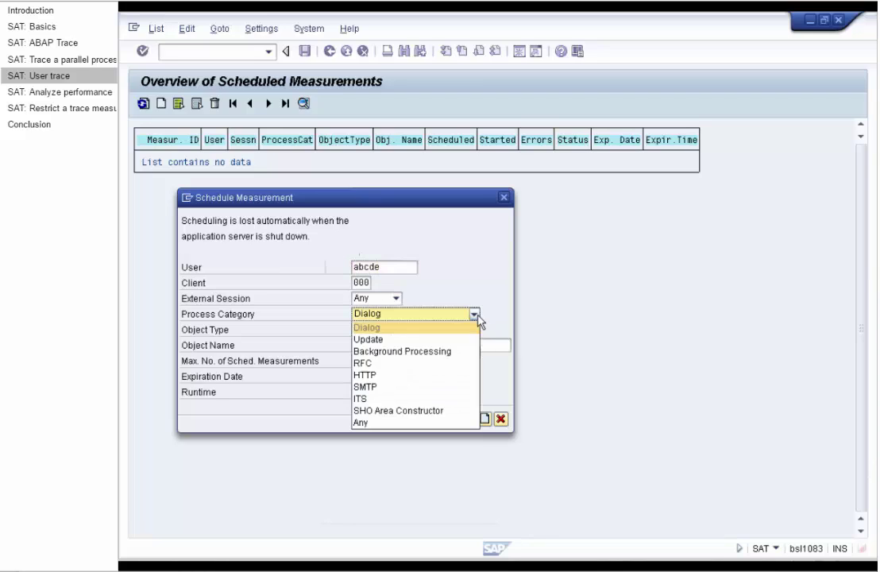
{"action": "left_click", "coordinate": [397, 422]}
{"action": "left_click", "coordinate": [474, 329]}
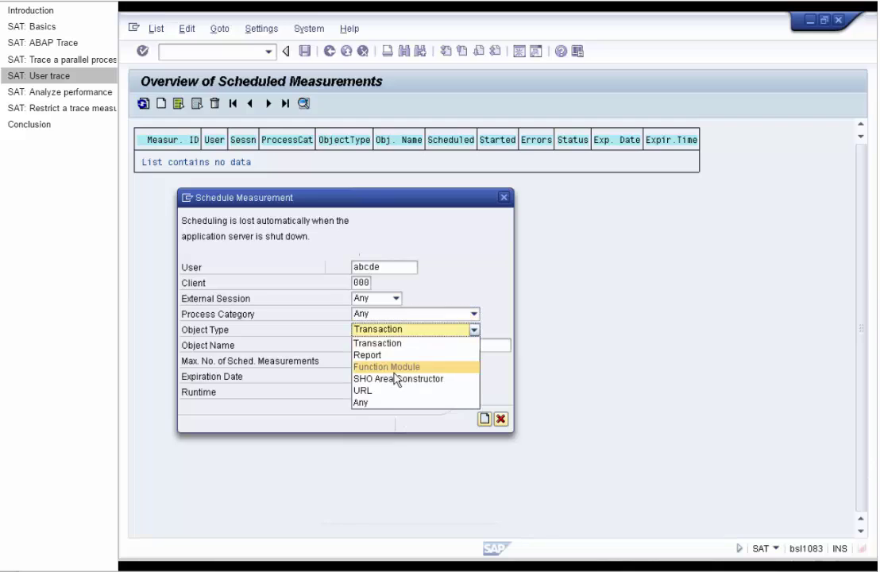
{"action": "left_click", "coordinate": [381, 402]}
{"action": "left_click", "coordinate": [365, 361]}
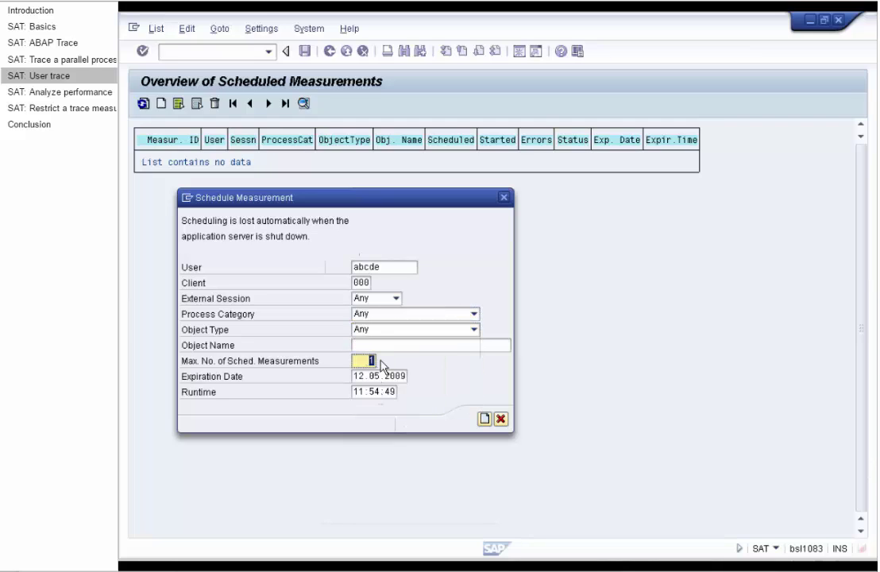
{"action": "type", "text": "3"}
{"action": "left_click", "coordinate": [483, 418]}
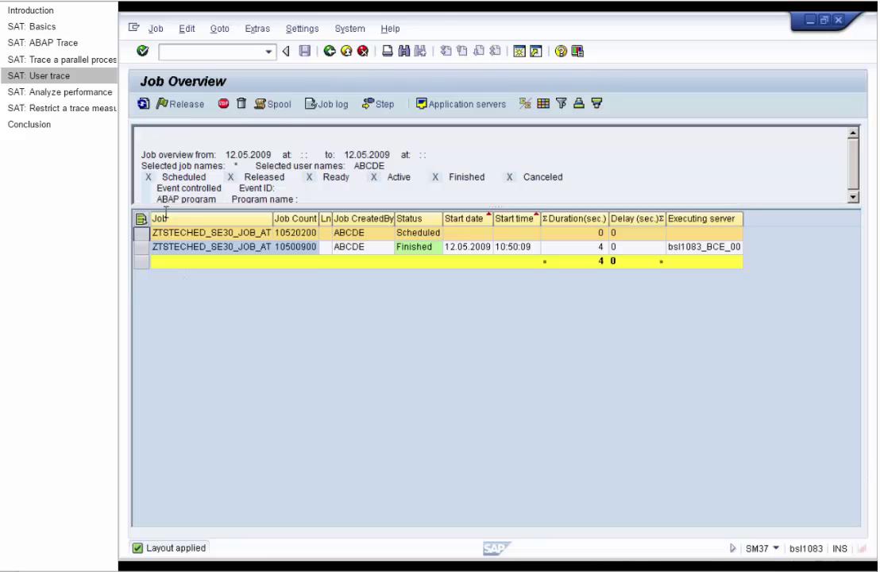
Release the scheduled job ZTSTECHED_SE30_JOB_AT in SM37 and refresh the overview of scheduled measurements in SAT
{"action": "left_click", "coordinate": [181, 104]}
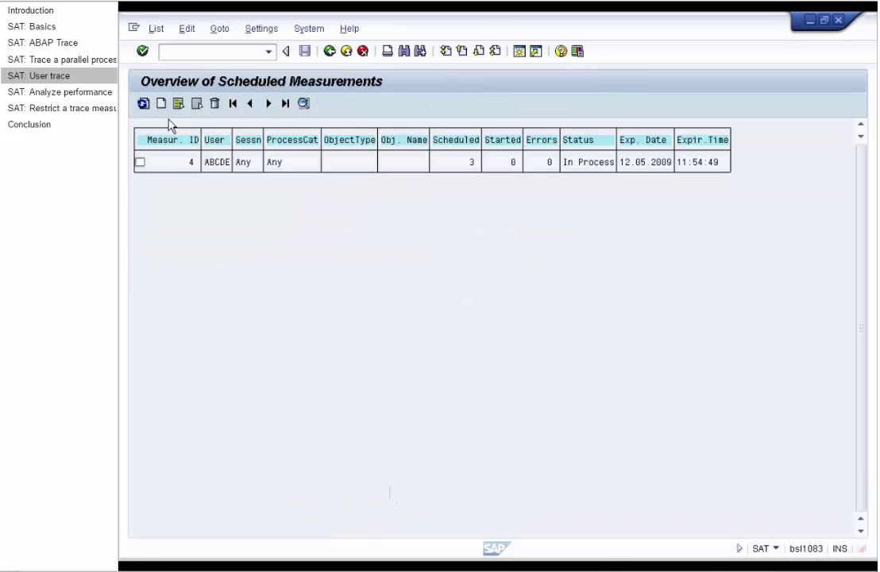
{"action": "left_click", "coordinate": [143, 104]}
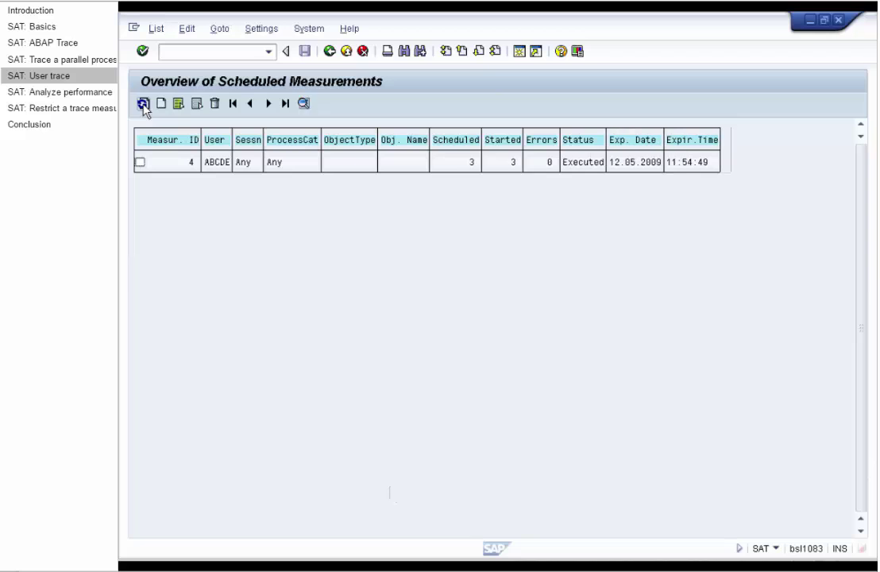
Mark the executed measurement and leave the scheduled measurements overview for the Runtime Analysis start screen
{"action": "left_click", "coordinate": [141, 163]}
{"action": "right_click", "coordinate": [148, 165]}
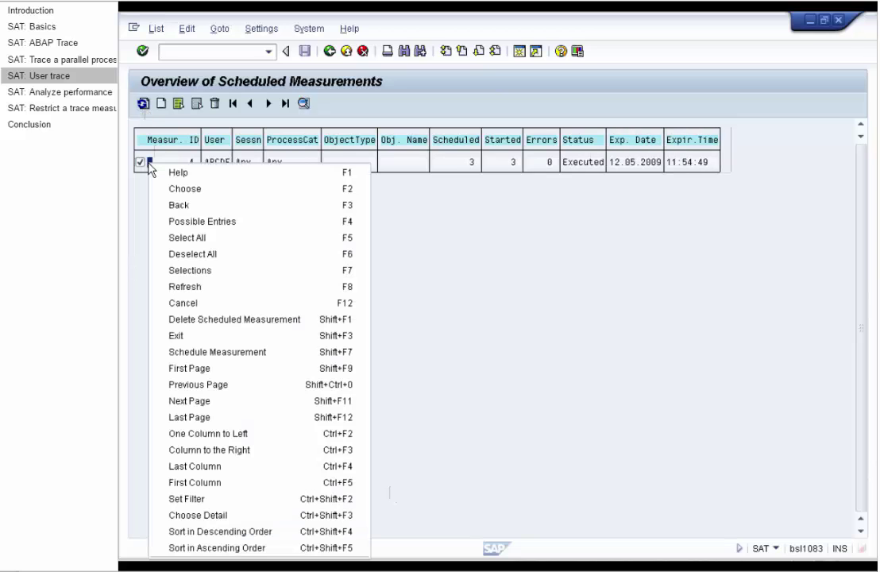
{"action": "left_click", "coordinate": [206, 303]}
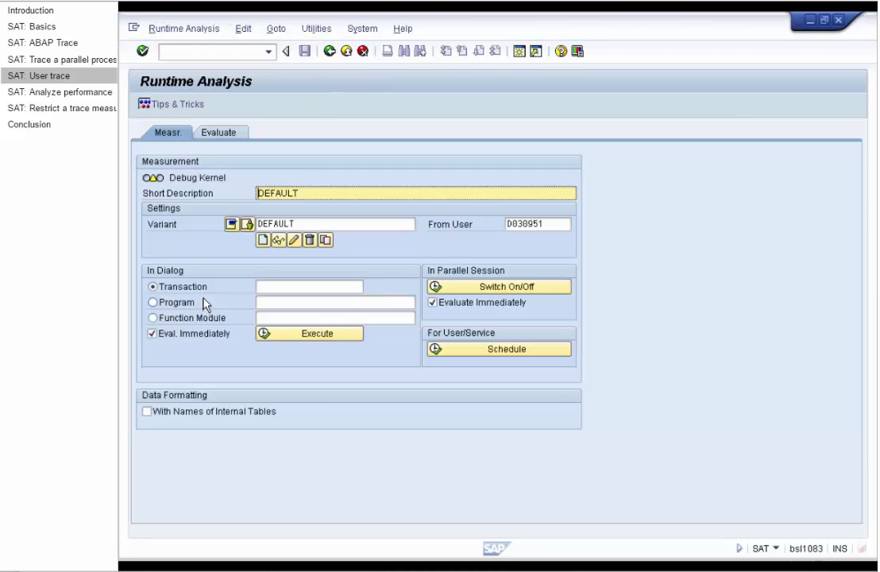
Open the DEFAULT measurement of 12.05.2009 10:56:01 from the existing measurements, displaying it despite the runtime error
{"action": "left_click", "coordinate": [213, 136]}
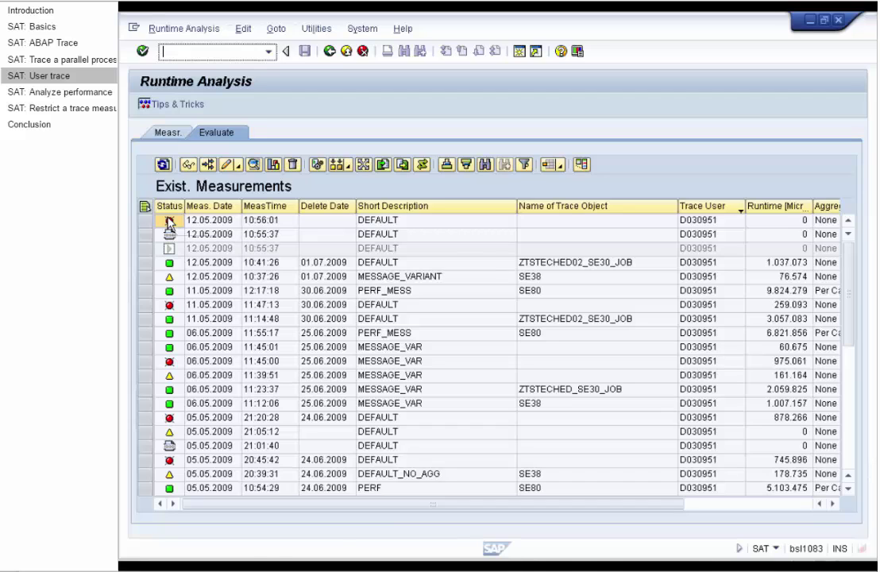
{"action": "double_click", "coordinate": [167, 222]}
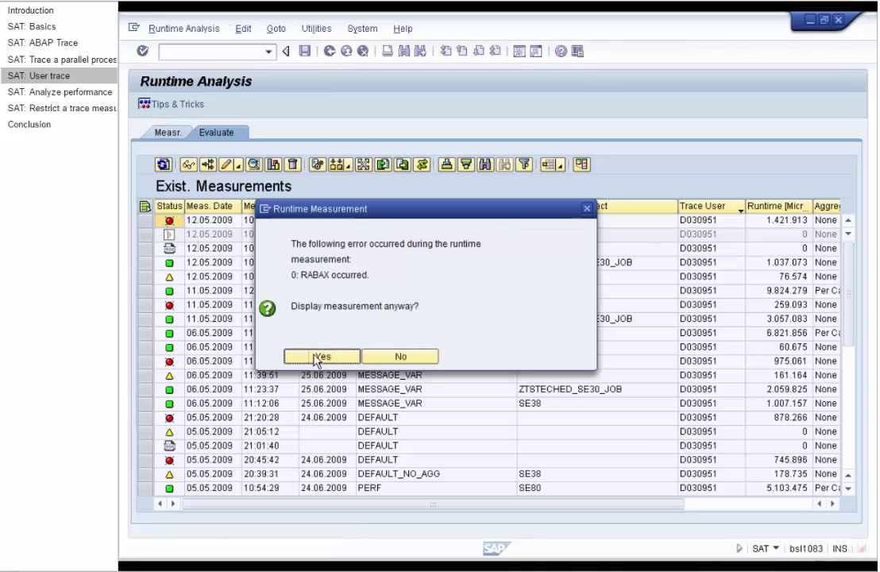
{"action": "left_click", "coordinate": [317, 356]}
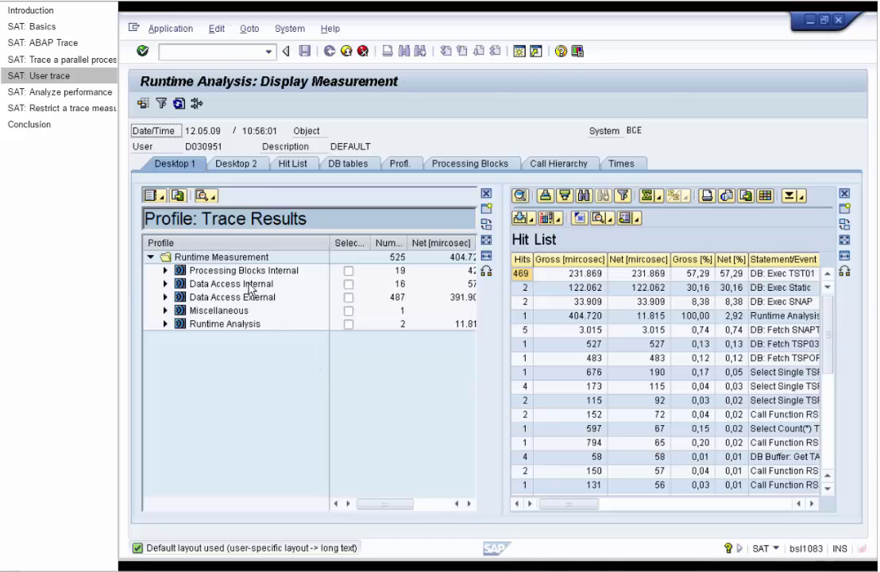
Examine the last calls in the measurement's Call Hierarchy with the Statement/Event column widened, and mark the final DB: Fetch SNAPT entry
{"action": "left_click", "coordinate": [535, 166]}
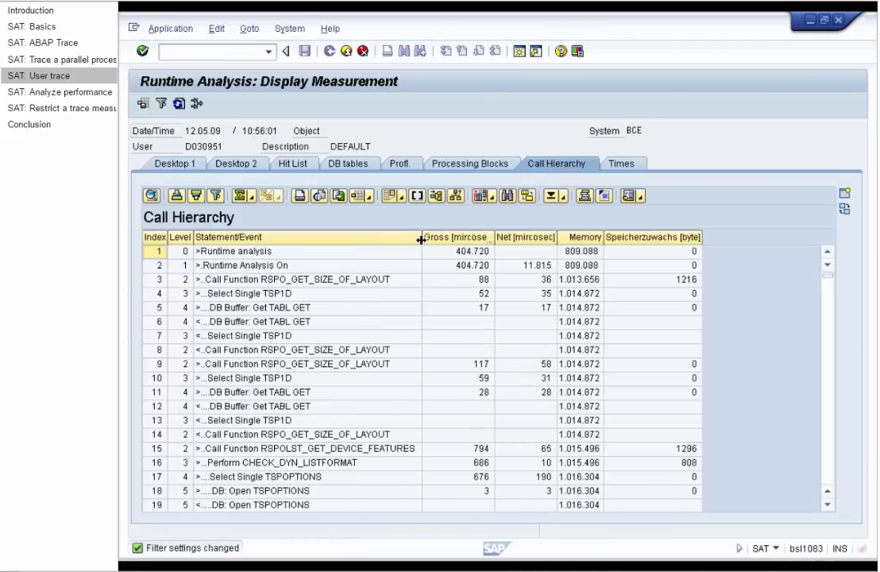
{"action": "left_click_drag", "start_coordinate": [422, 235], "coordinate": [512, 236]}
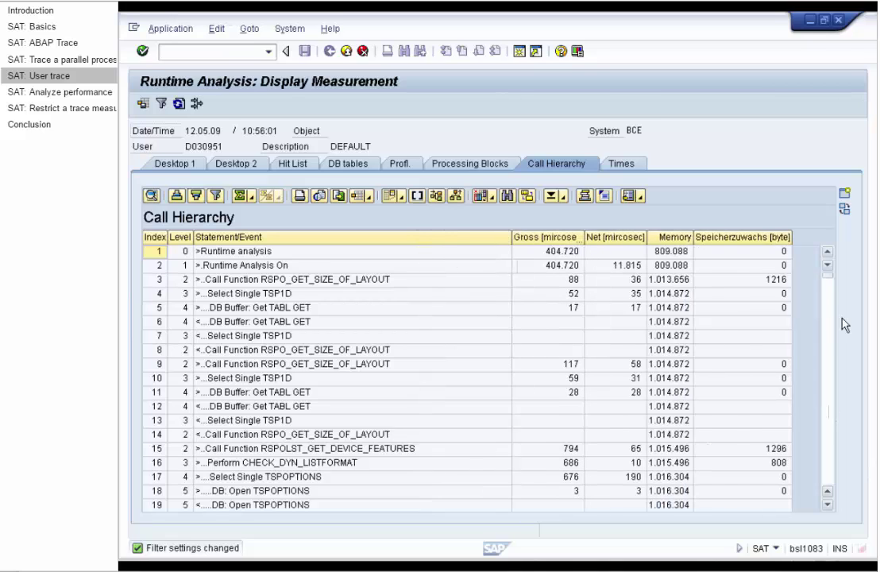
{"action": "left_click_drag", "start_coordinate": [828, 282], "coordinate": [839, 490]}
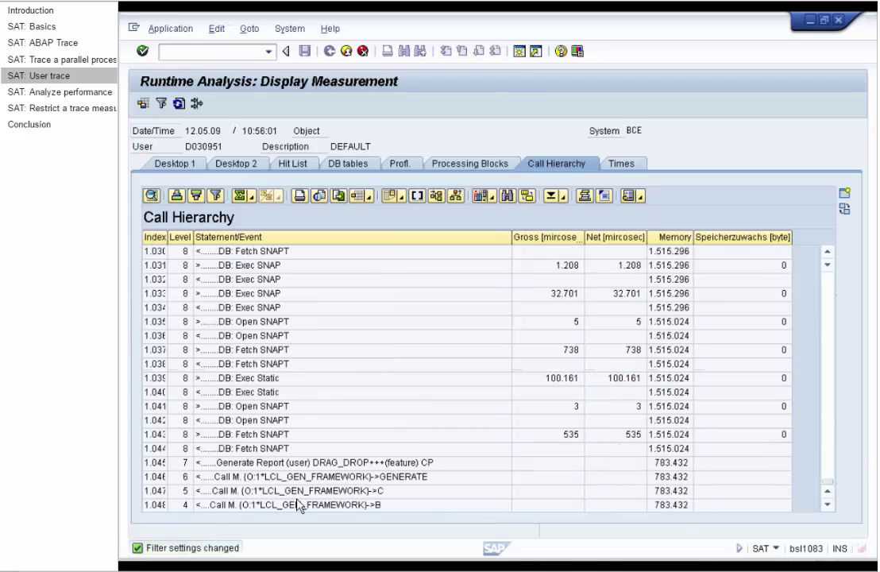
{"action": "left_click", "coordinate": [274, 453]}
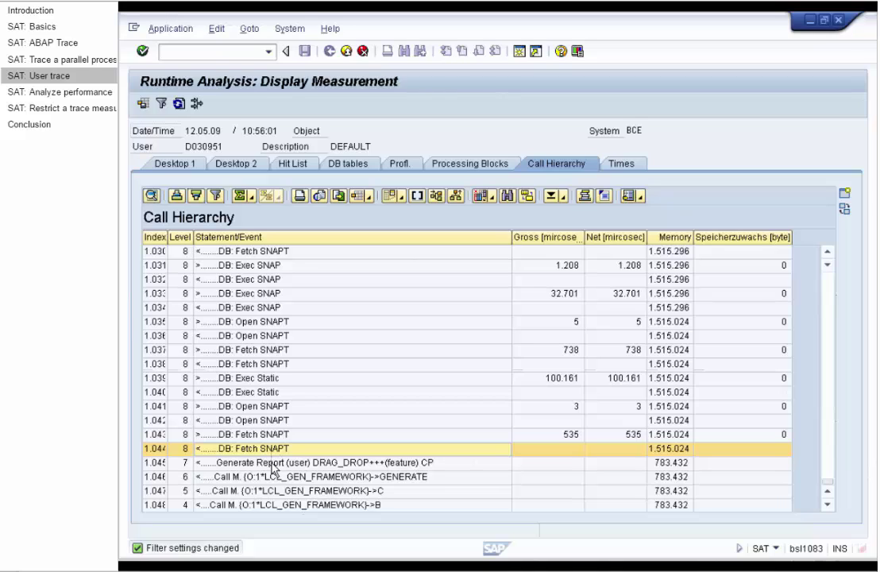
Locate the Generate Report DRAG_DROP call in the Processing Blocks tool and enlarge that tool and its Processing Block column
{"action": "right_click", "coordinate": [273, 467]}
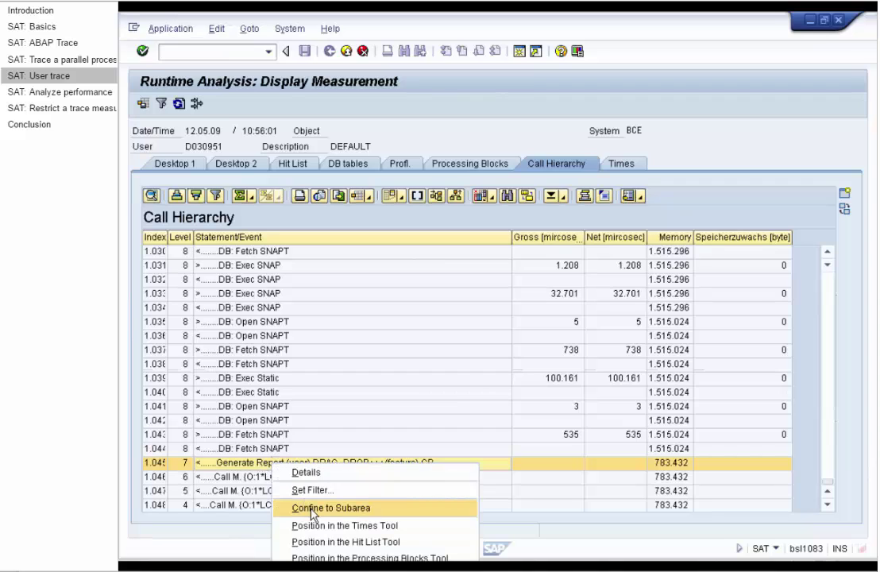
{"action": "left_click", "coordinate": [334, 558]}
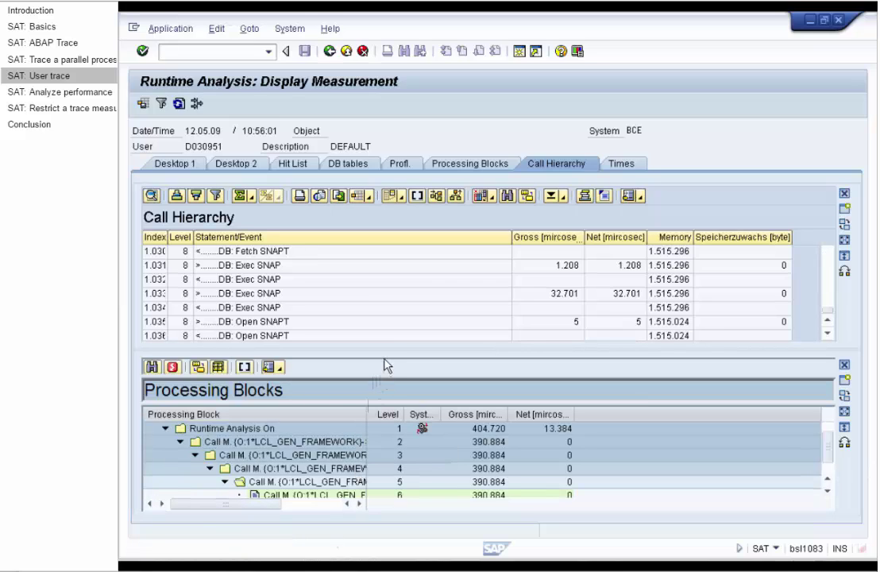
{"action": "left_click_drag", "start_coordinate": [383, 348], "coordinate": [393, 229]}
{"action": "left_click_drag", "start_coordinate": [479, 310], "coordinate": [516, 312]}
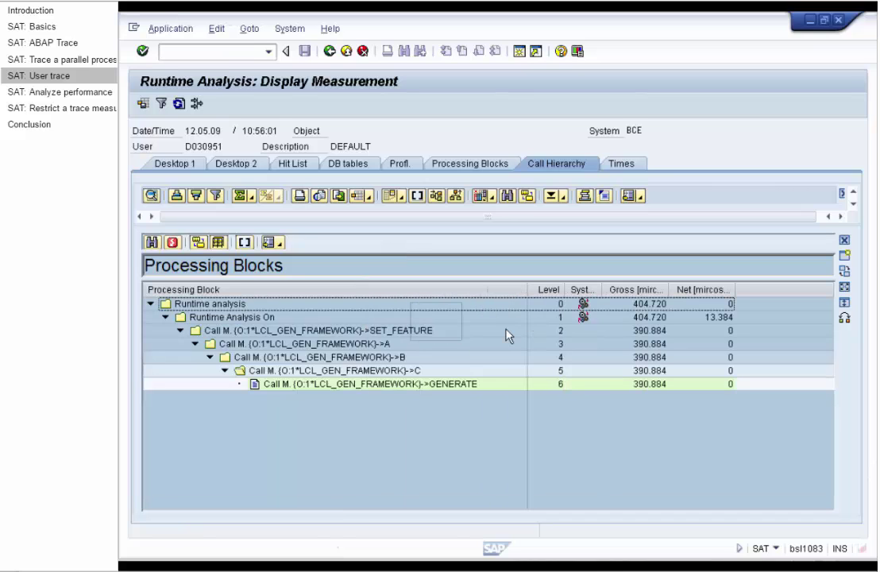
Display the source code of the GENERATE method call and mark the me->generate( progname ) line in method c
{"action": "double_click", "coordinate": [448, 387]}
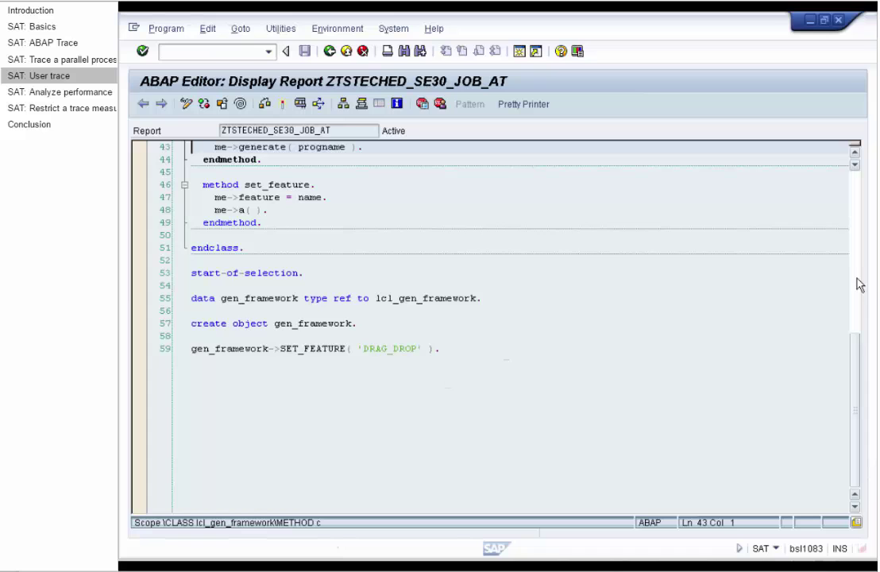
{"action": "scroll", "coordinate": [856, 351], "scroll_direction": "up", "scroll_amount": 4}
{"action": "scroll", "coordinate": [856, 350], "scroll_direction": "up", "scroll_amount": 2}
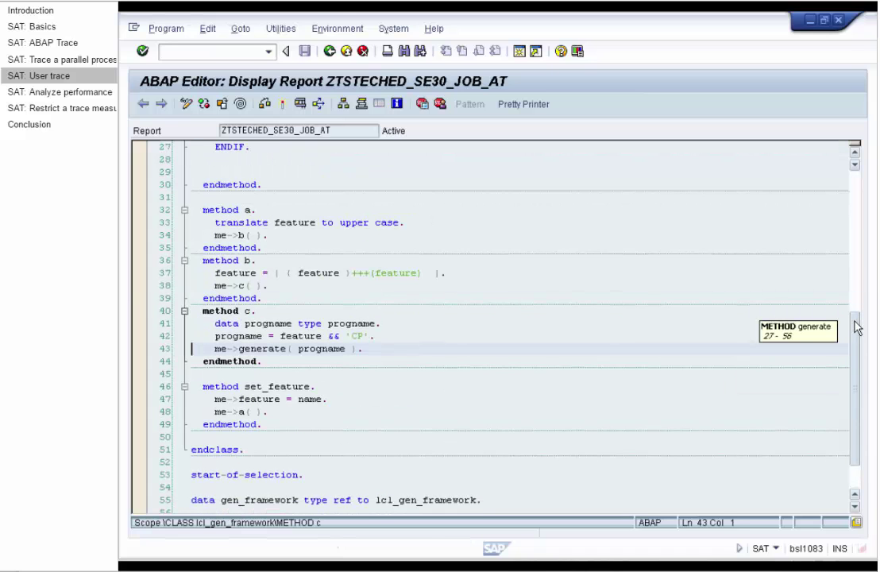
{"action": "left_click_drag", "start_coordinate": [364, 351], "coordinate": [194, 347]}
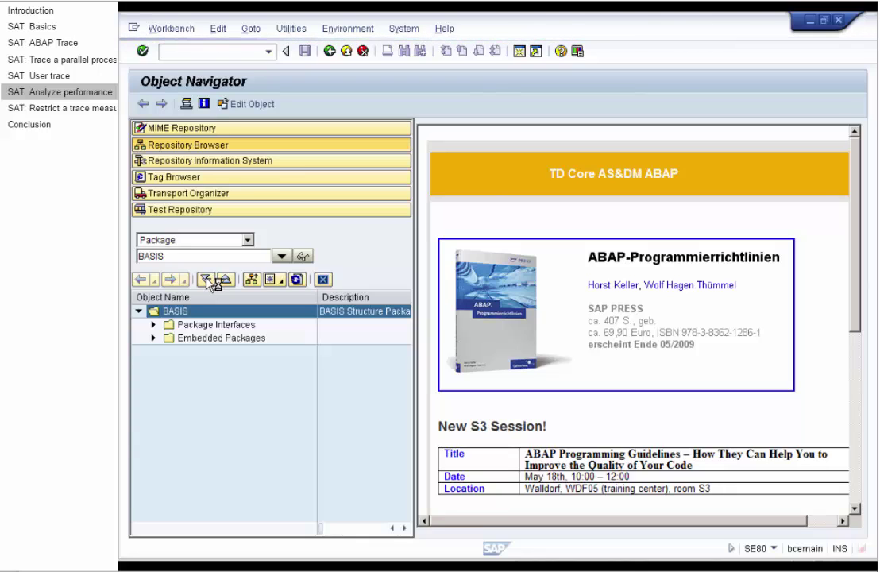
Expand and collapse the BASIS package tree in the Object Navigator, and switch to transaction SAT
{"action": "left_click", "coordinate": [205, 279]}
{"action": "left_click", "coordinate": [224, 279]}
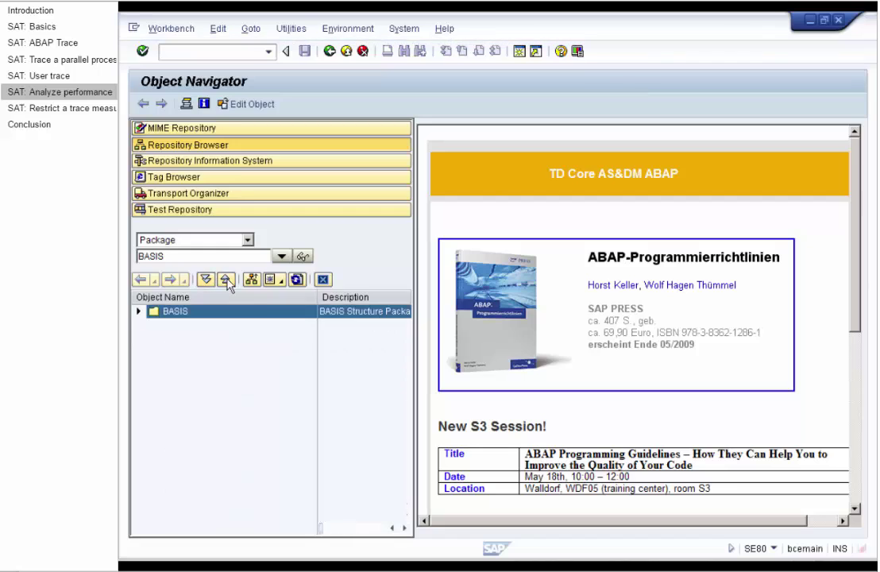
{"action": "left_click", "coordinate": [181, 50]}
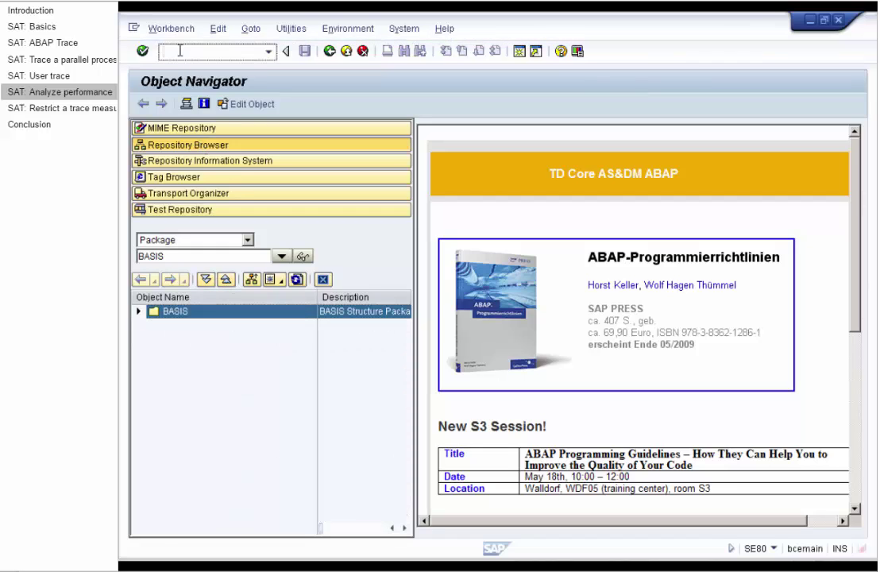
{"action": "type", "text": "/nsat"}
{"action": "key", "text": "Return"}
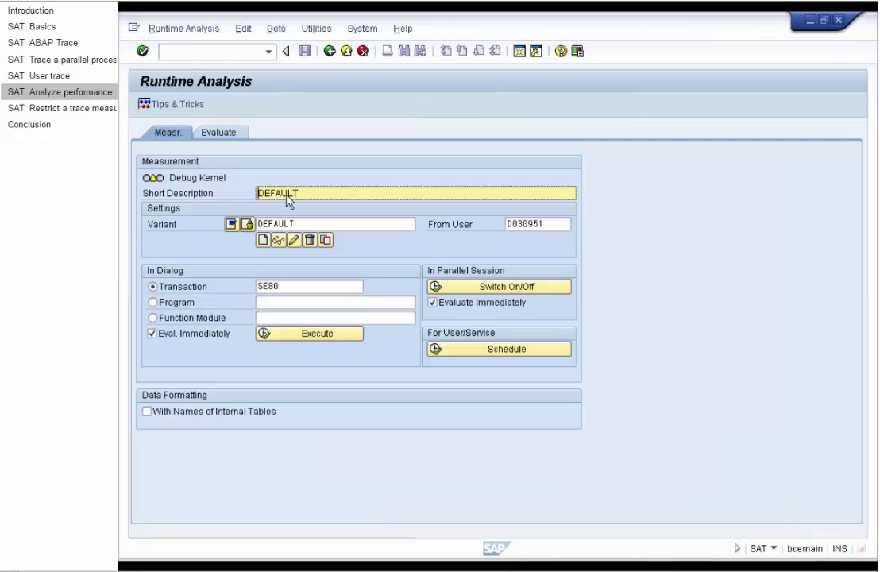
Start creating a measurement variant named perf_variant
{"action": "double_click", "coordinate": [304, 223]}
{"action": "type", "text": "per"}
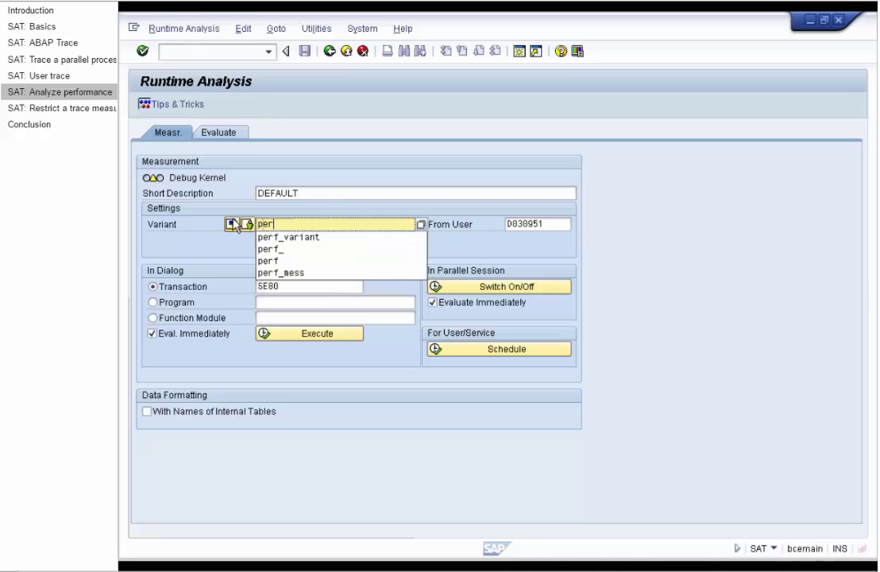
{"action": "left_click", "coordinate": [270, 238]}
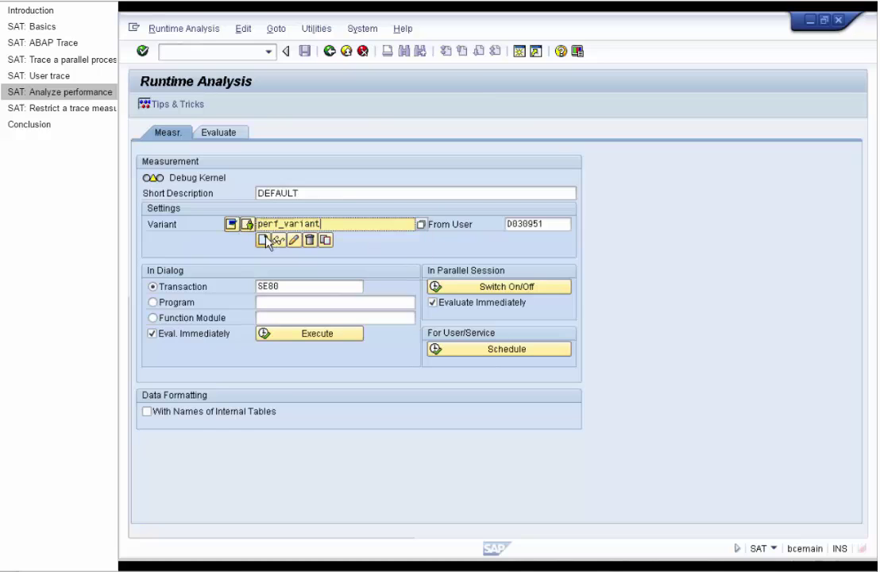
{"action": "left_click", "coordinate": [259, 238]}
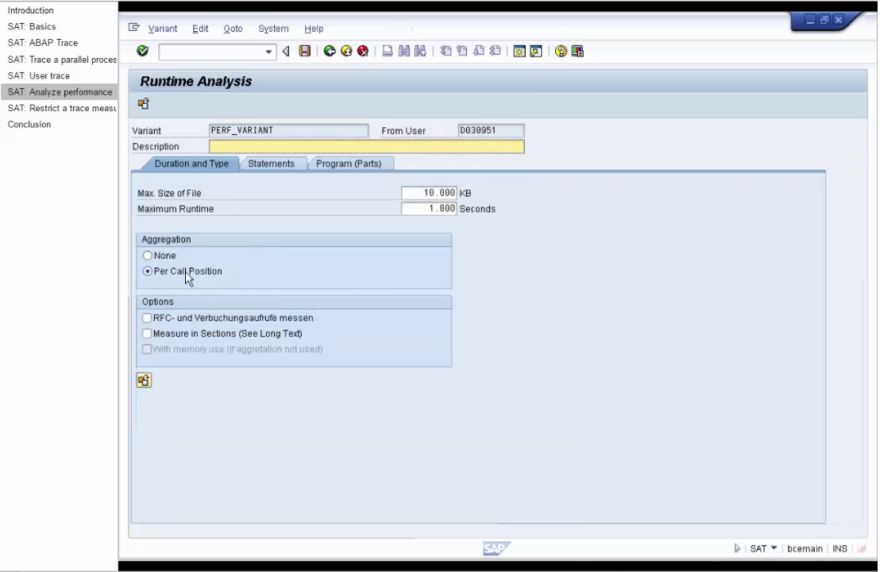
Include Read Operations and Change Operations on internal tables in the variant's statements, save the variant and return to the measurement screen
{"action": "left_click", "coordinate": [262, 164]}
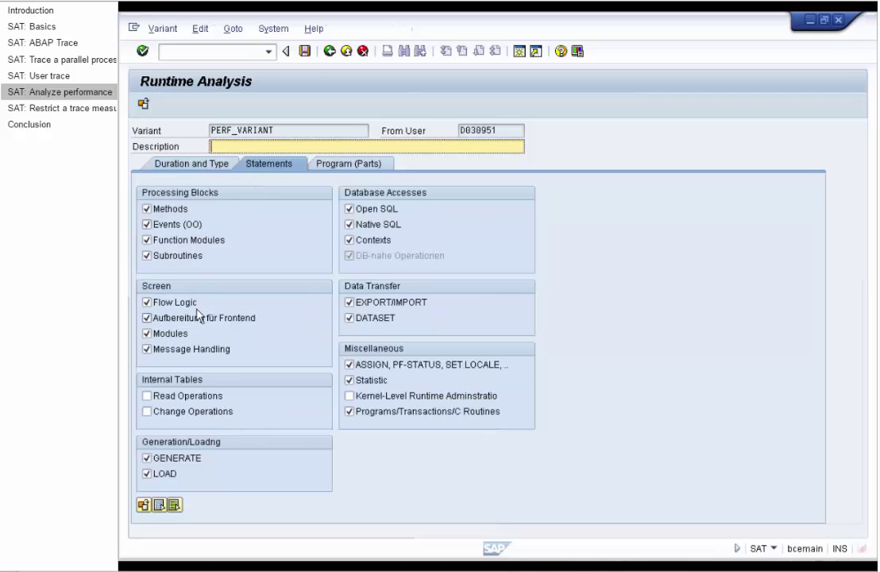
{"action": "left_click", "coordinate": [186, 395]}
{"action": "left_click", "coordinate": [187, 412]}
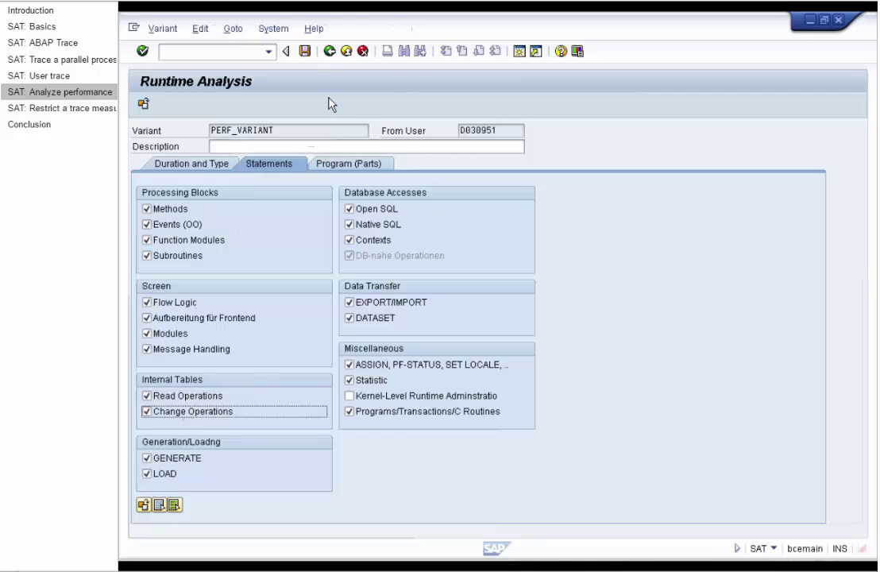
{"action": "left_click", "coordinate": [304, 51]}
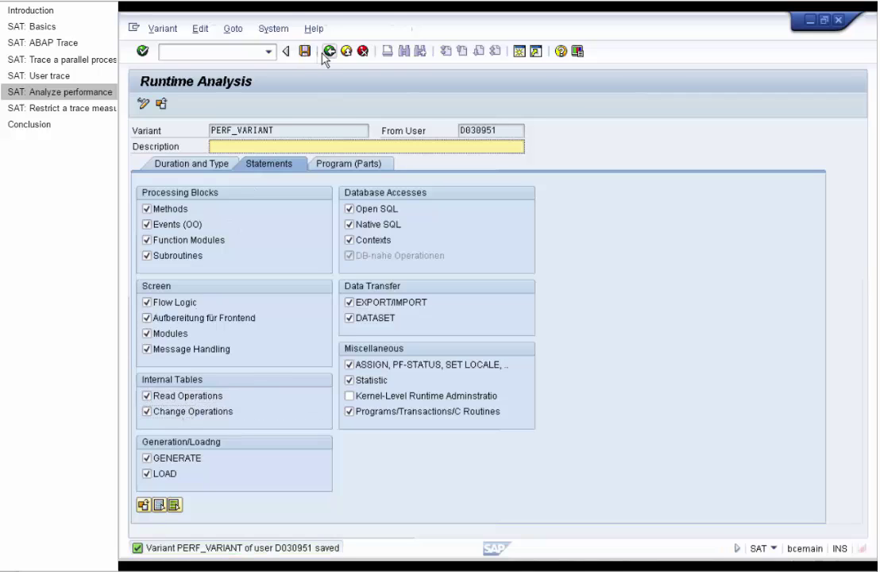
{"action": "left_click", "coordinate": [331, 51]}
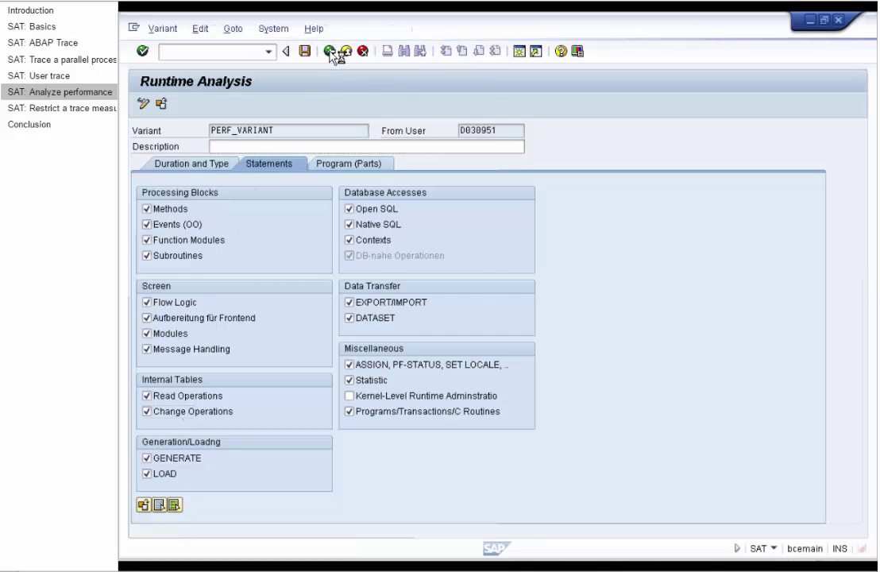
Enable data formatting with names of internal tables and execute the measurement of transaction SE80
{"action": "left_click", "coordinate": [188, 413]}
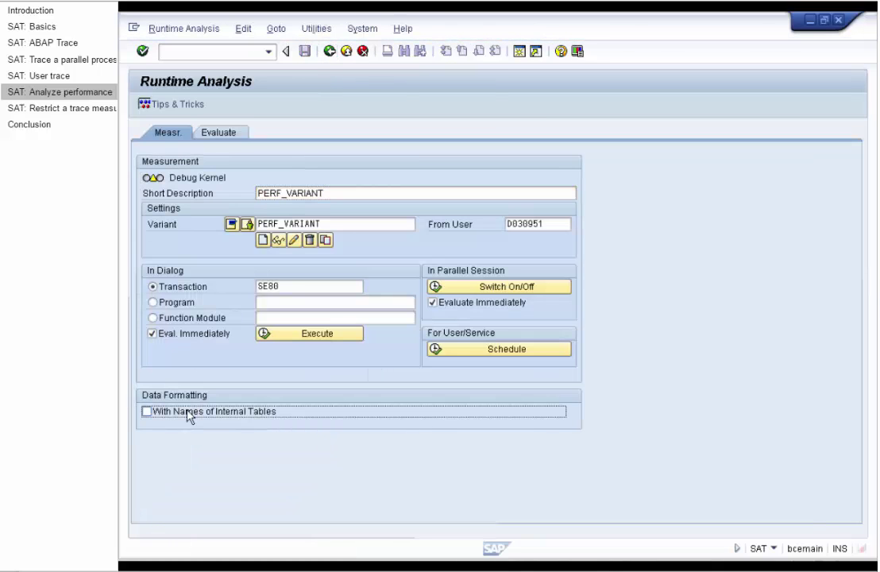
{"action": "double_click", "coordinate": [268, 287]}
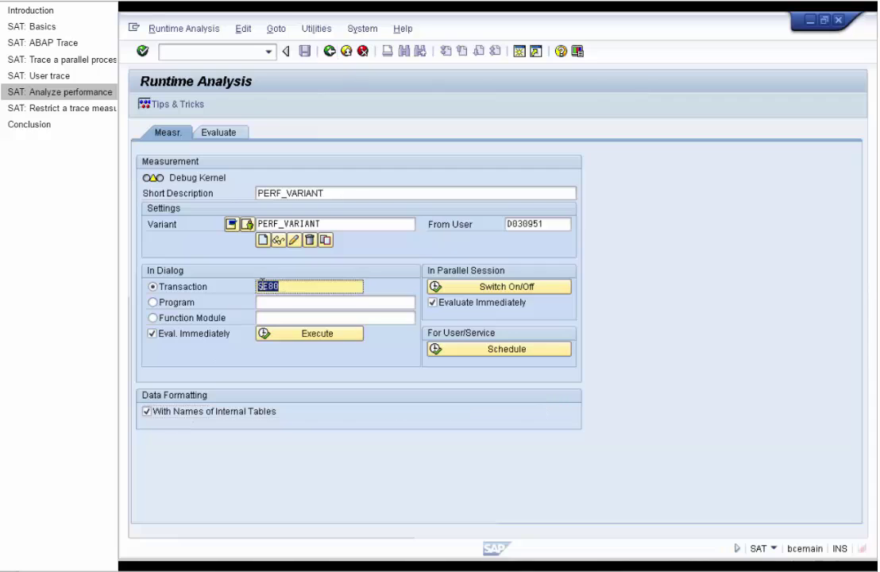
{"action": "left_click", "coordinate": [278, 333]}
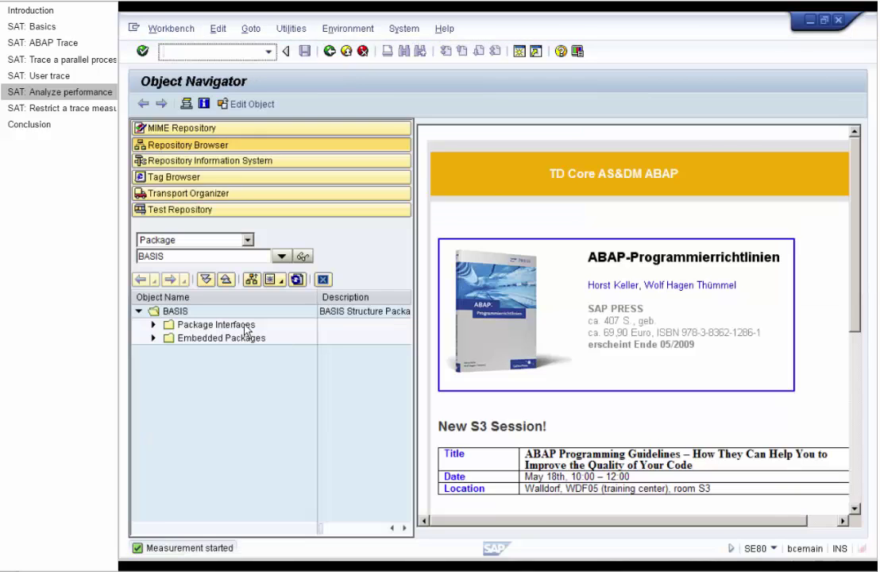
Expand and collapse the whole BASIS package tree under measurement, and leave the Object Navigator to evaluate the trace
{"action": "left_click", "coordinate": [206, 279]}
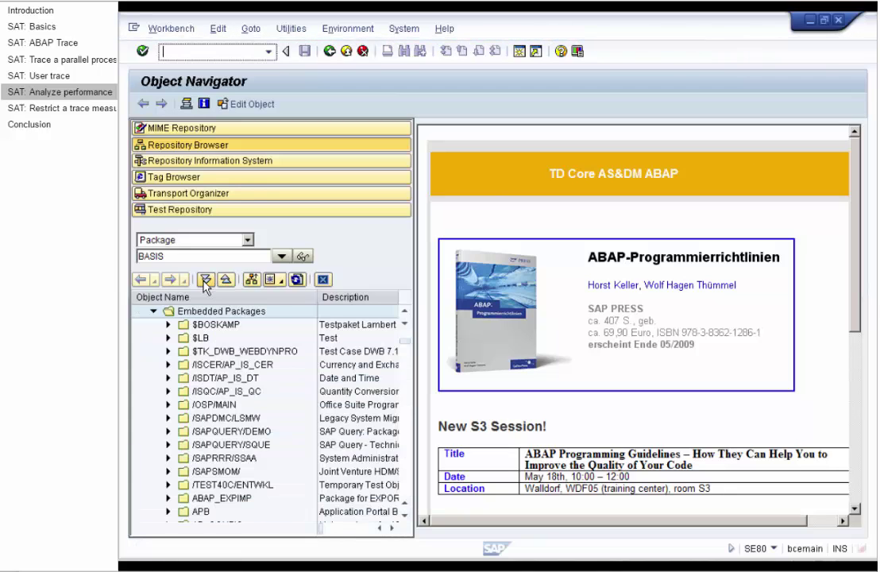
{"action": "left_click", "coordinate": [226, 279]}
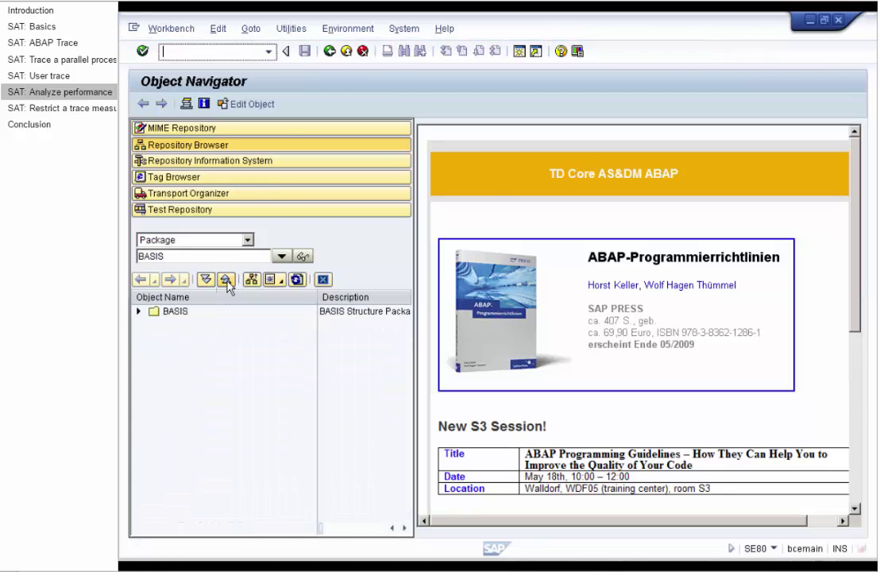
{"action": "left_click", "coordinate": [330, 53]}
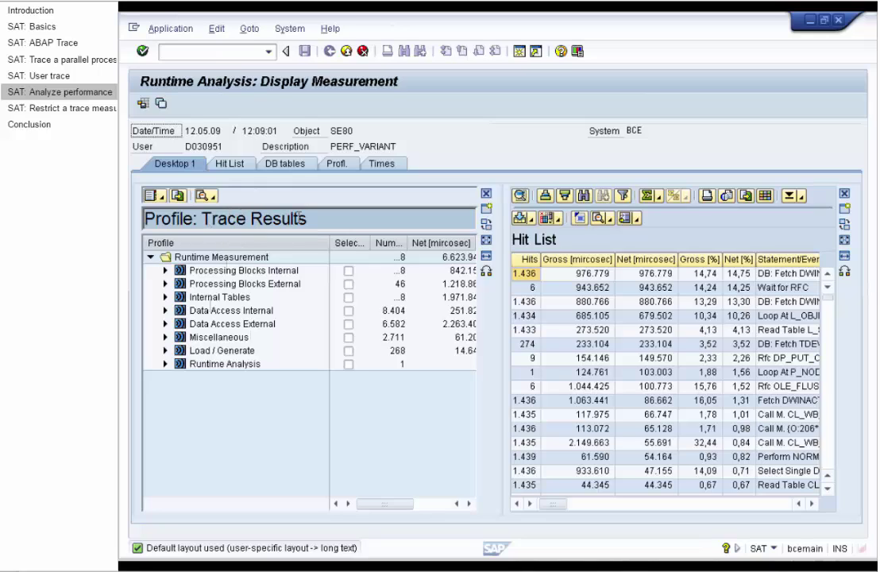
Group the profile by Components and widen the profile area to show its net time columns
{"action": "left_click", "coordinate": [161, 197]}
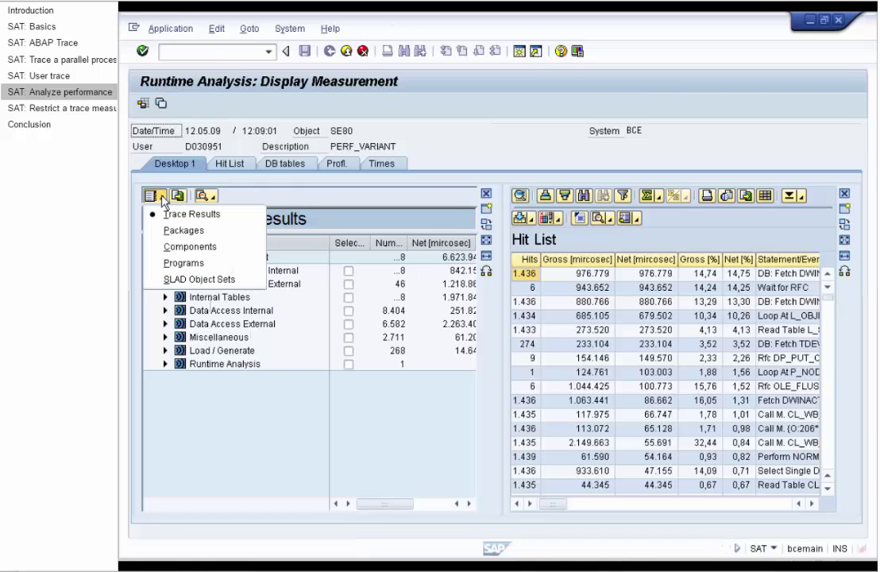
{"action": "left_click", "coordinate": [188, 247]}
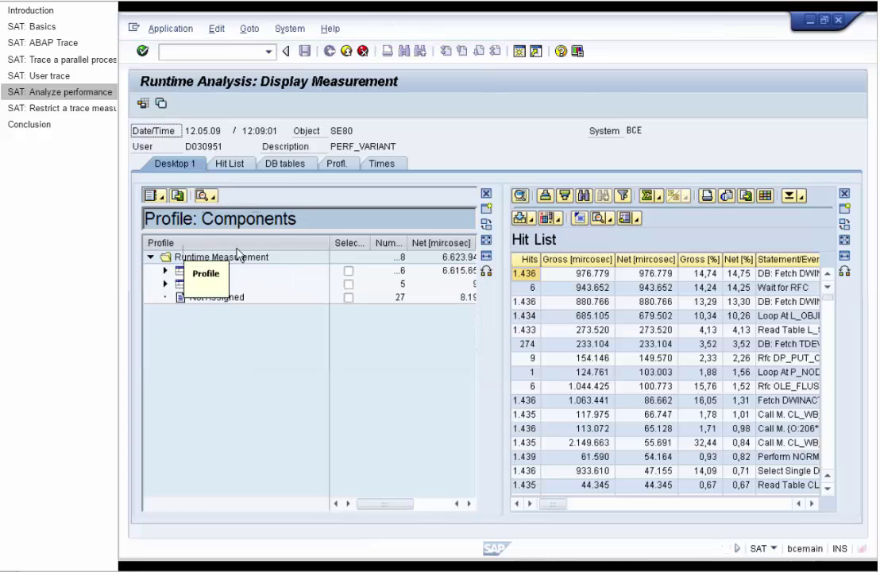
{"action": "left_click_drag", "start_coordinate": [678, 287], "coordinate": [673, 289]}
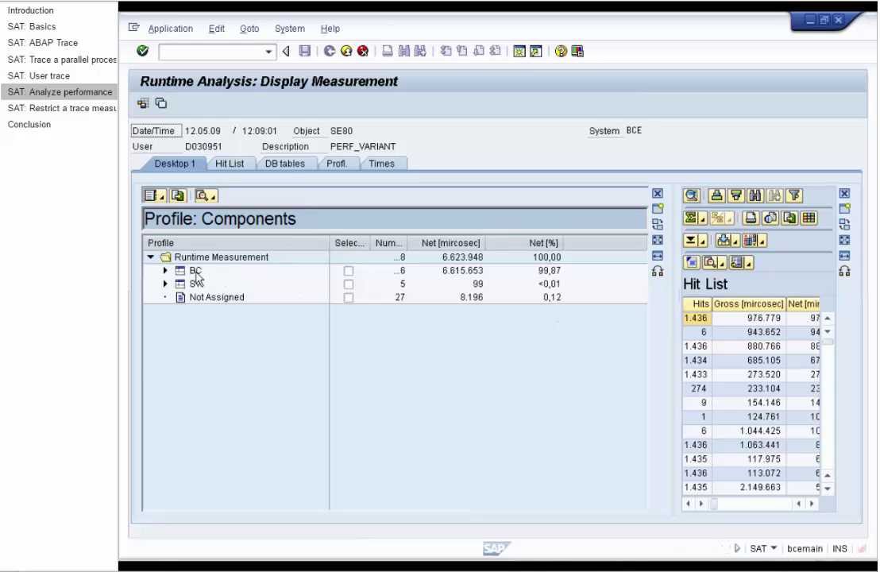
Expand the BC component by packages and mark the net time of package SEU
{"action": "left_click", "coordinate": [195, 271]}
{"action": "right_click", "coordinate": [196, 273]}
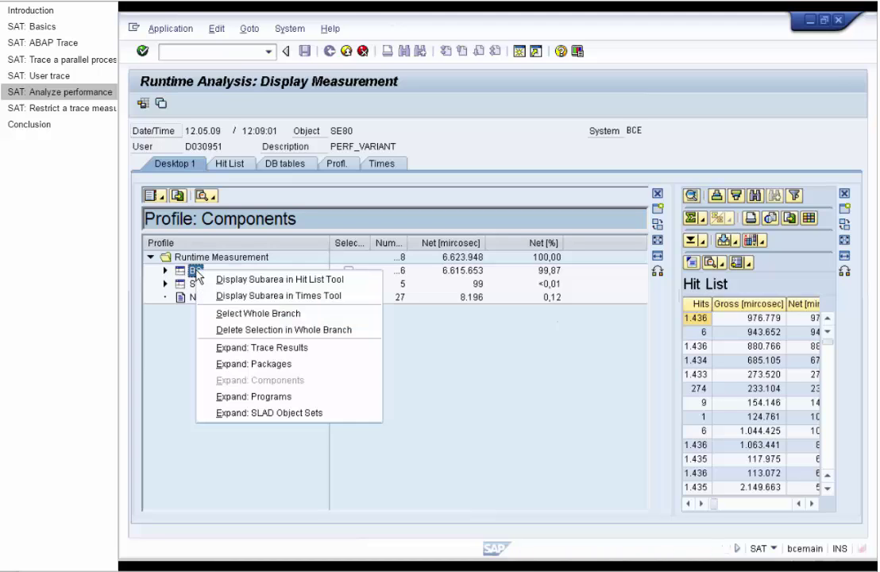
{"action": "left_click", "coordinate": [235, 367]}
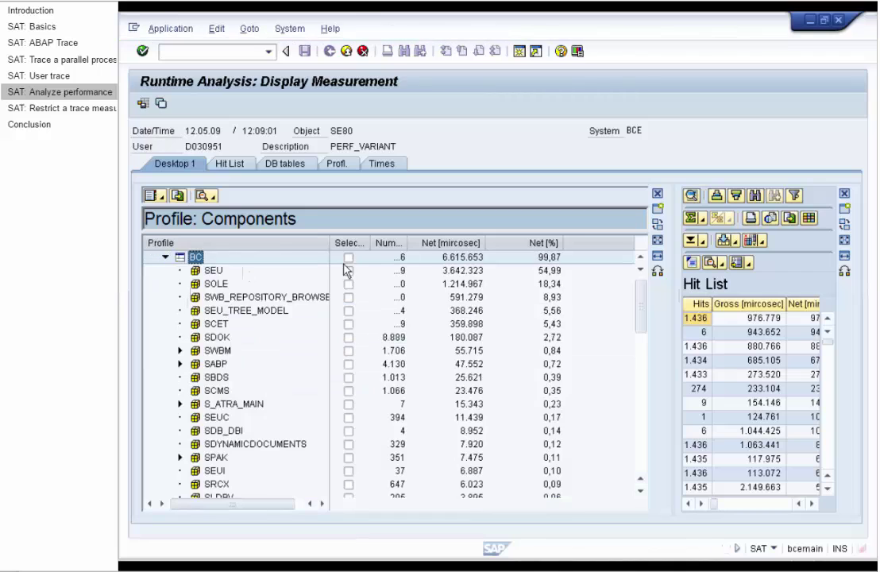
{"action": "left_click", "coordinate": [451, 270]}
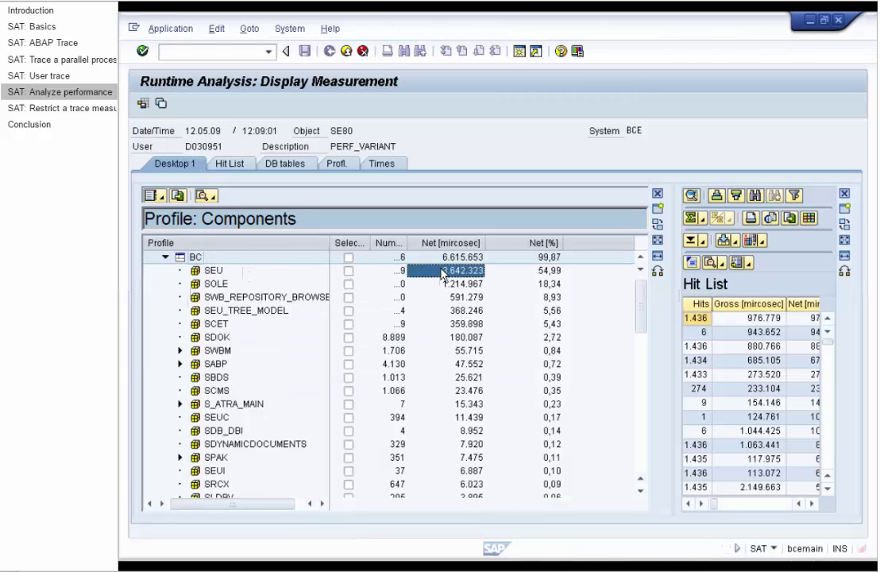
Expand package SEU by programs and open its Function Groups folder
{"action": "right_click", "coordinate": [215, 271]}
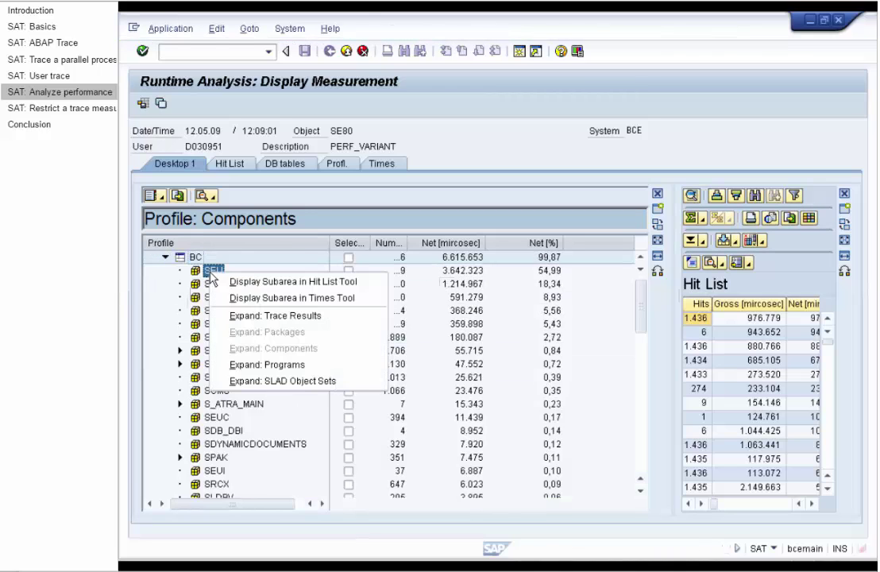
{"action": "left_click", "coordinate": [249, 366]}
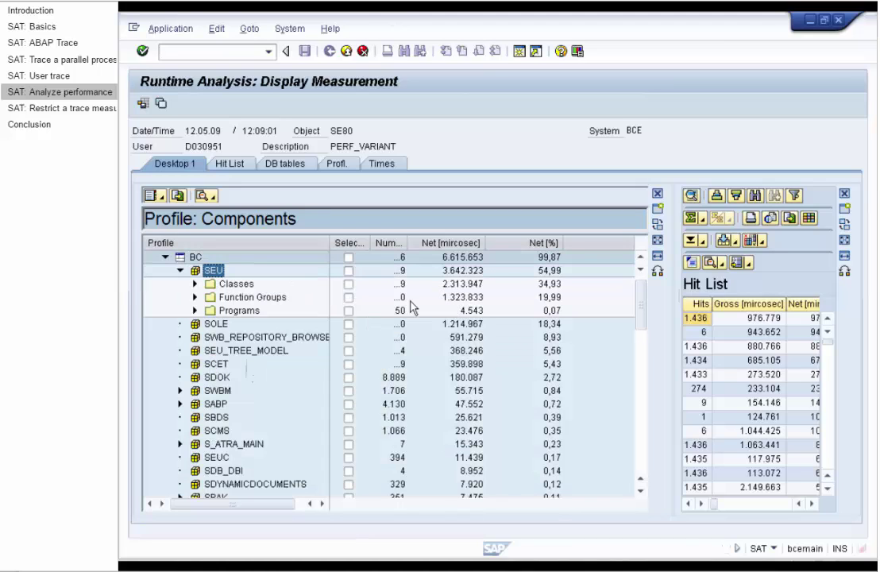
{"action": "left_click", "coordinate": [250, 299]}
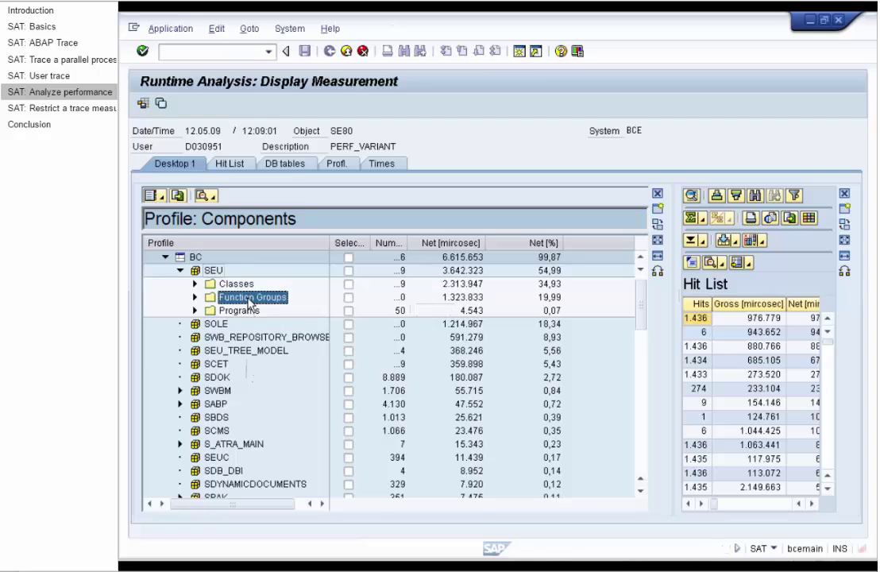
{"action": "right_click", "coordinate": [250, 302]}
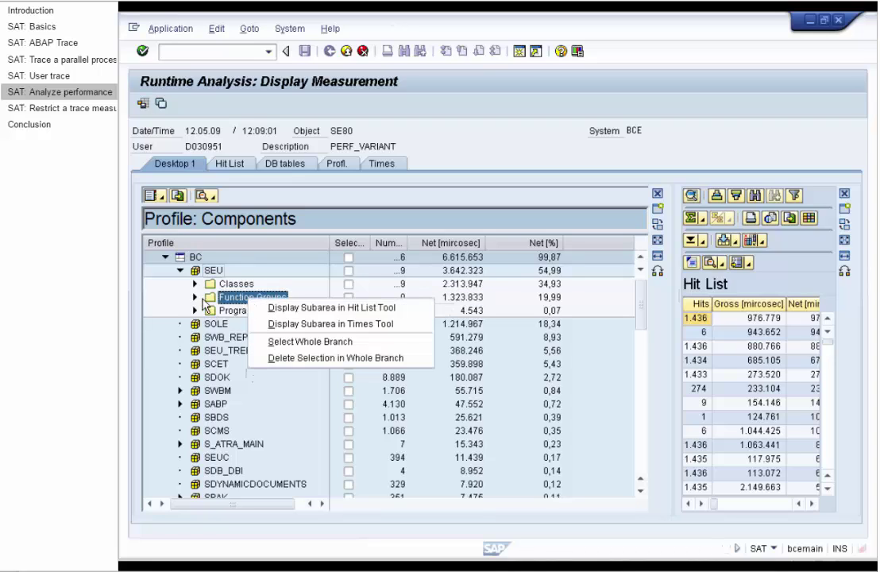
{"action": "left_click", "coordinate": [195, 297]}
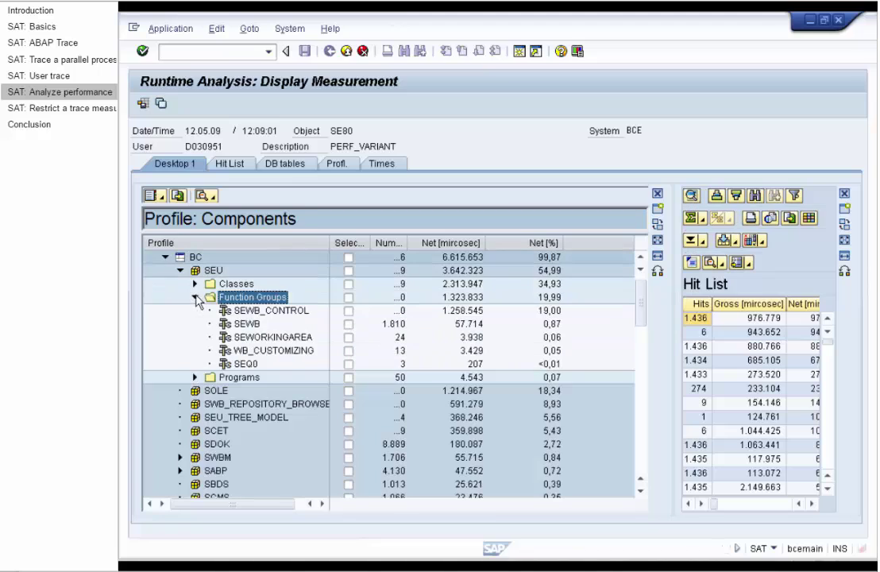
Expand function group SEWB_CONTROL by trace results
{"action": "left_click", "coordinate": [255, 311]}
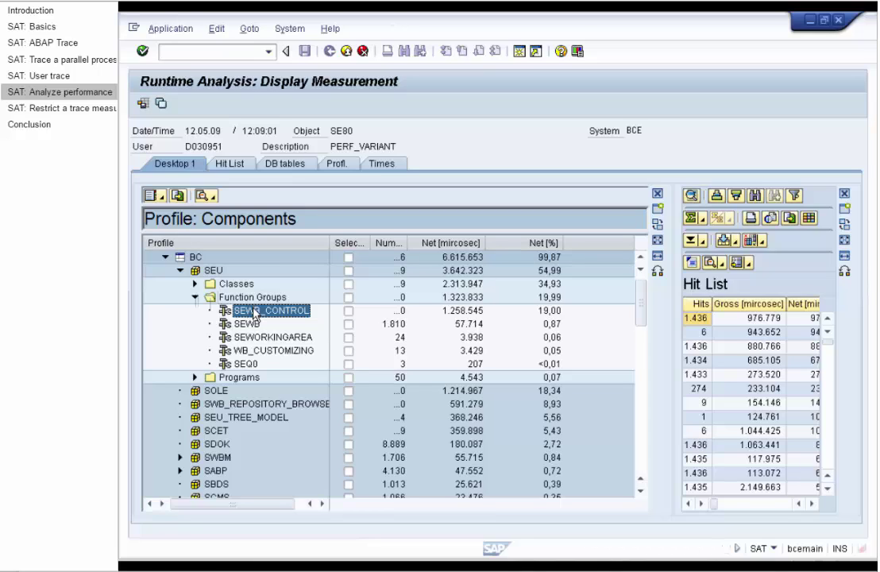
{"action": "right_click", "coordinate": [254, 314]}
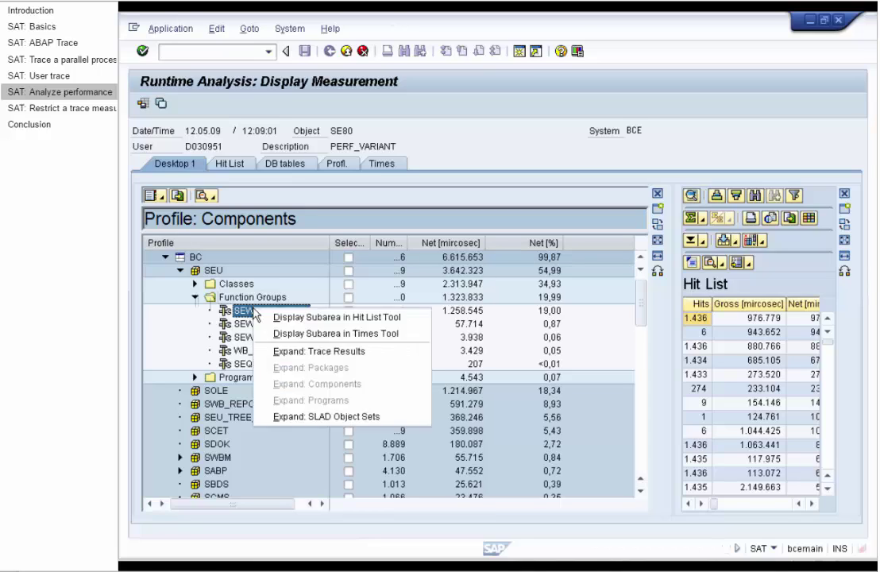
{"action": "left_click", "coordinate": [283, 352]}
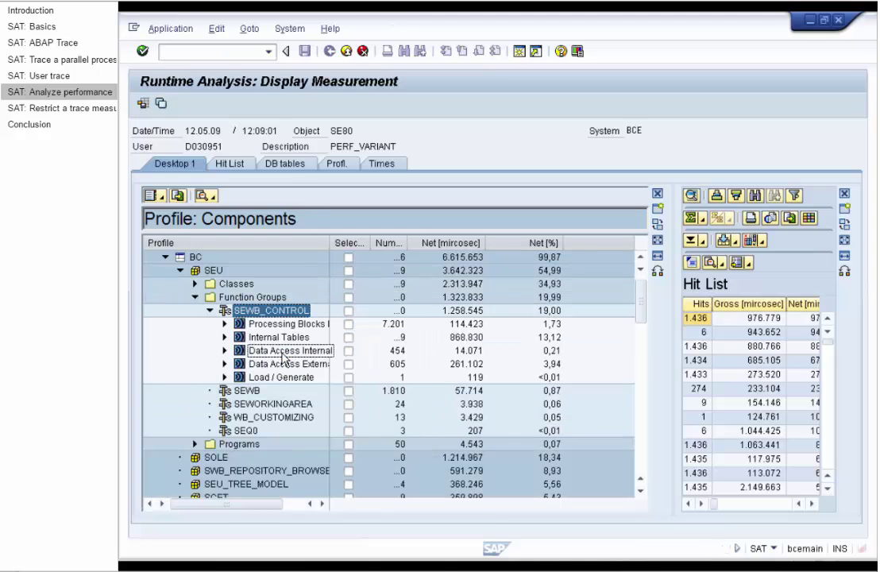
Drill down through Internal Tables and its reading accesses under SEWB_CONTROL, and mark the net time of LOOP AT
{"action": "left_click", "coordinate": [467, 339]}
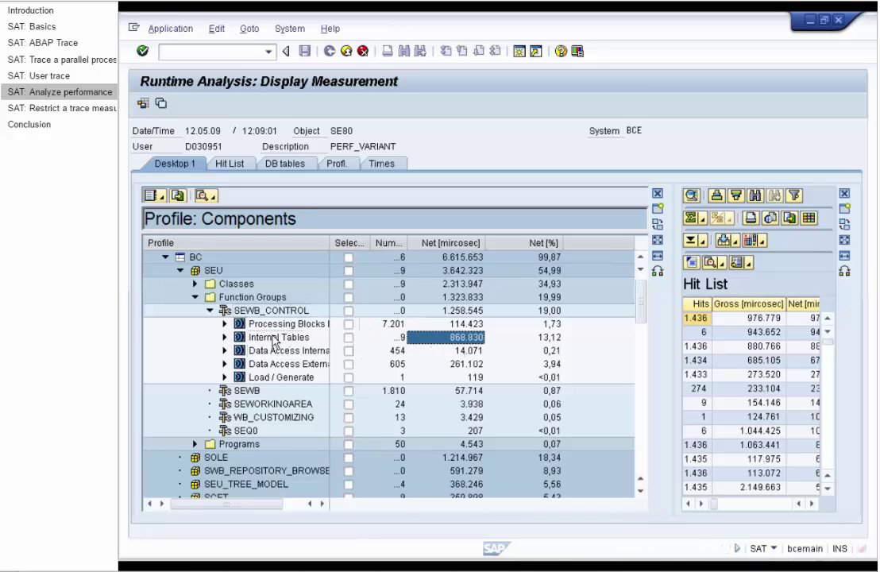
{"action": "left_click", "coordinate": [225, 337]}
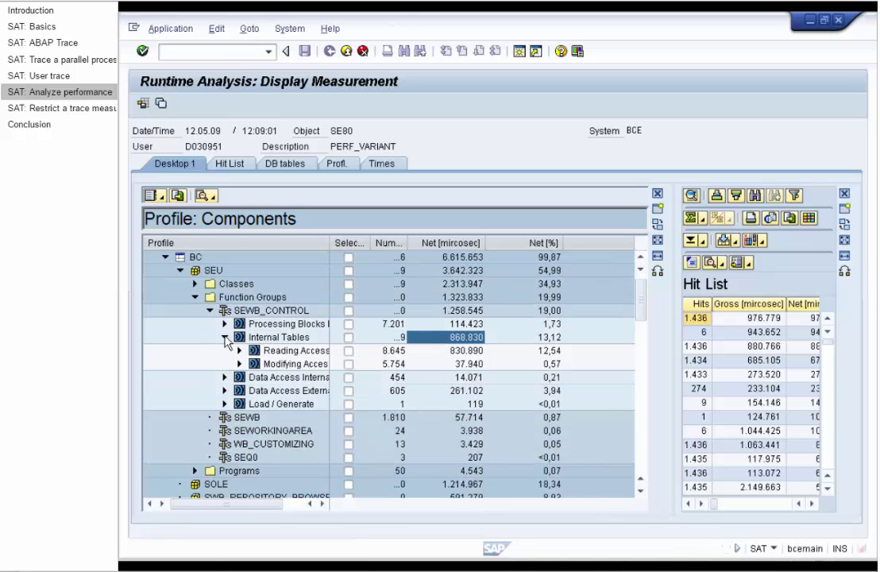
{"action": "left_click", "coordinate": [451, 351]}
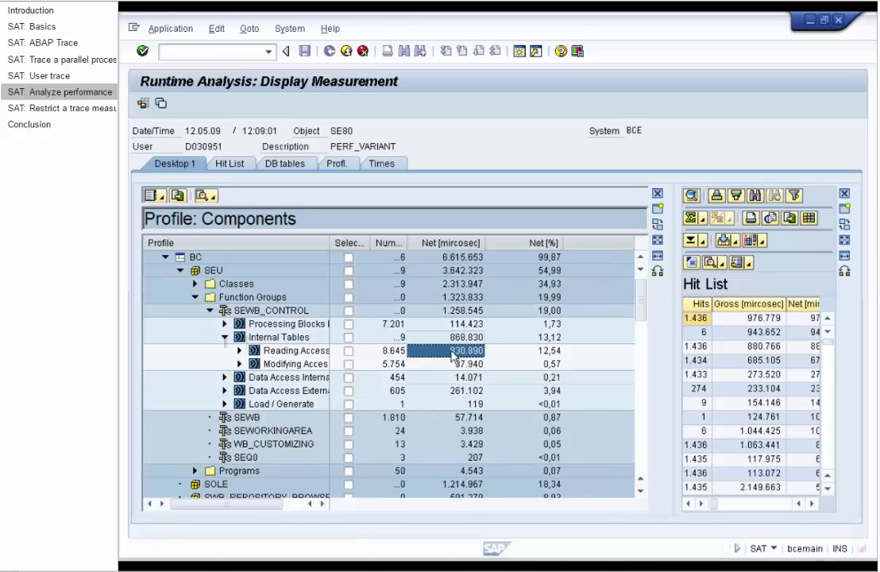
{"action": "left_click", "coordinate": [240, 350]}
{"action": "left_click", "coordinate": [440, 377]}
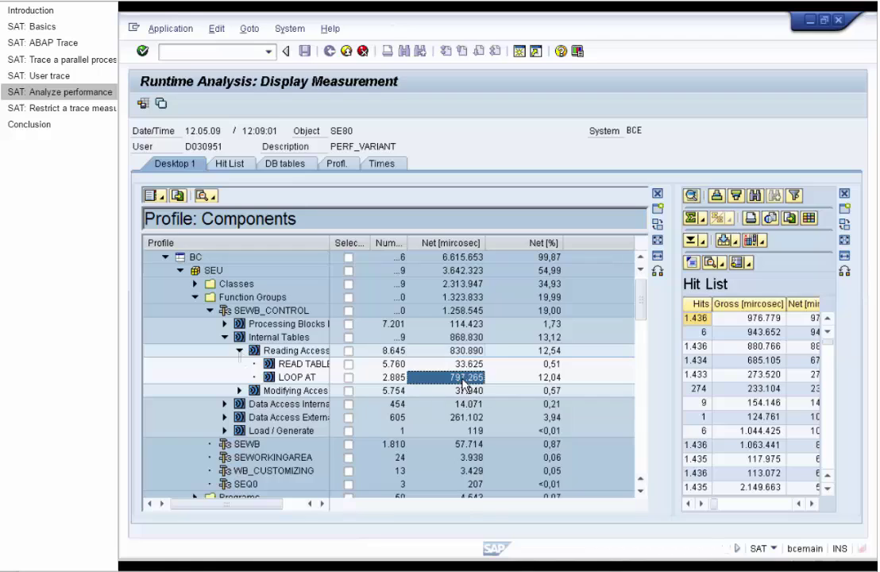
Display the LOOP AT subarea in the Hit List tool and widen the hit list to show its statement details
{"action": "right_click", "coordinate": [291, 382]}
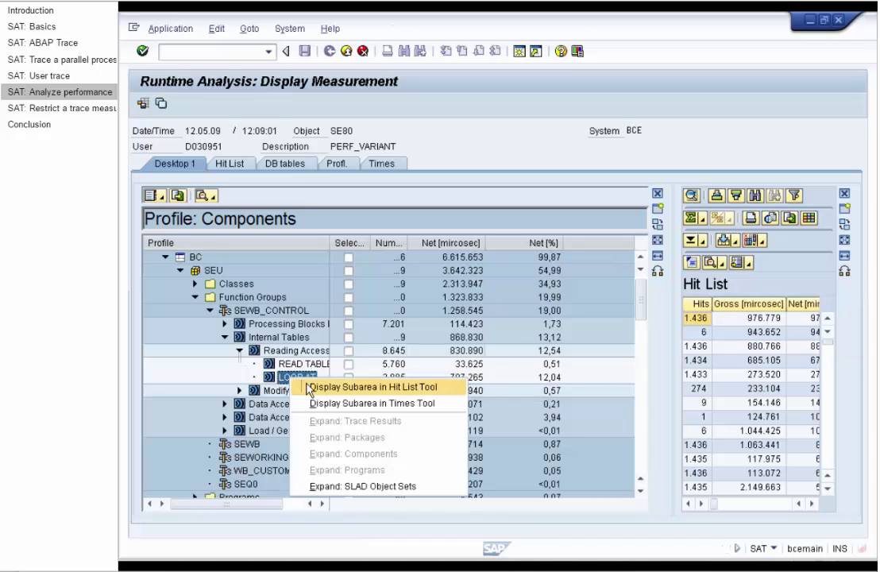
{"action": "left_click", "coordinate": [308, 388]}
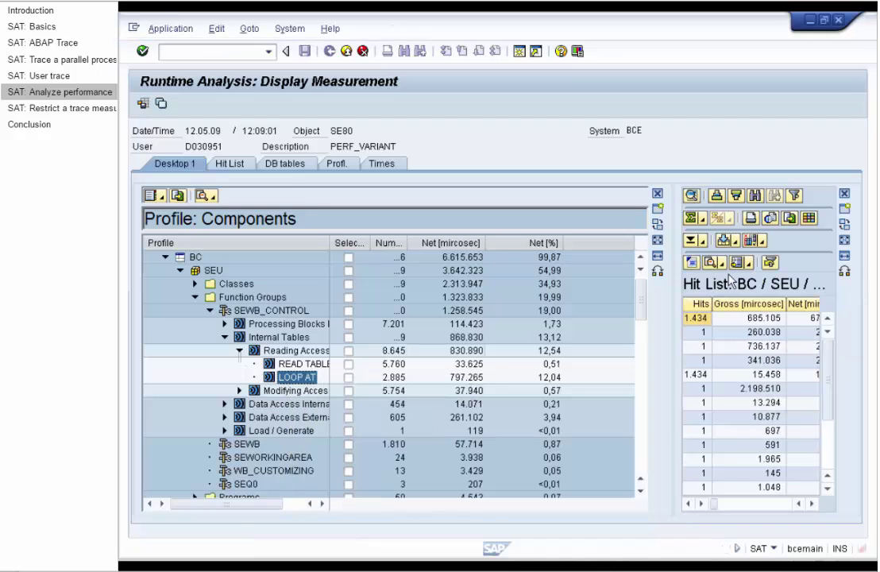
{"action": "left_click_drag", "start_coordinate": [671, 269], "coordinate": [429, 299]}
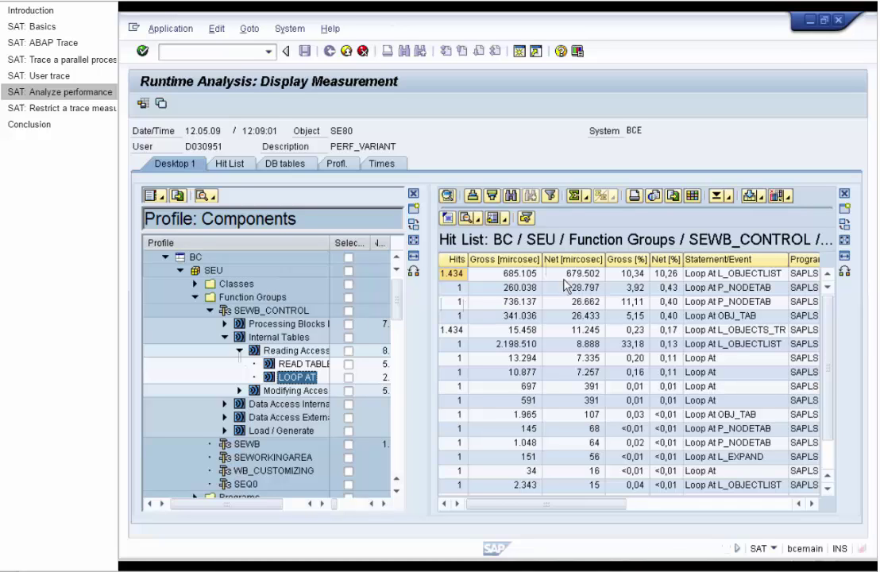
Examine the source code of the top hit, Loop At L_OBJECTLIST, marking its LOOP statement and the inner and outer ENDLOOP, and leave the code
{"action": "left_click", "coordinate": [701, 275]}
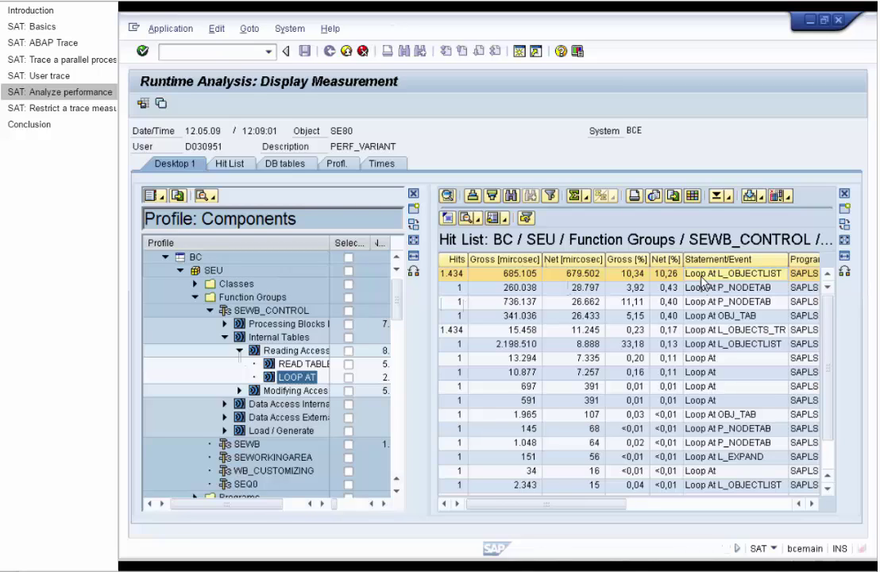
{"action": "double_click", "coordinate": [701, 275]}
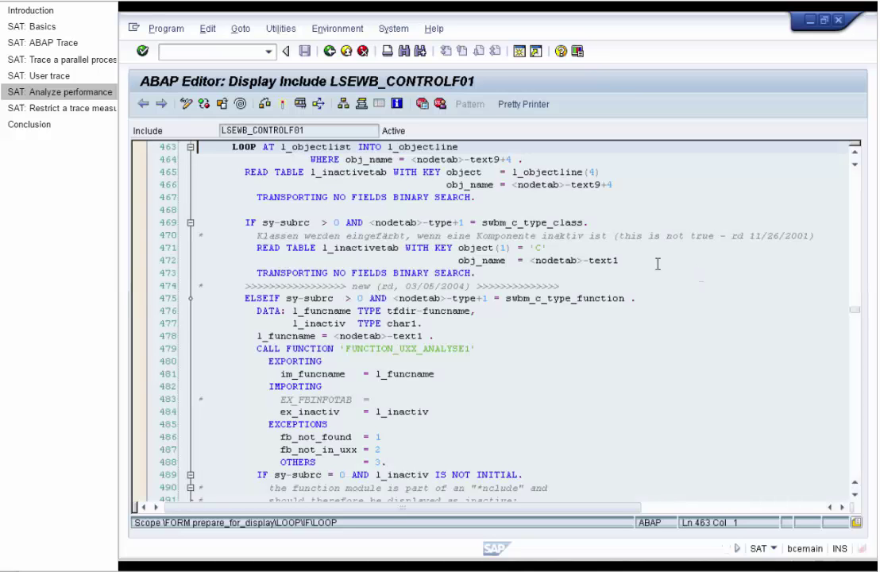
{"action": "left_click_drag", "start_coordinate": [232, 147], "coordinate": [459, 147]}
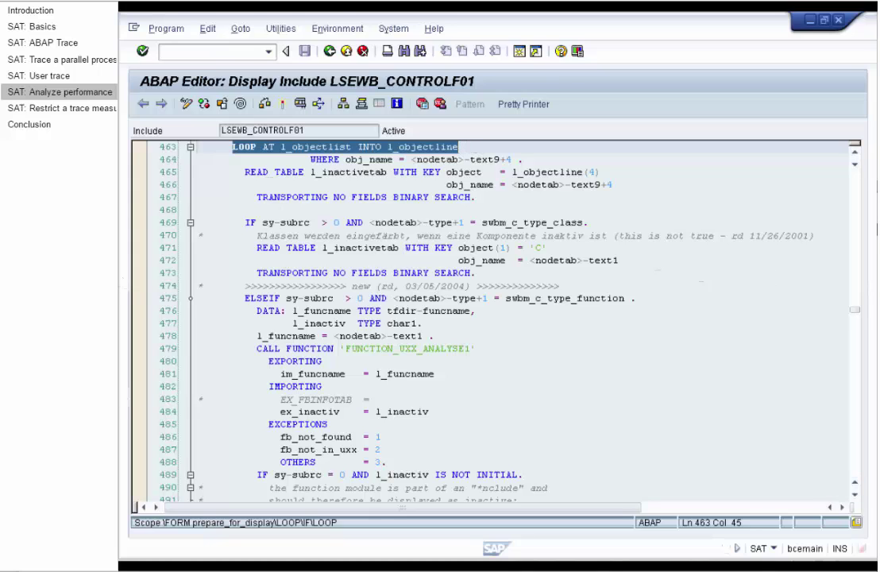
{"action": "left_click", "coordinate": [855, 441]}
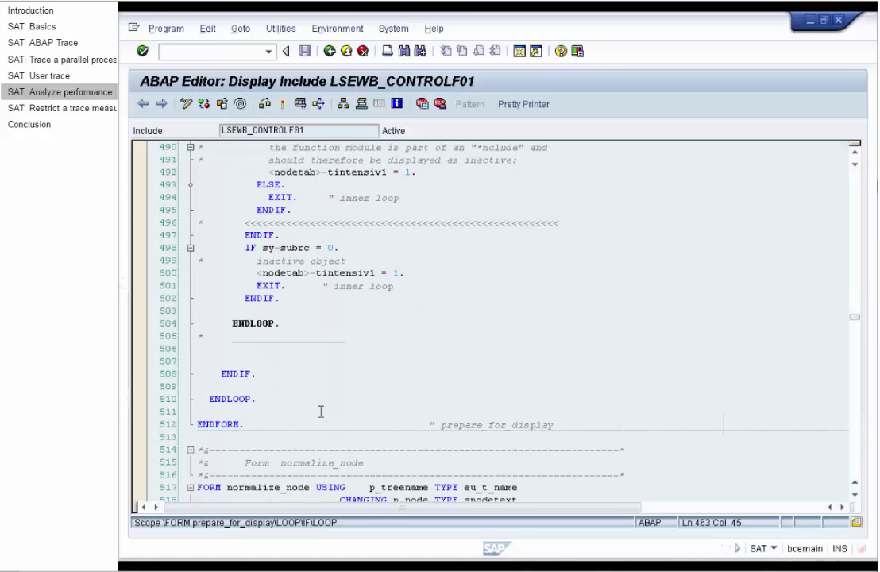
{"action": "left_click_drag", "start_coordinate": [232, 323], "coordinate": [281, 323]}
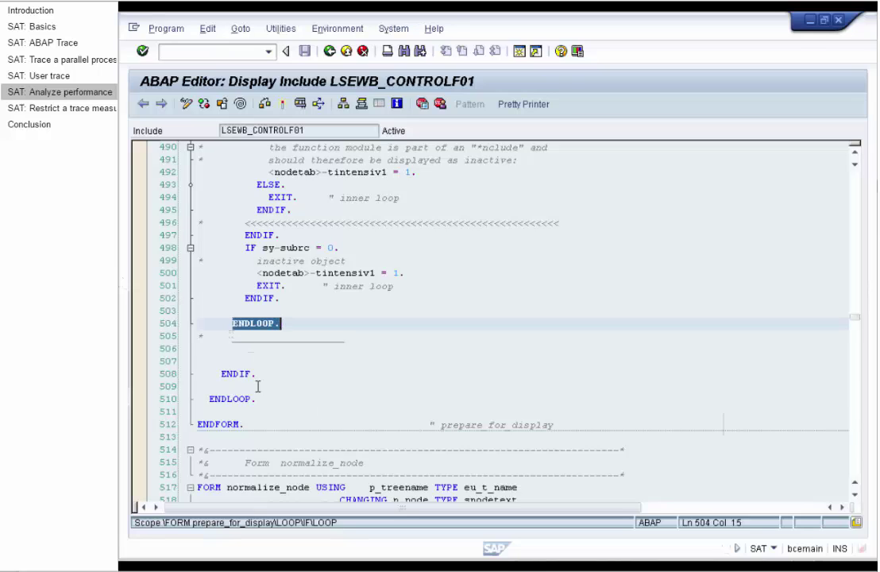
{"action": "left_click_drag", "start_coordinate": [257, 399], "coordinate": [205, 397]}
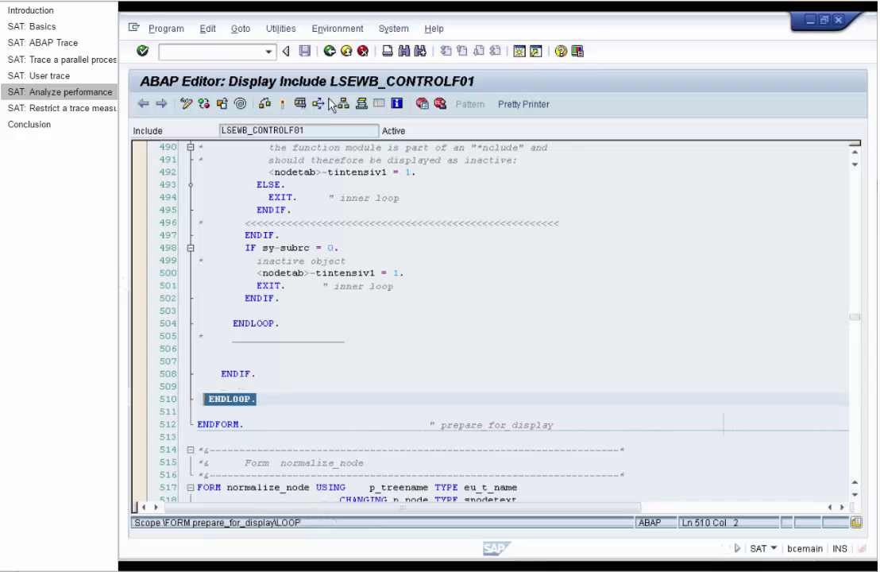
{"action": "left_click", "coordinate": [329, 51]}
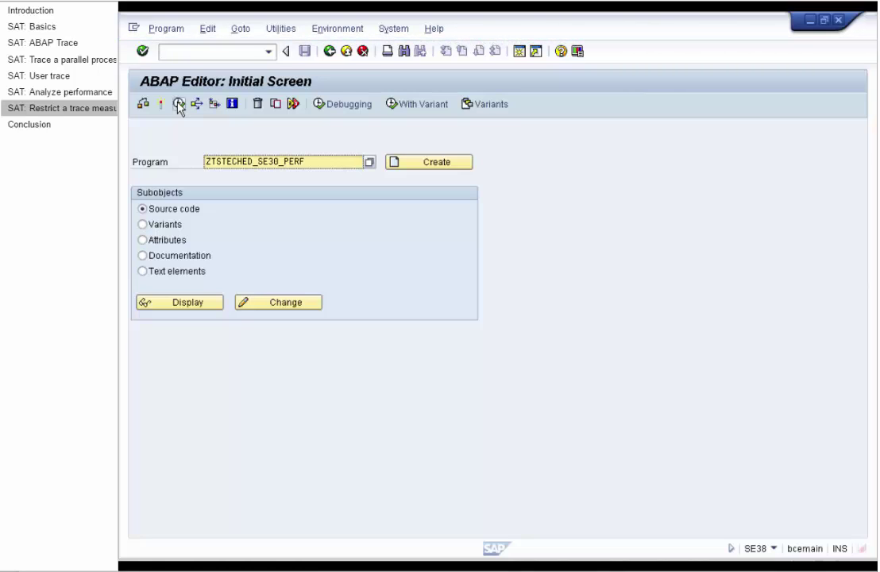
Switch from the ABAP Editor initial screen to transaction SAT in the same session
{"action": "left_click", "coordinate": [175, 52]}
{"action": "type", "text": "/nsat"}
{"action": "key", "text": "Return"}
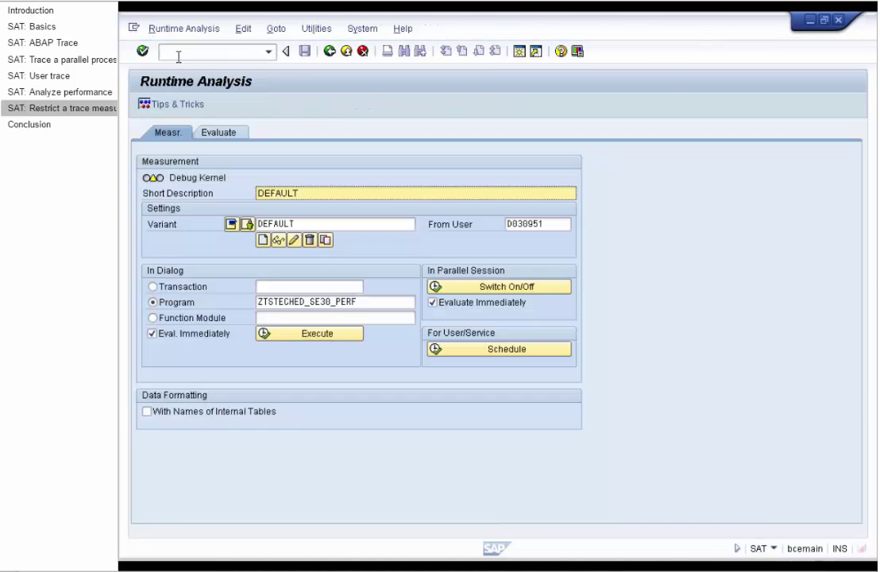
Create a measurement variant named PERF_VARIANT
{"action": "left_click_drag", "start_coordinate": [299, 224], "coordinate": [224, 224]}
{"action": "type", "text": "perf"}
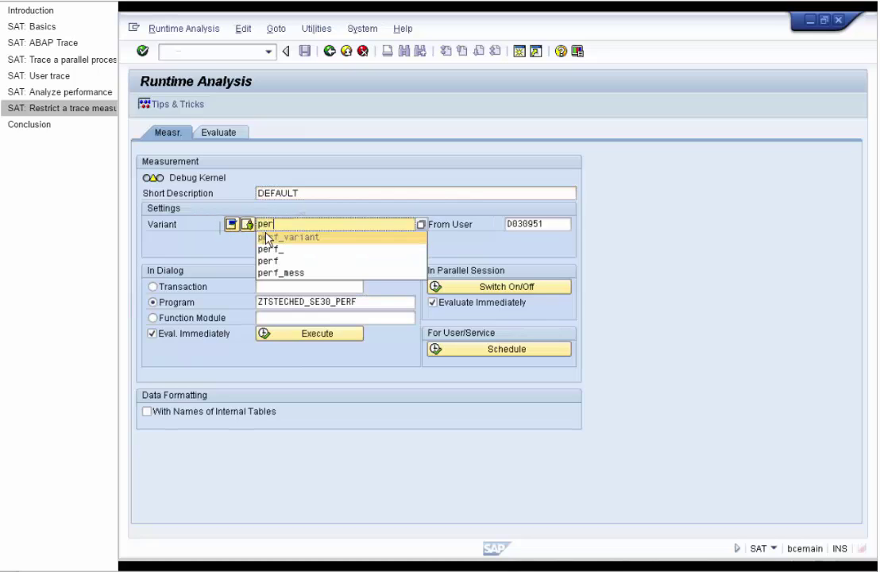
{"action": "left_click", "coordinate": [270, 236]}
{"action": "left_click", "coordinate": [267, 236]}
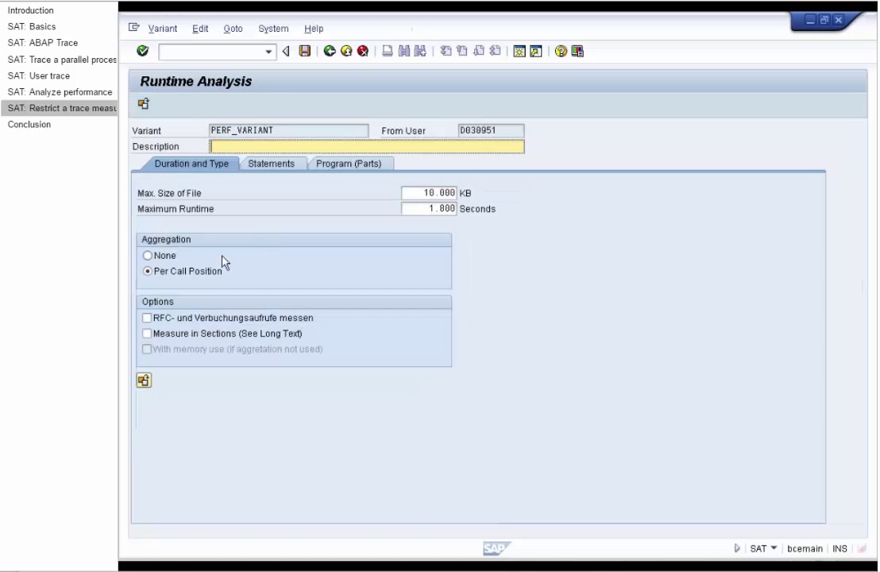
Restrict the variant's traced statements to Methods, Events (OO), Function Modules and Subroutines, save it and return to the measurement settings
{"action": "left_click", "coordinate": [256, 166]}
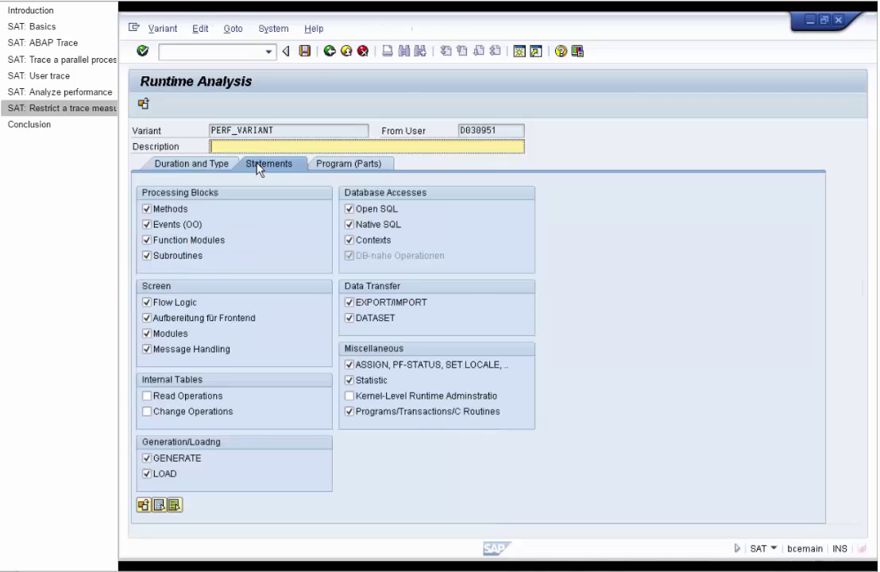
{"action": "left_click", "coordinate": [160, 505]}
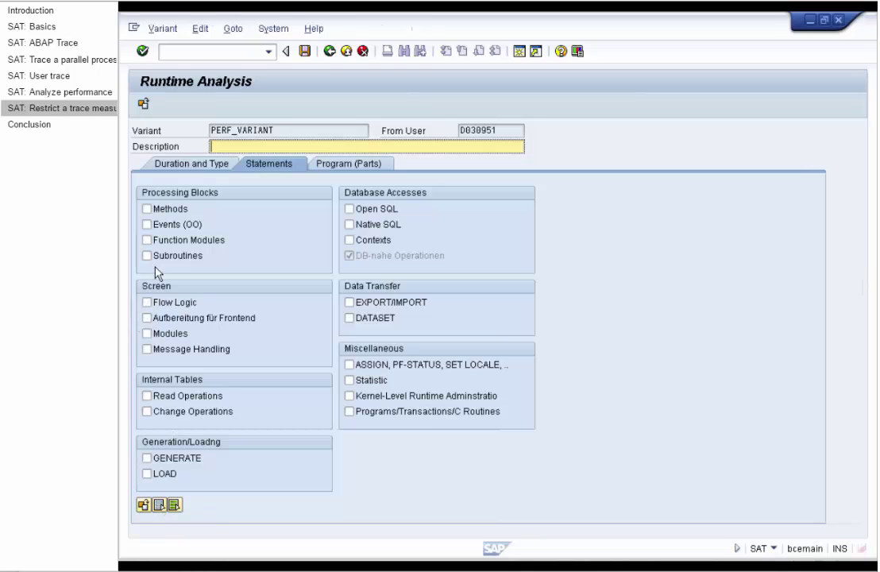
{"action": "left_click", "coordinate": [147, 255]}
{"action": "left_click", "coordinate": [146, 240]}
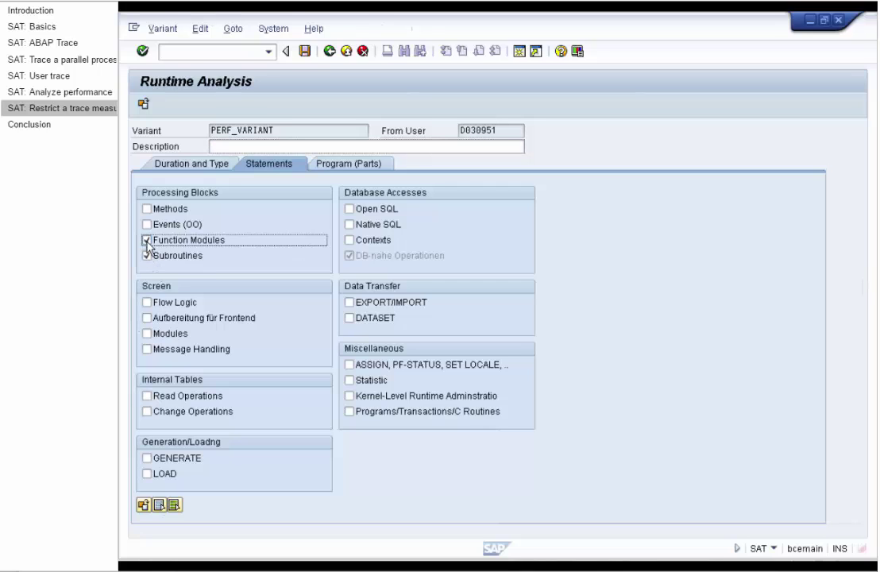
{"action": "left_click", "coordinate": [147, 224]}
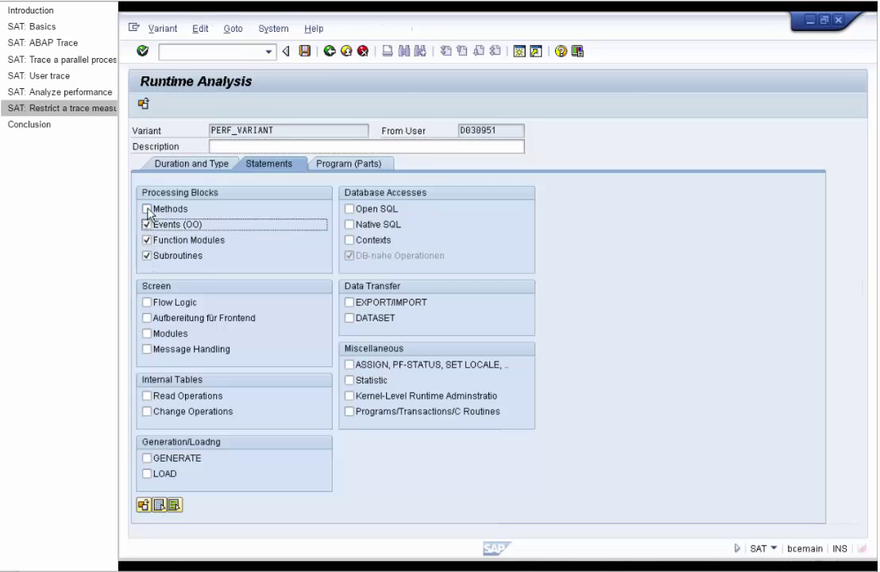
{"action": "left_click", "coordinate": [147, 209]}
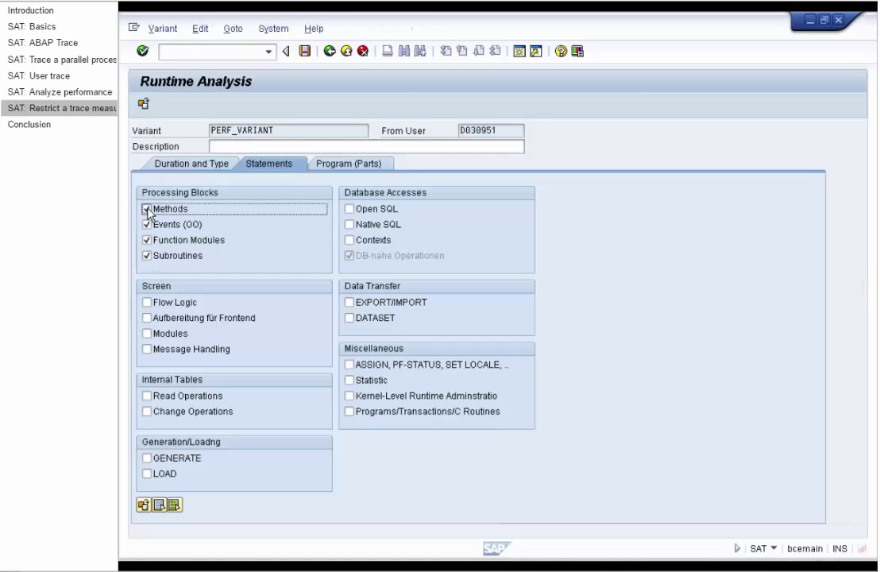
{"action": "left_click", "coordinate": [305, 52]}
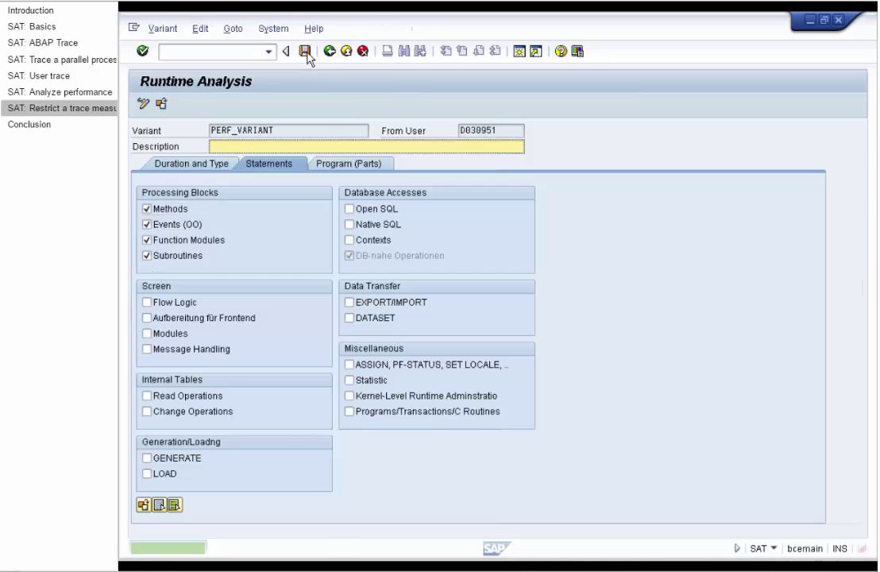
{"action": "left_click", "coordinate": [329, 52]}
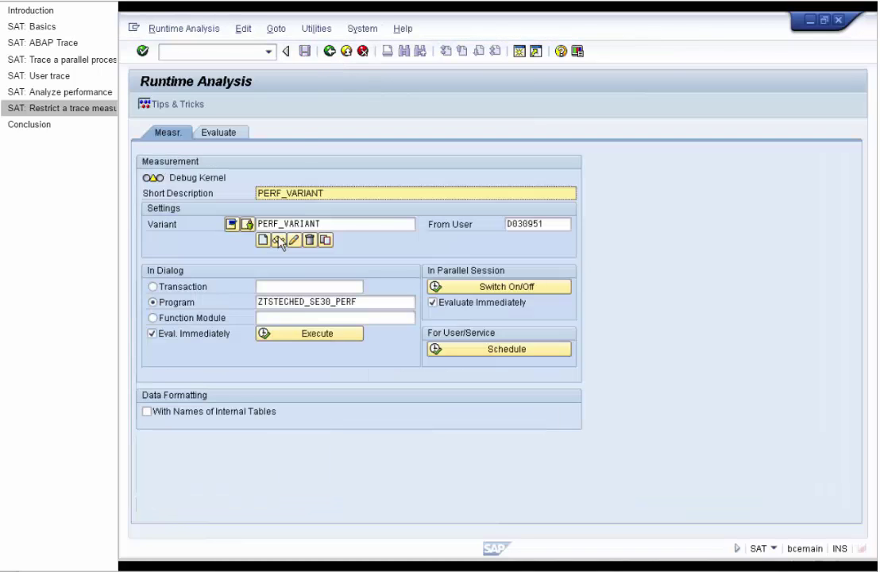
Execute the measurement of transaction SE38 and run program ZTSTECHED_SE30_PERF within it
{"action": "left_click", "coordinate": [222, 289]}
{"action": "left_click", "coordinate": [267, 287]}
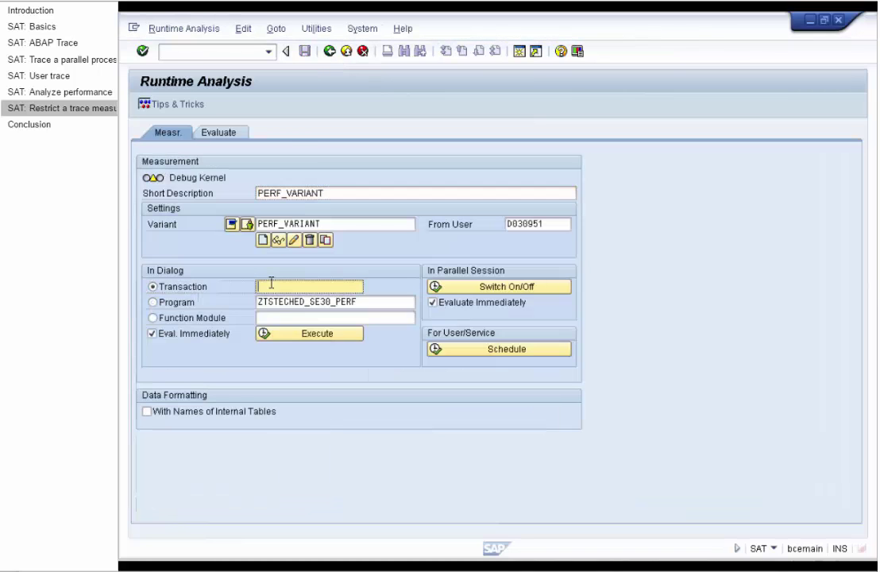
{"action": "type", "text": "se38"}
{"action": "left_click", "coordinate": [273, 334]}
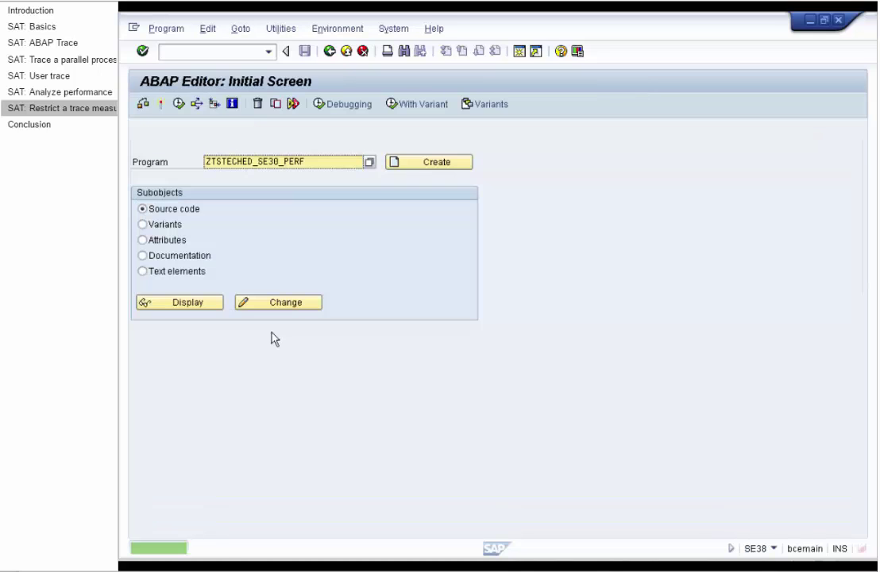
{"action": "left_click", "coordinate": [179, 105]}
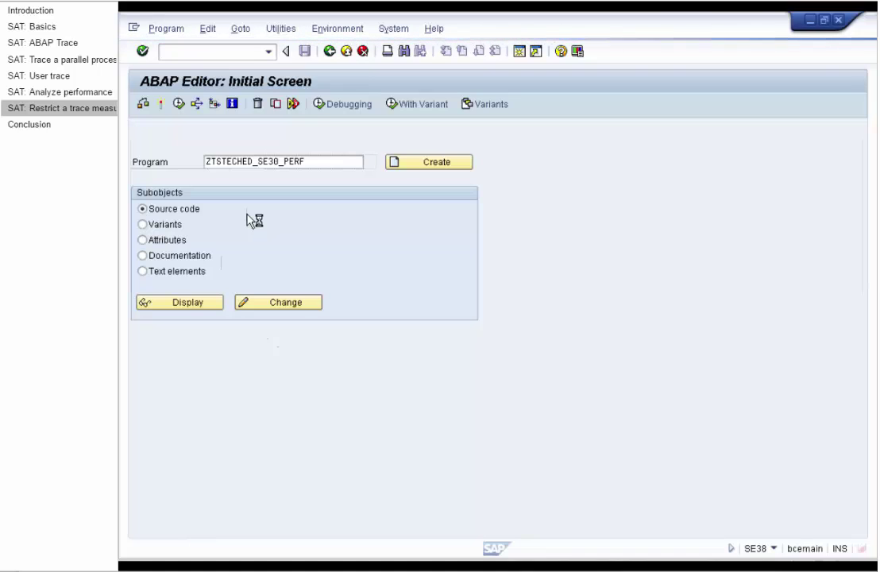
End the SE38 measurement, enlarge its hit list and examine the LCL_TEST entries for methods TEST2 and CONSTRUCTOR
{"action": "left_click", "coordinate": [330, 51]}
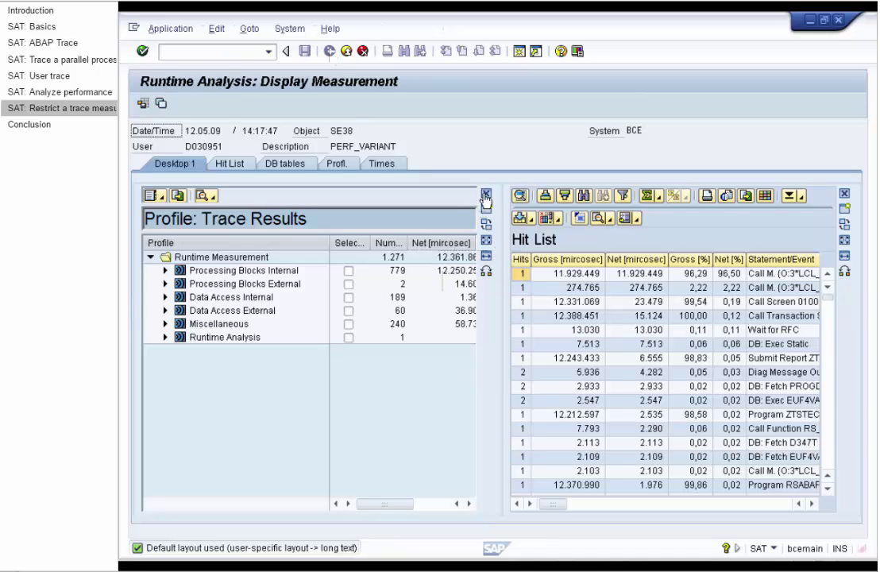
{"action": "left_click", "coordinate": [485, 207]}
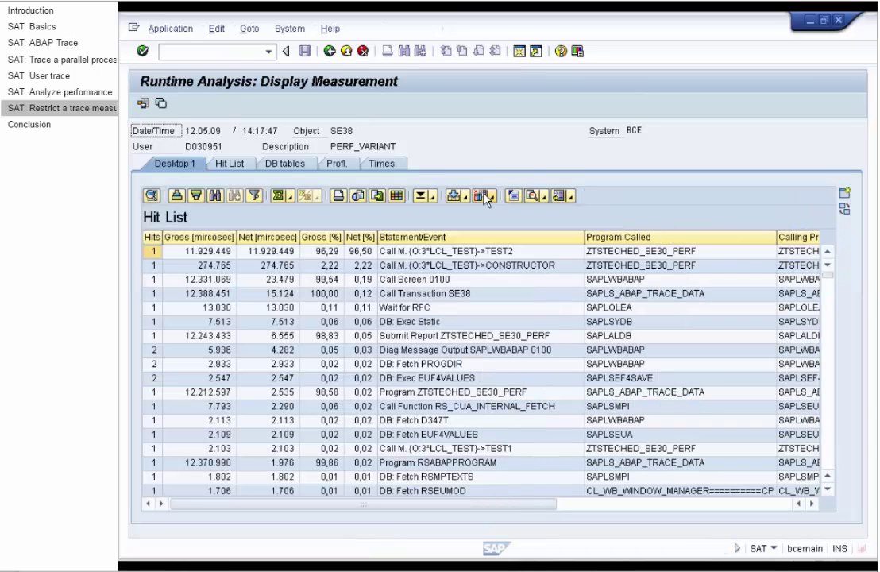
{"action": "left_click", "coordinate": [402, 256]}
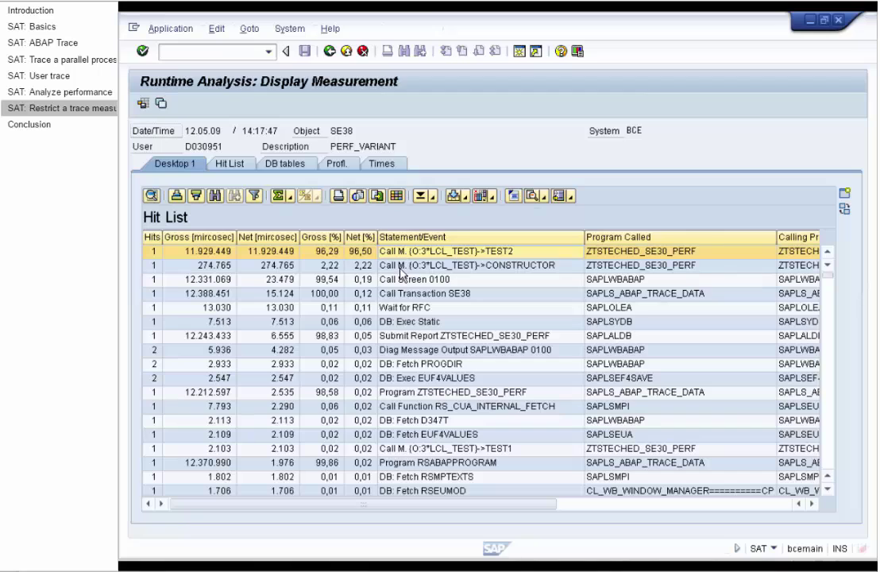
{"action": "left_click", "coordinate": [403, 267]}
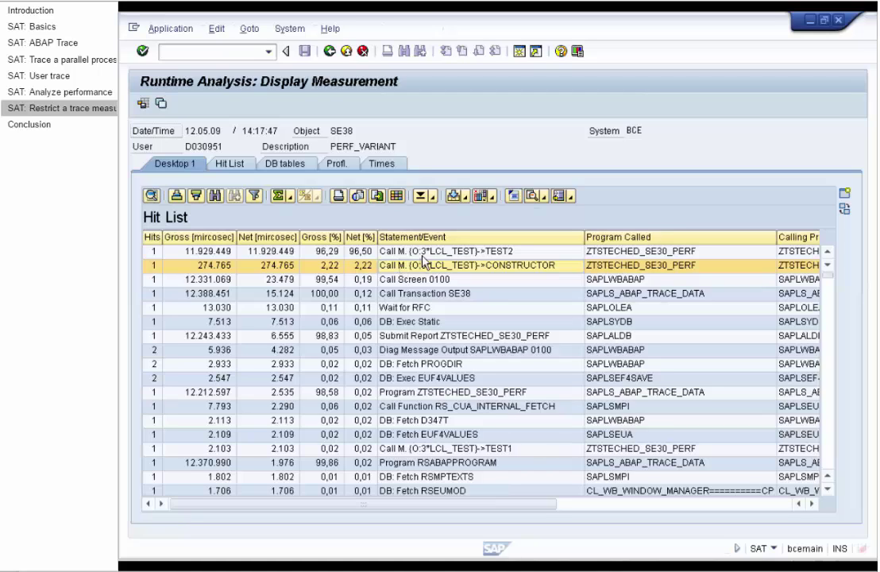
{"action": "left_click", "coordinate": [427, 252]}
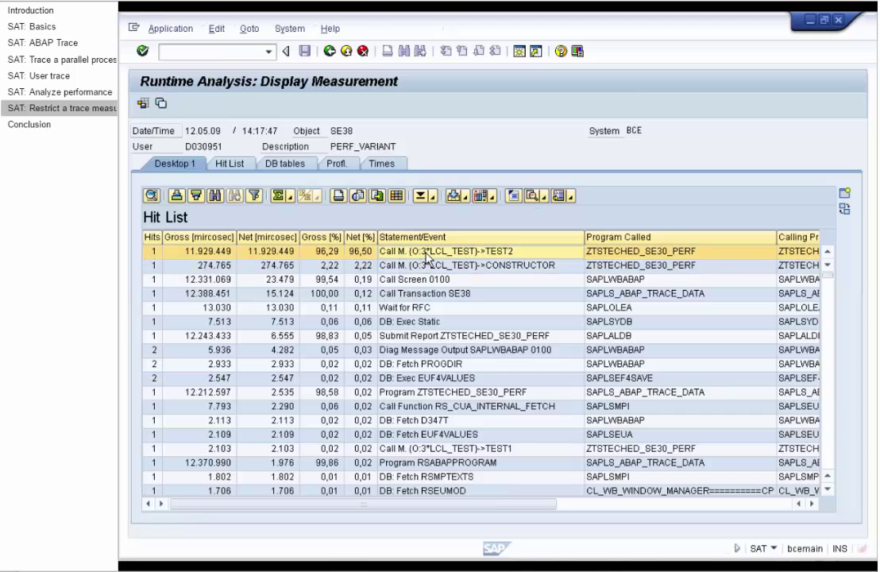
Return to the measurement settings, edit variant PERF_VARIANT and select all statement types for tracing
{"action": "left_click", "coordinate": [331, 52]}
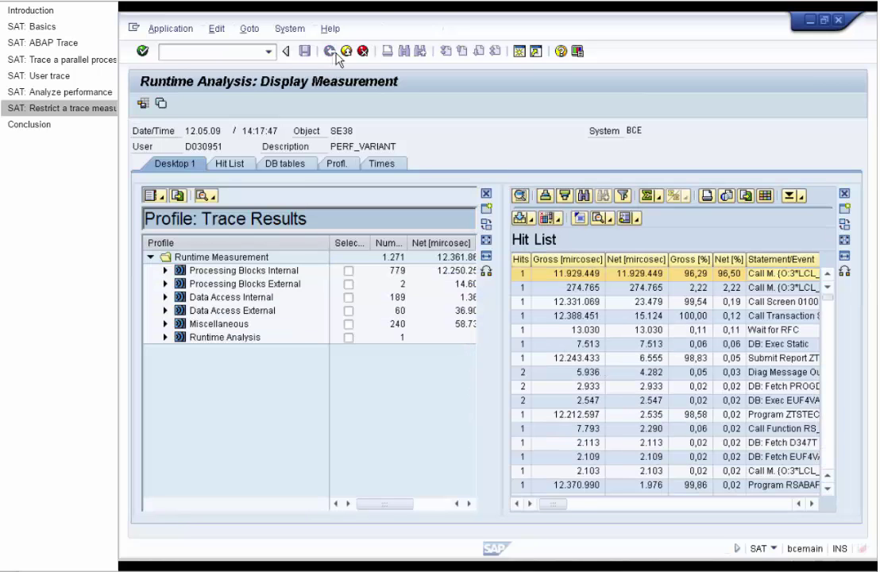
{"action": "left_click", "coordinate": [347, 51]}
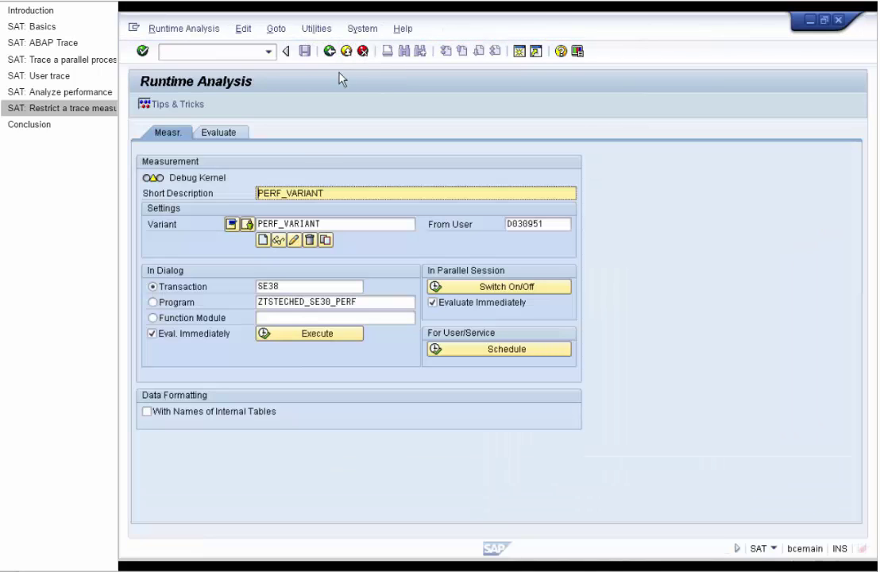
{"action": "left_click", "coordinate": [294, 241]}
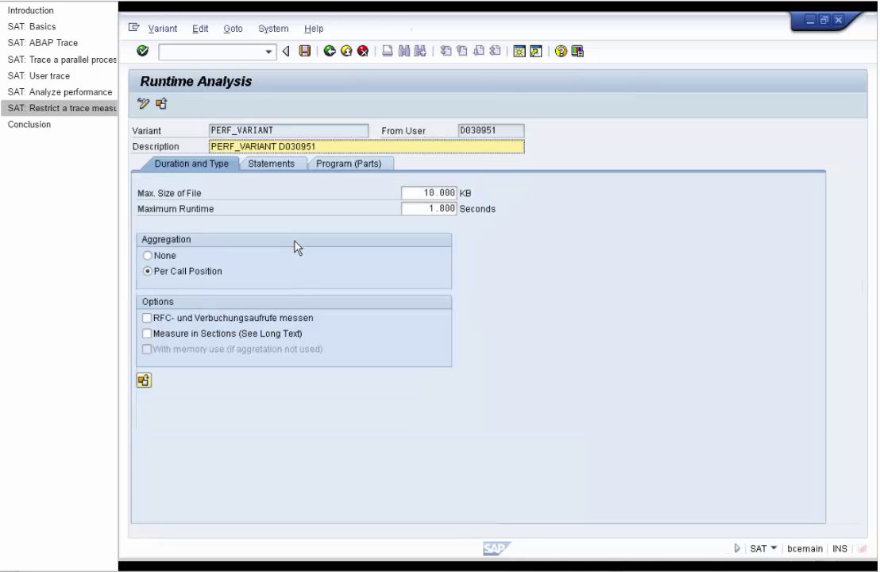
{"action": "left_click", "coordinate": [294, 167]}
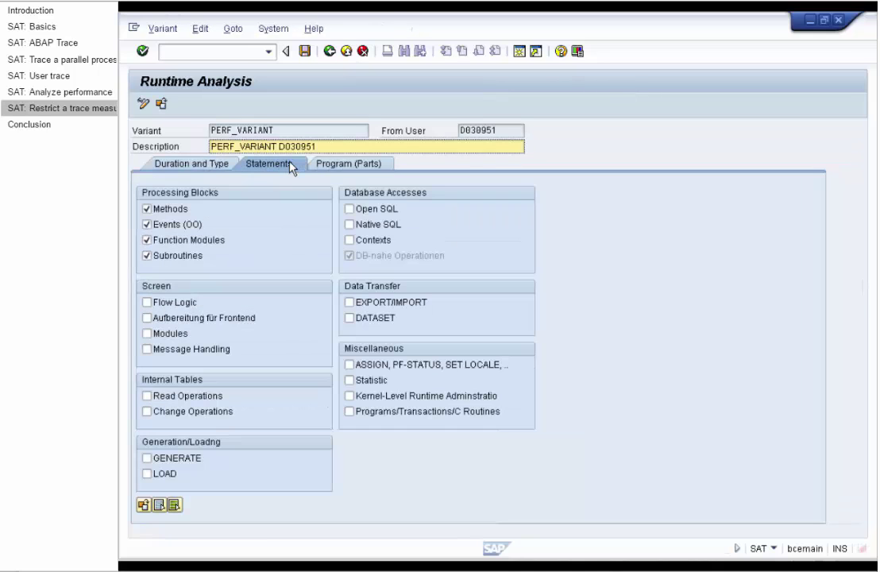
{"action": "left_click", "coordinate": [174, 504]}
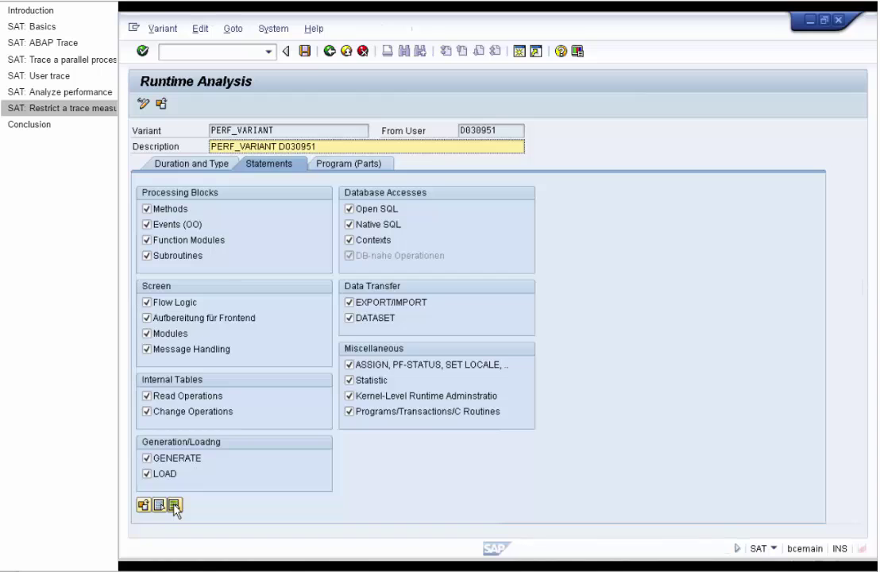
Restrict the variant's measurement to program parts and enter program type P with program ZTSTECHED_SE30_PERF
{"action": "left_click", "coordinate": [322, 164]}
{"action": "left_click", "coordinate": [176, 241]}
{"action": "left_click", "coordinate": [173, 332]}
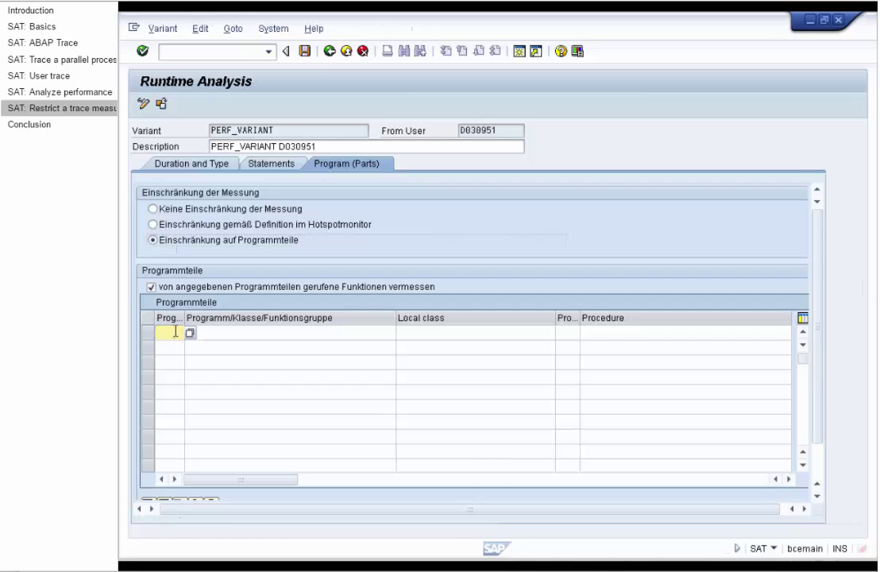
{"action": "left_click", "coordinate": [190, 333]}
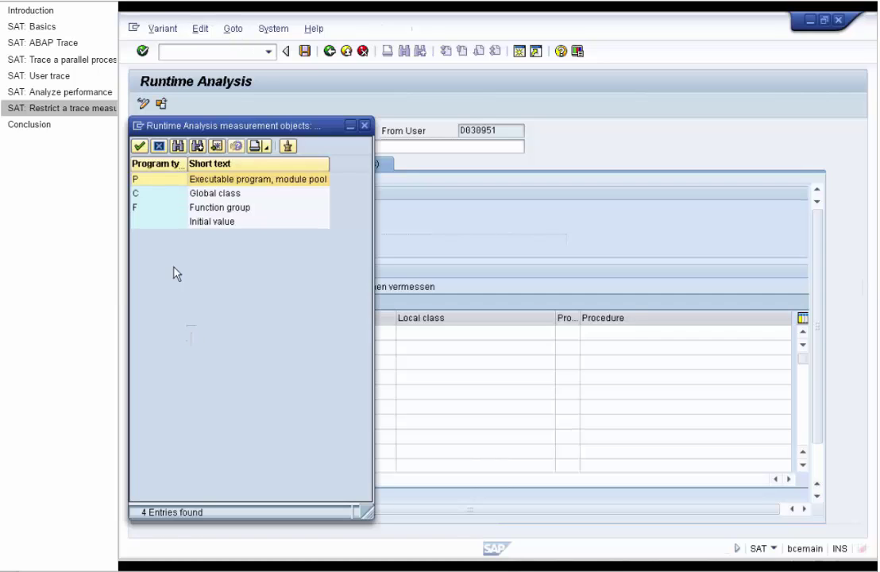
{"action": "double_click", "coordinate": [165, 180]}
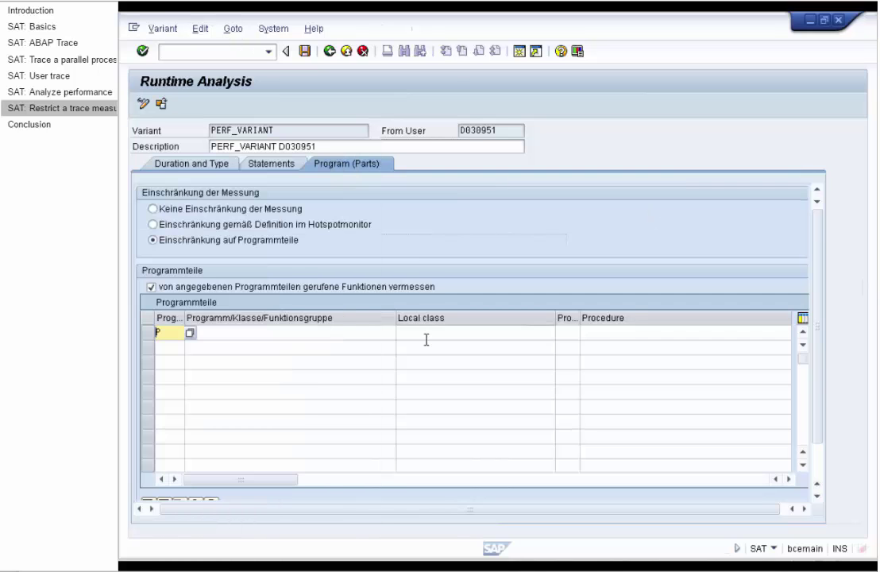
{"action": "left_click", "coordinate": [250, 332]}
{"action": "type", "text": "z"}
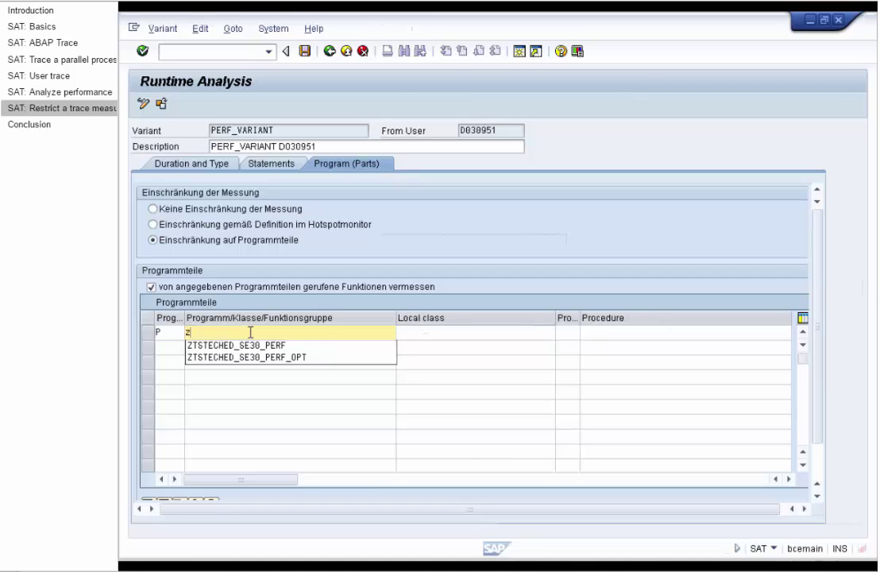
{"action": "left_click", "coordinate": [258, 345]}
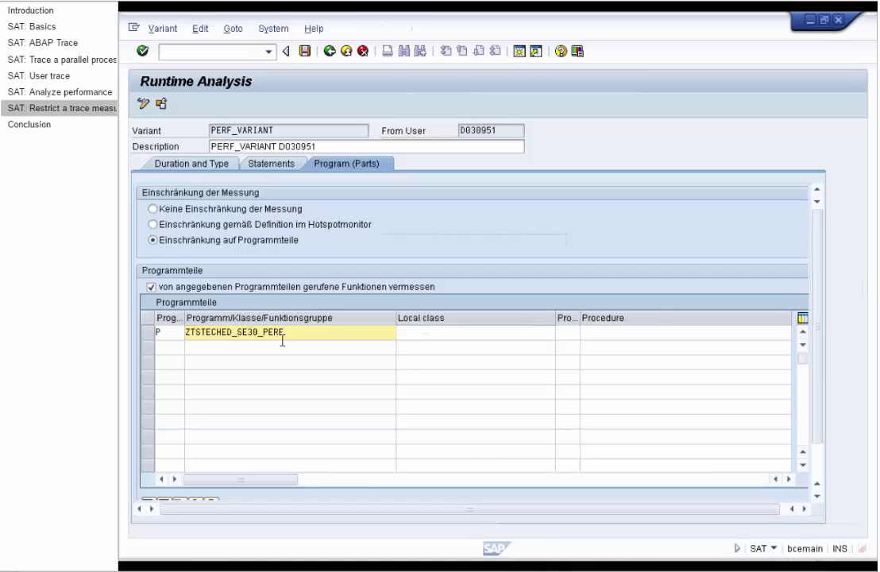
Complete the program part entry with local class LCL_TEST, procedure type METH and procedure TEST2
{"action": "left_click", "coordinate": [420, 332]}
{"action": "type", "text": "l"}
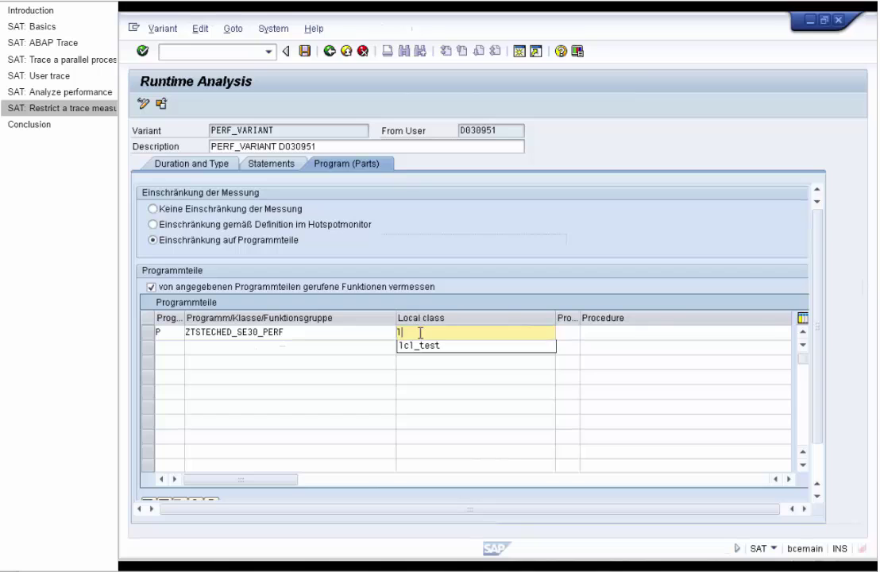
{"action": "left_click", "coordinate": [423, 347]}
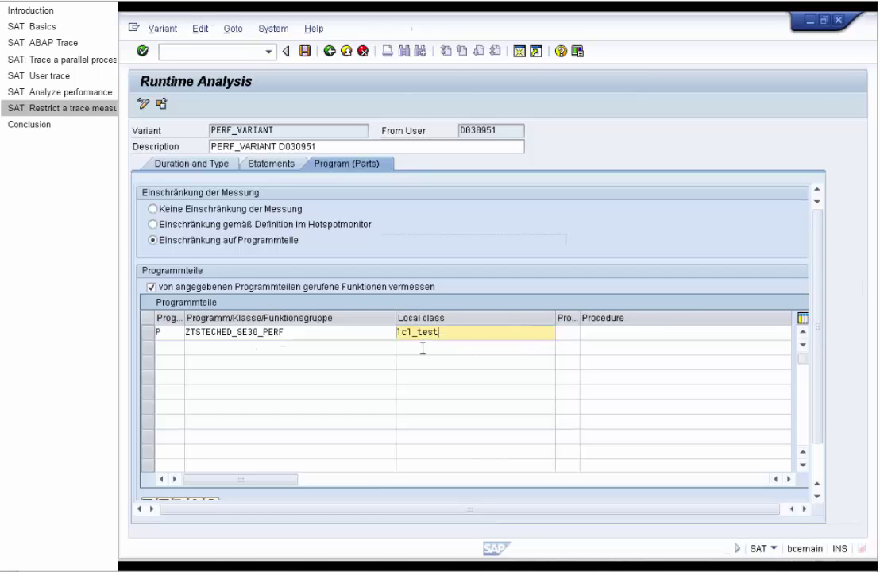
{"action": "left_click", "coordinate": [569, 332]}
{"action": "type", "text": "m"}
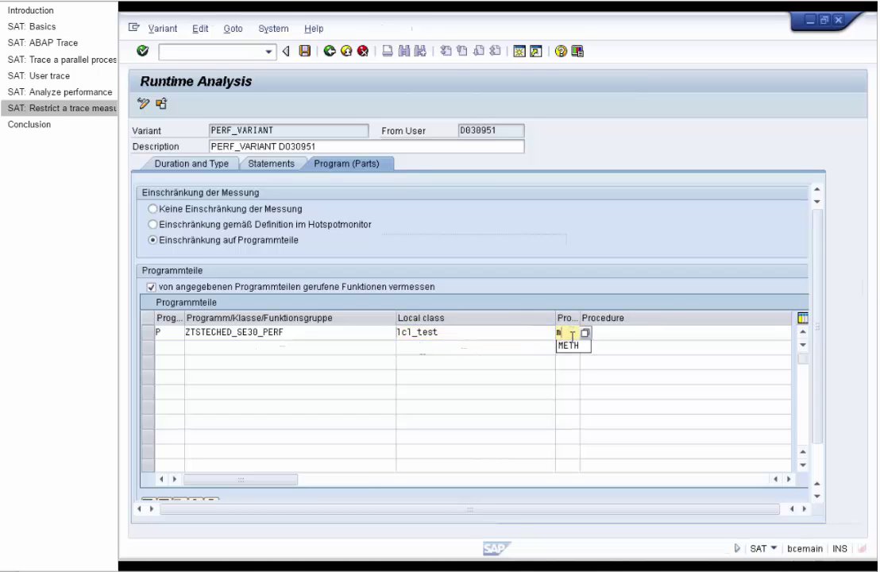
{"action": "left_click", "coordinate": [578, 347]}
{"action": "left_click", "coordinate": [605, 332]}
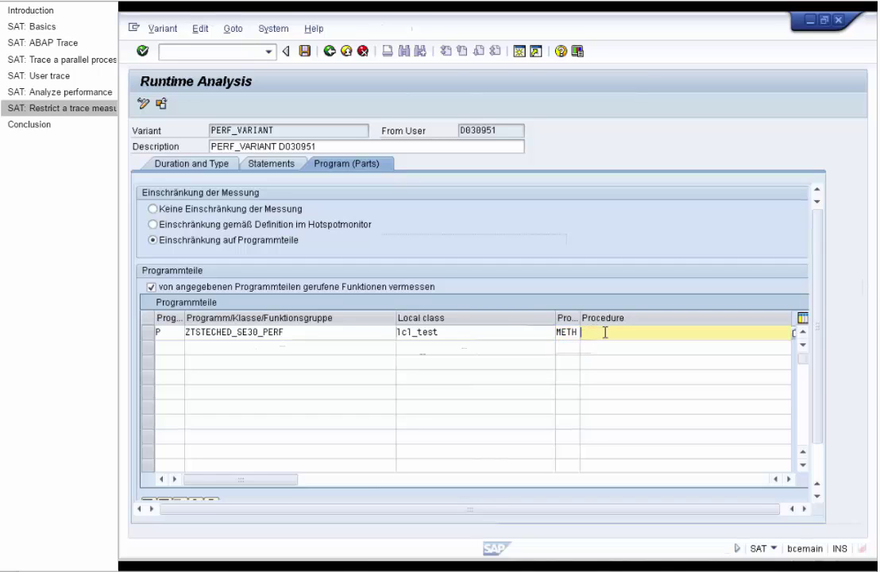
{"action": "type", "text": "test2"}
{"action": "key", "text": "Return"}
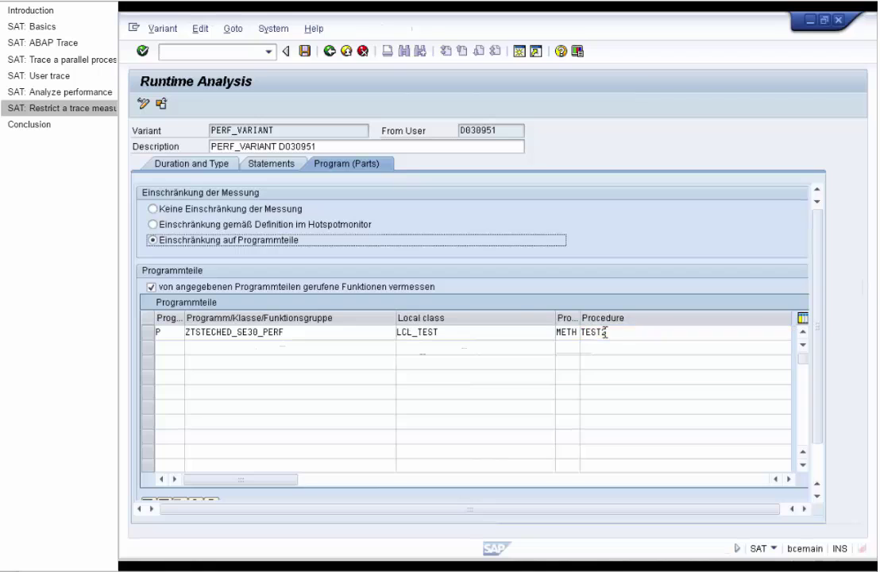
Save the variant, then measure transaction SE38 again with program ZTSTECHED_SE30_PERF run inside it and end the measurement
{"action": "left_click", "coordinate": [305, 53]}
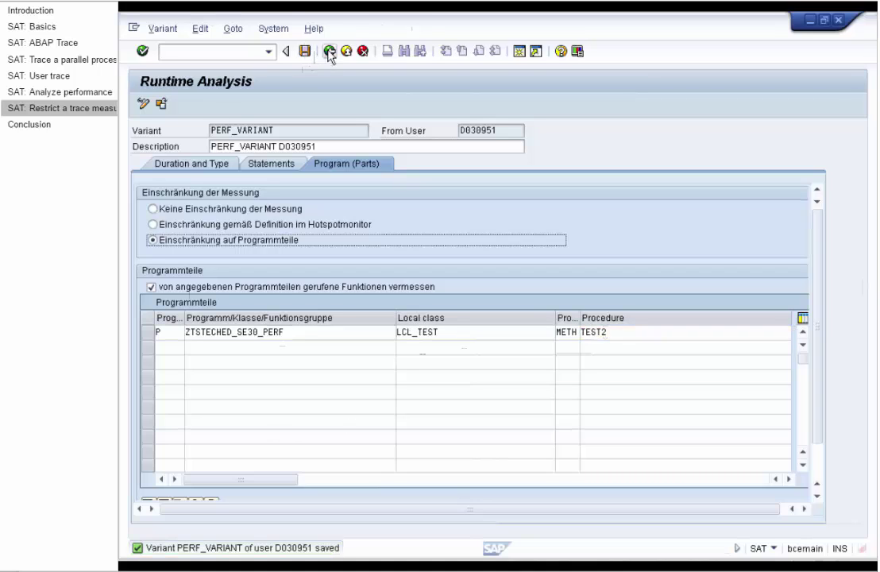
{"action": "left_click", "coordinate": [329, 51]}
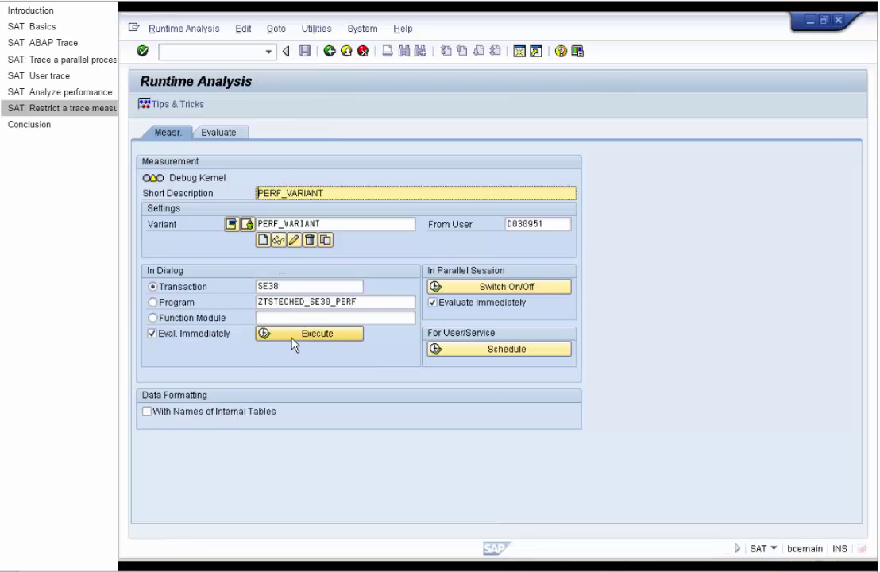
{"action": "left_click", "coordinate": [293, 334]}
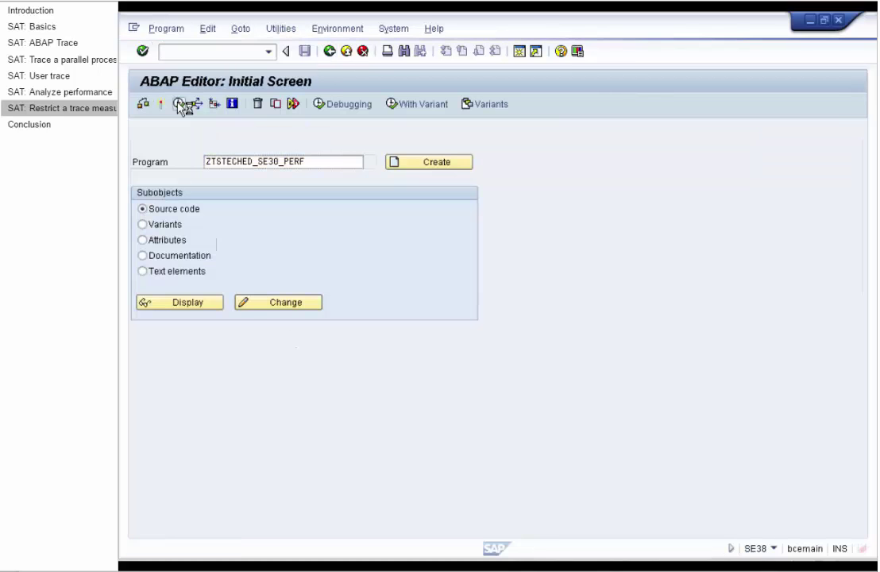
{"action": "left_click", "coordinate": [330, 52]}
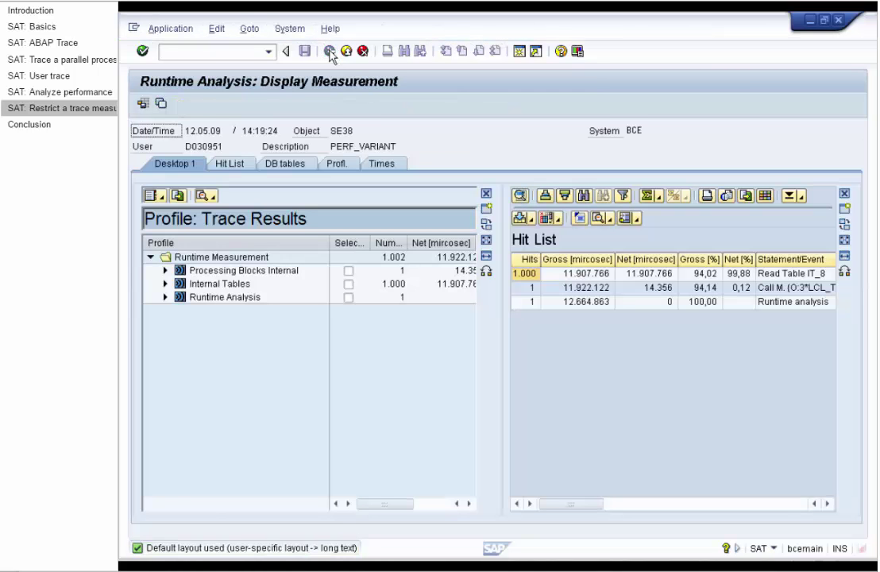
Enlarge the new hit list and display the source code of the Read Table IT_8 statement with its enclosing loop
{"action": "left_click", "coordinate": [487, 205]}
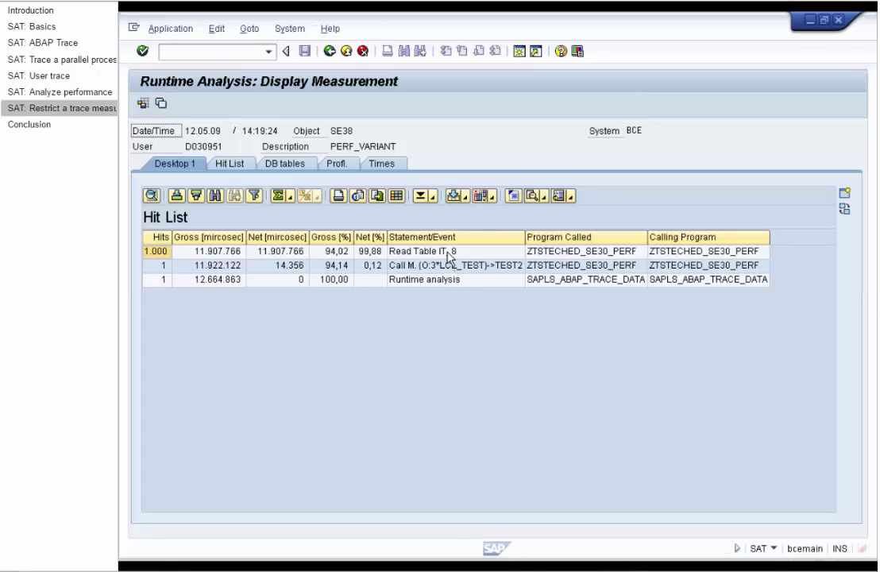
{"action": "double_click", "coordinate": [447, 253]}
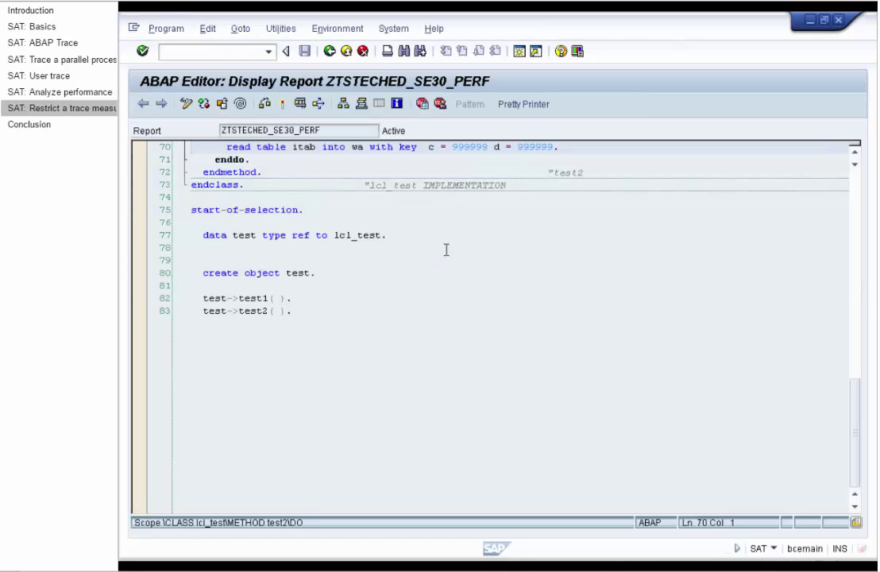
{"action": "scroll", "coordinate": [854, 159], "scroll_direction": "up", "scroll_amount": 4}
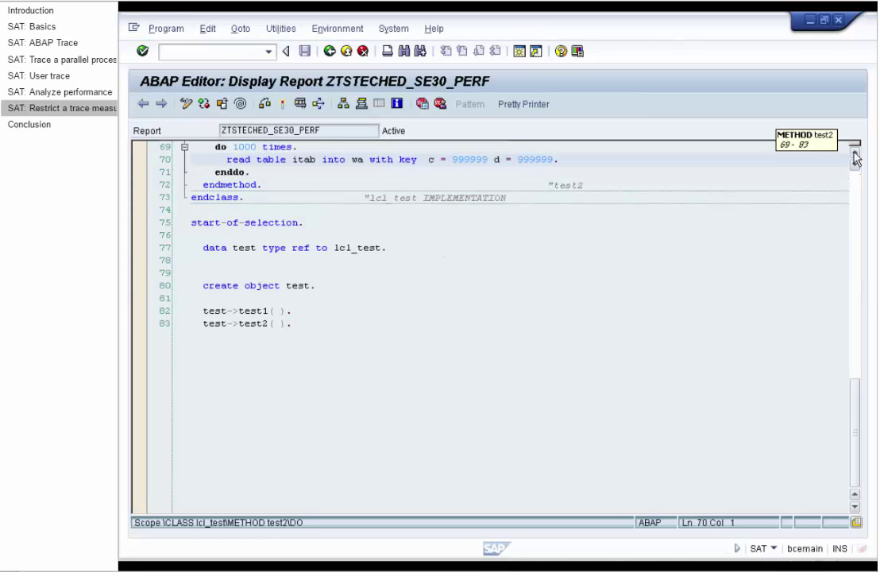